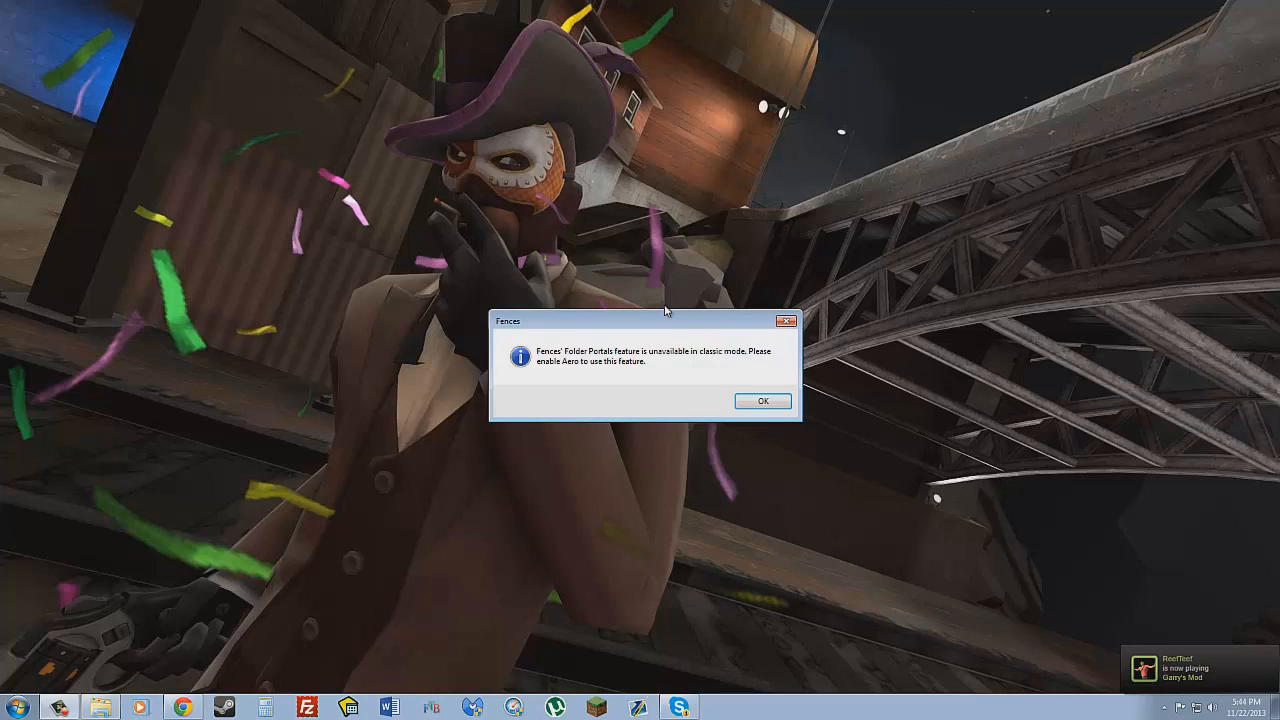
Dismiss the Fences message and launch Source Filmmaker
click(775, 396)
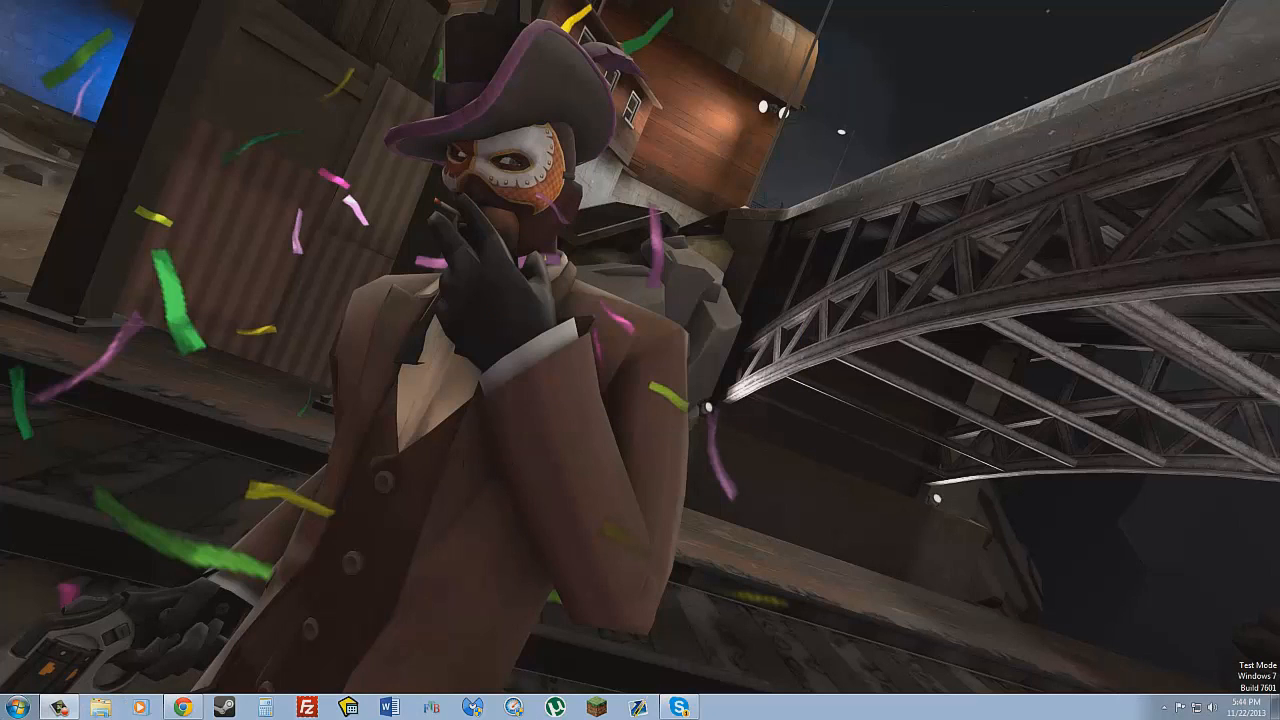
click(18, 707)
text(source fil)
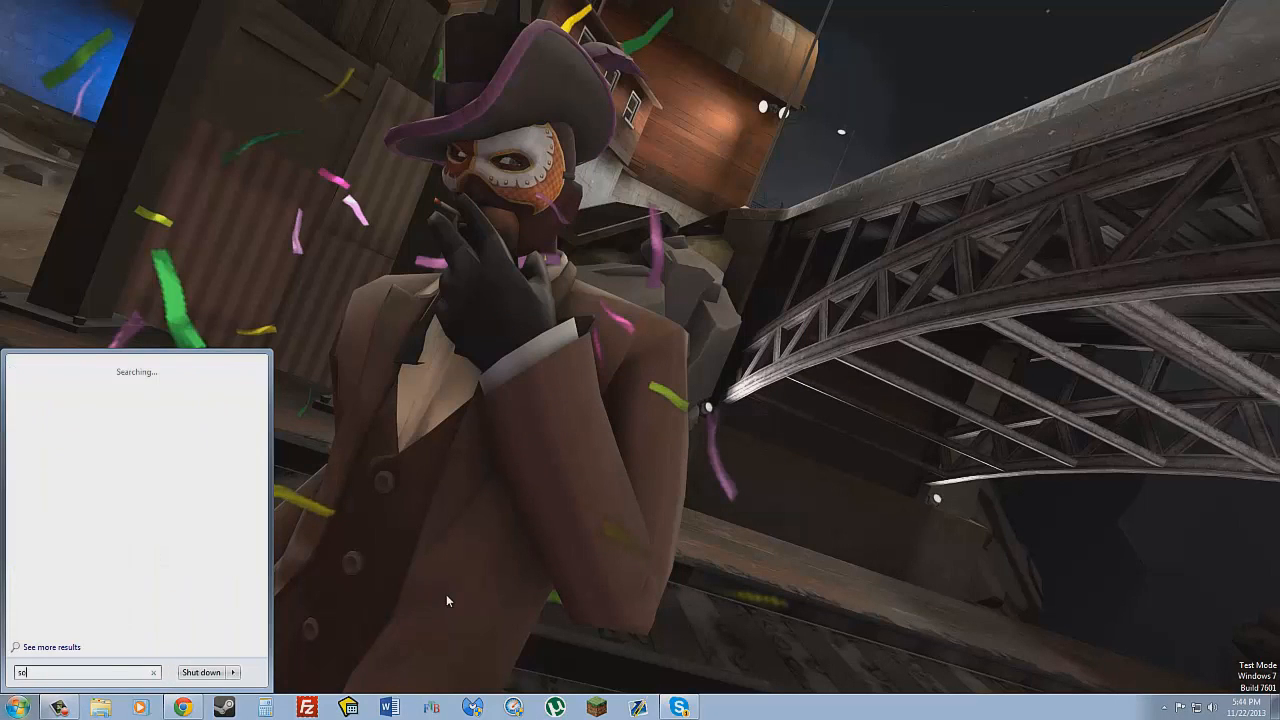
text(mmaker)
click(66, 386)
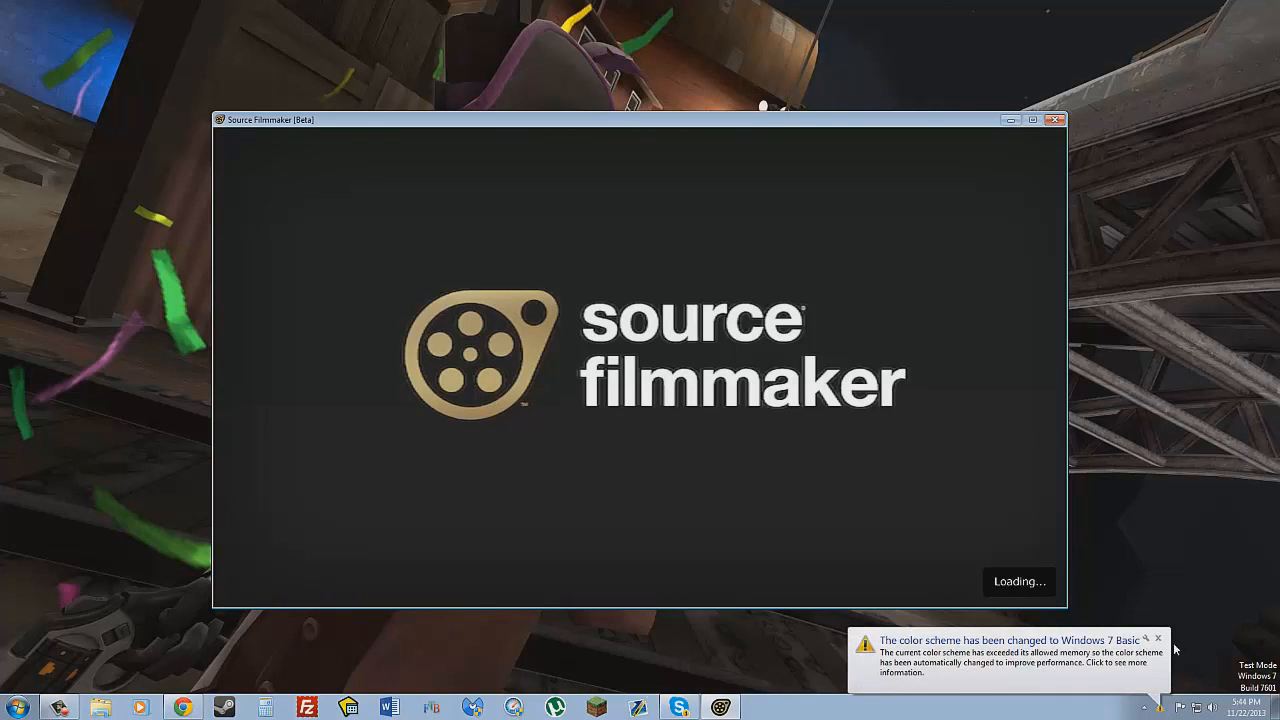
click(1158, 638)
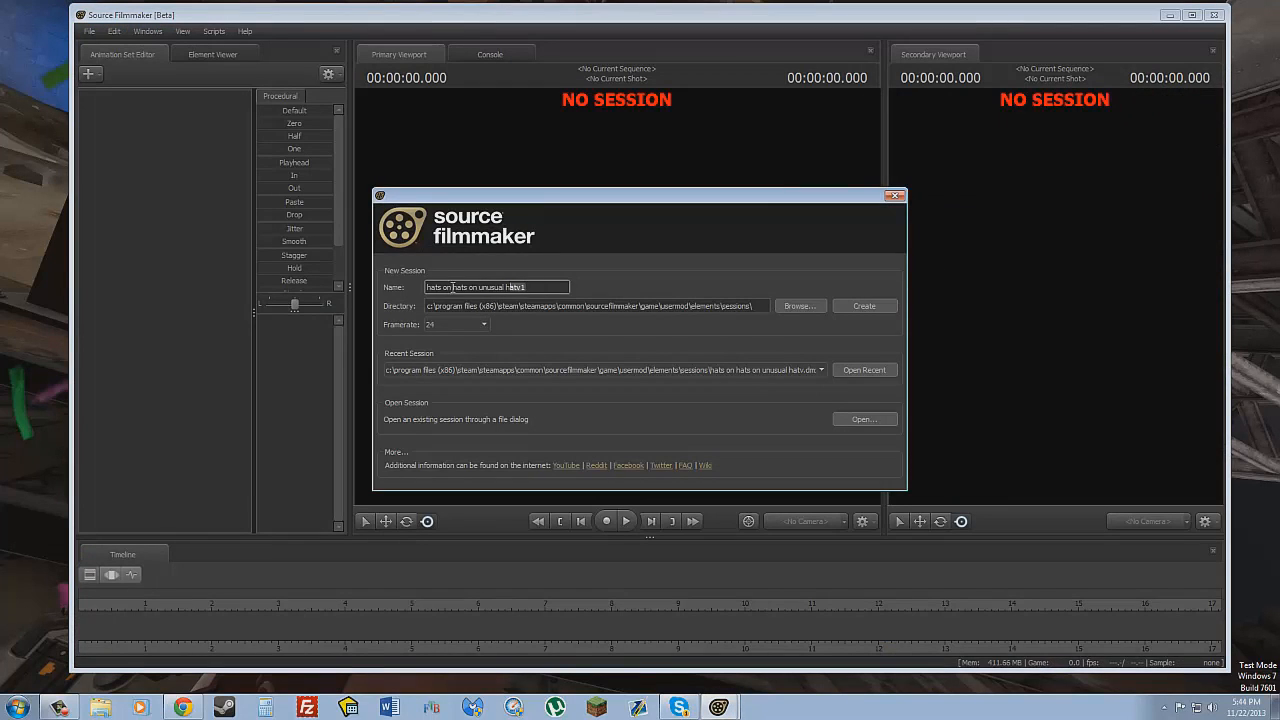
Create a new session named "tutorial 1"
drag(452, 287, 316, 292)
key(BackSpace)
text(tutorial)
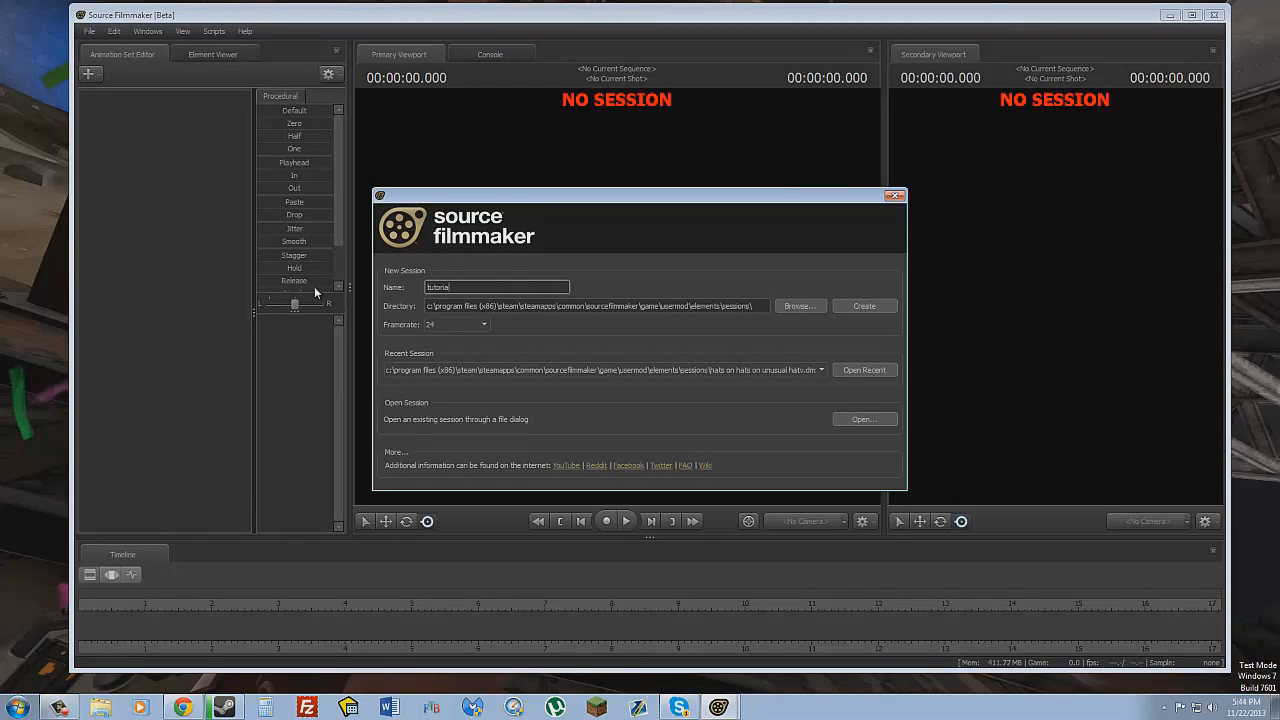
text( 1)
key(Return)
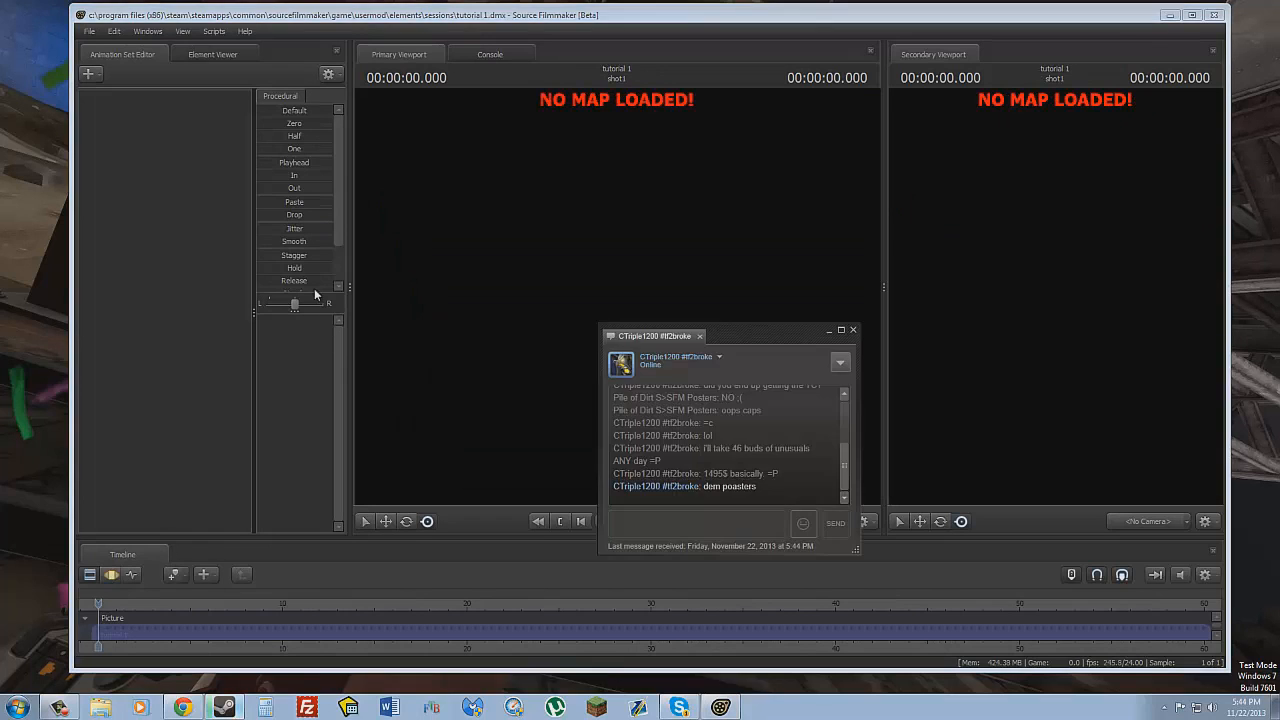
Switch to Steam, bring up the friends list and set the online status to Busy
click(620, 368)
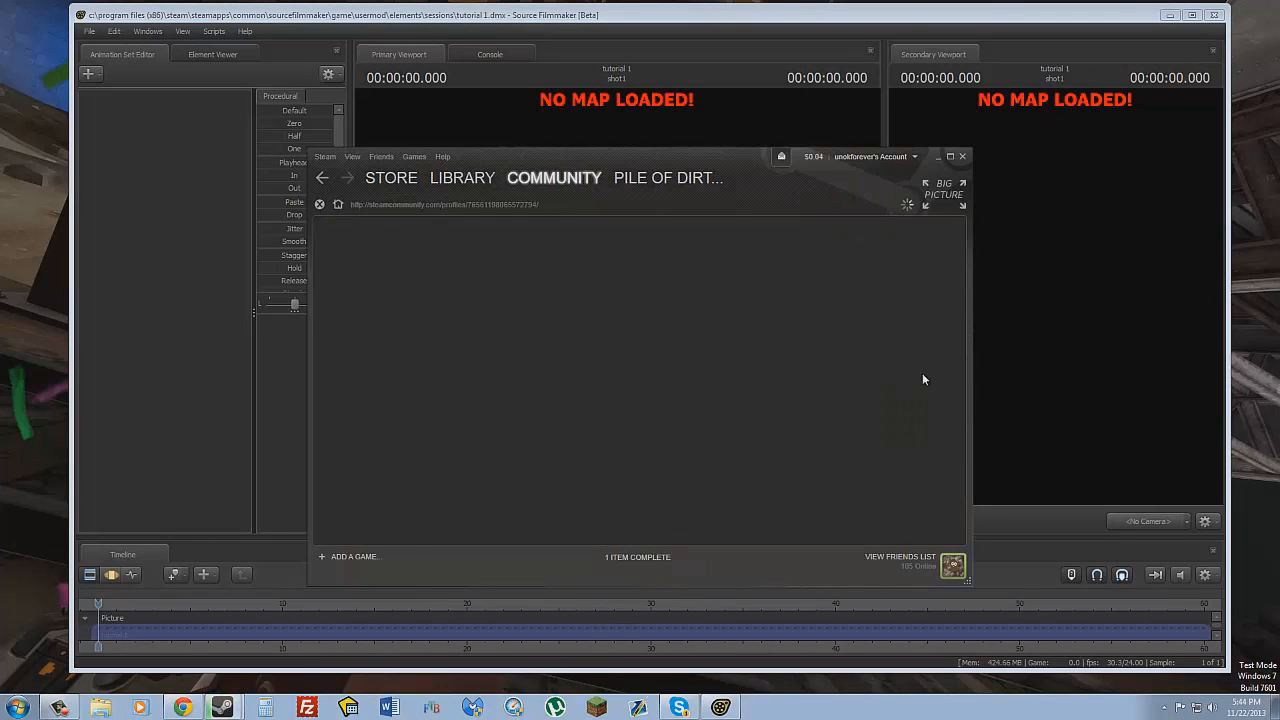
click(870, 156)
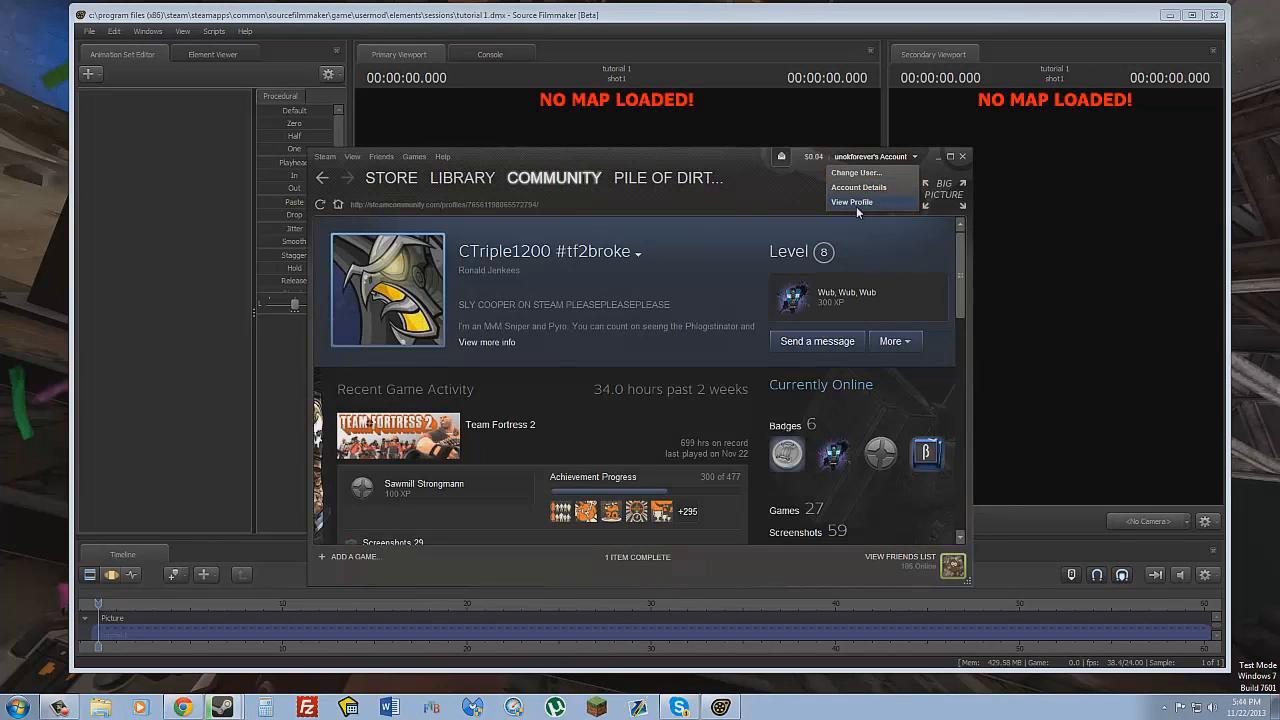
click(912, 557)
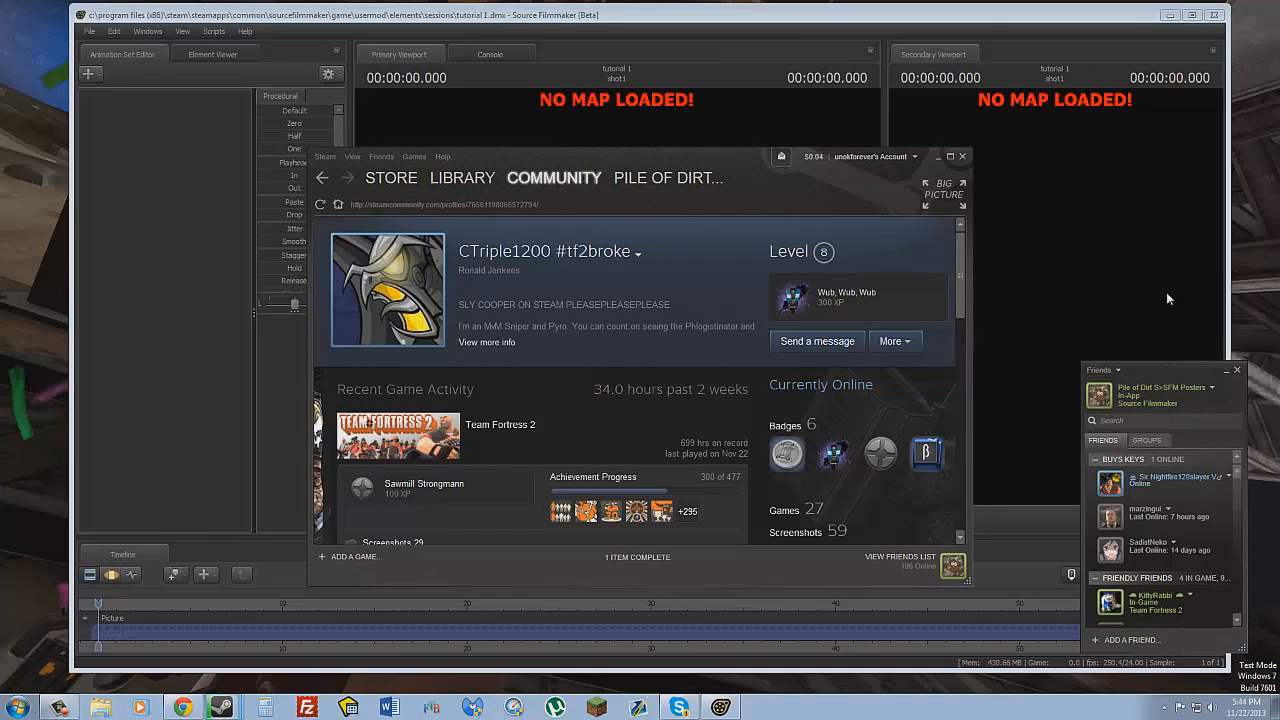
click(1212, 387)
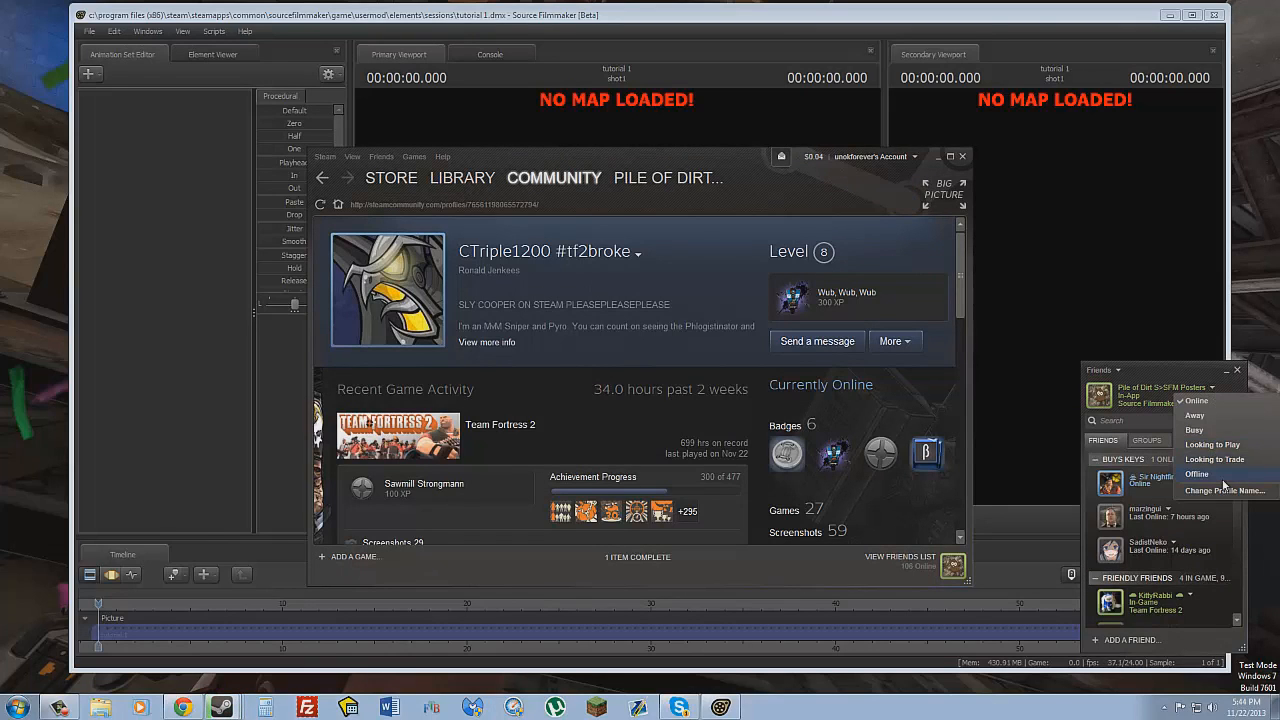
click(1213, 430)
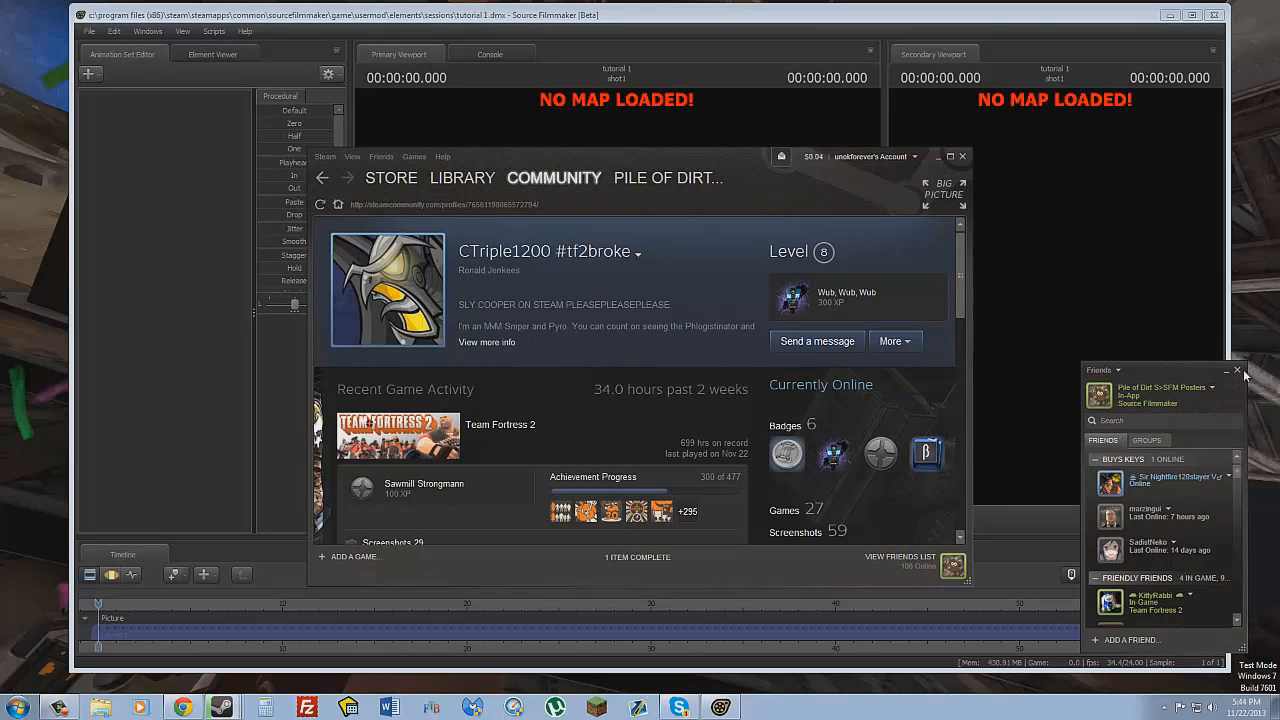
Close the Steam main, chat and friends windows, and maximize the Source Filmmaker window
click(962, 156)
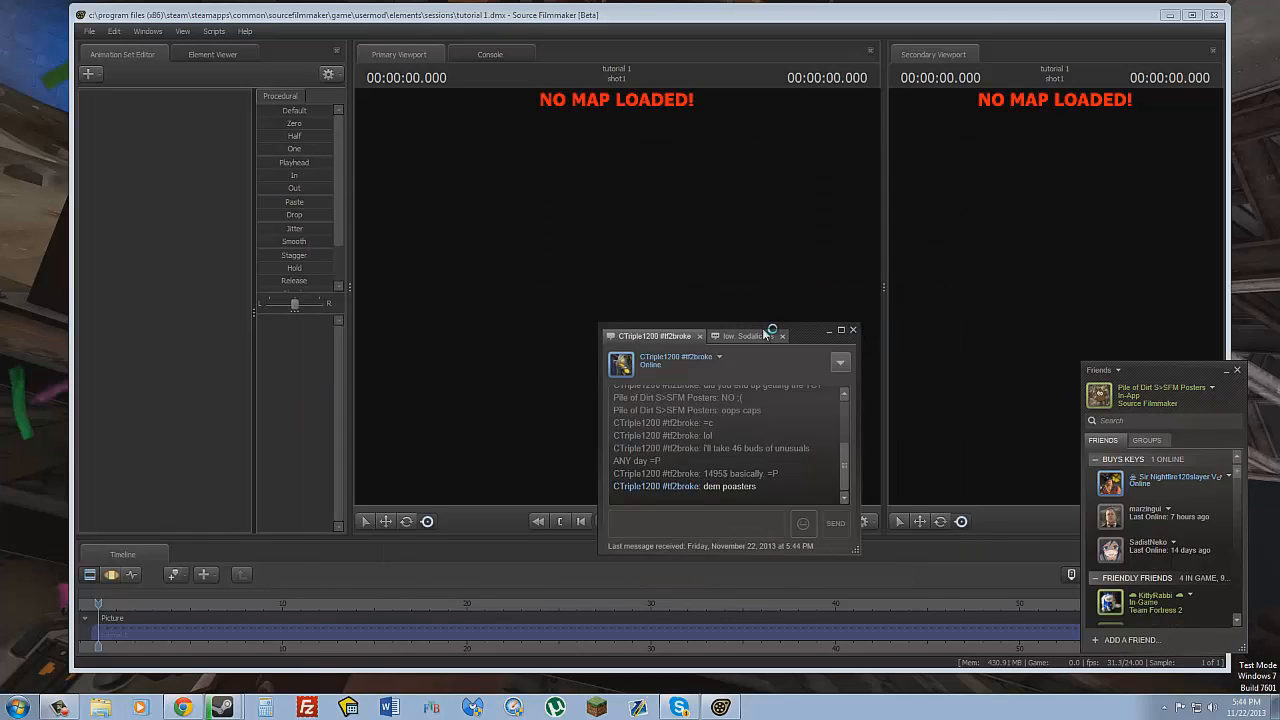
click(768, 335)
click(852, 330)
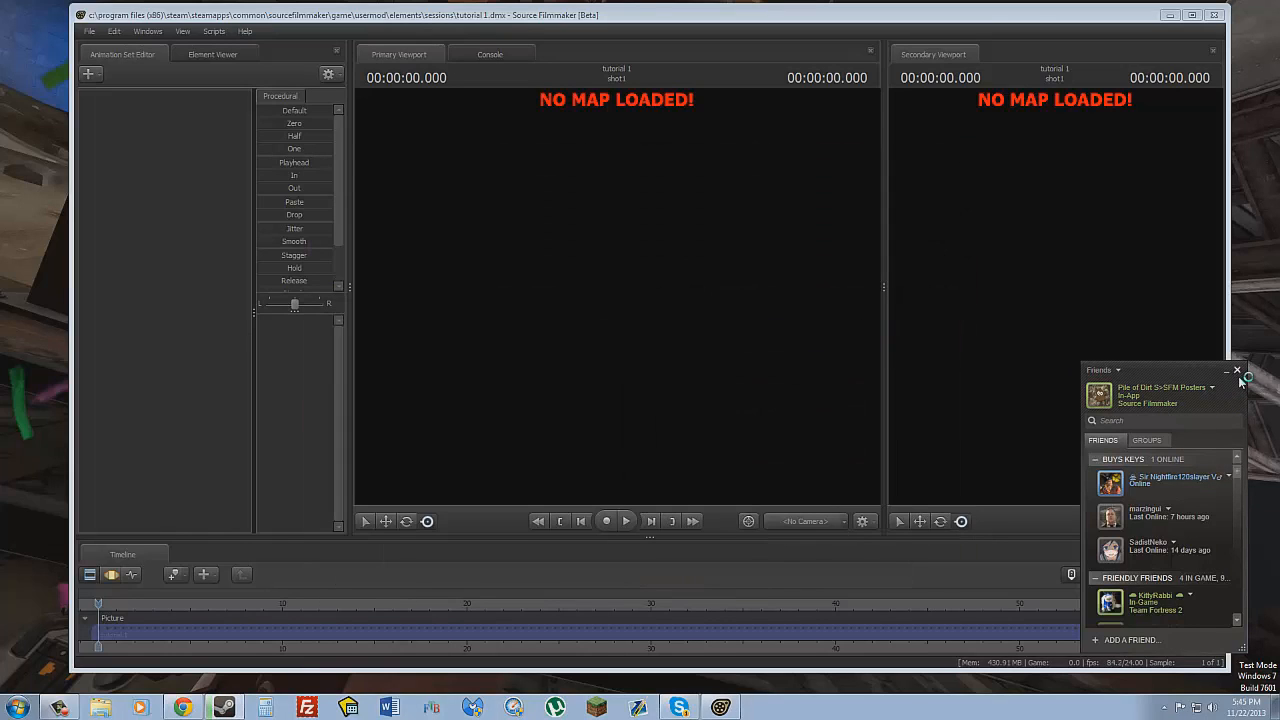
click(1237, 371)
drag(852, 16, 831, 6)
Load the ctf_2fort.bsp map into the primary viewport of the session
right_click(676, 195)
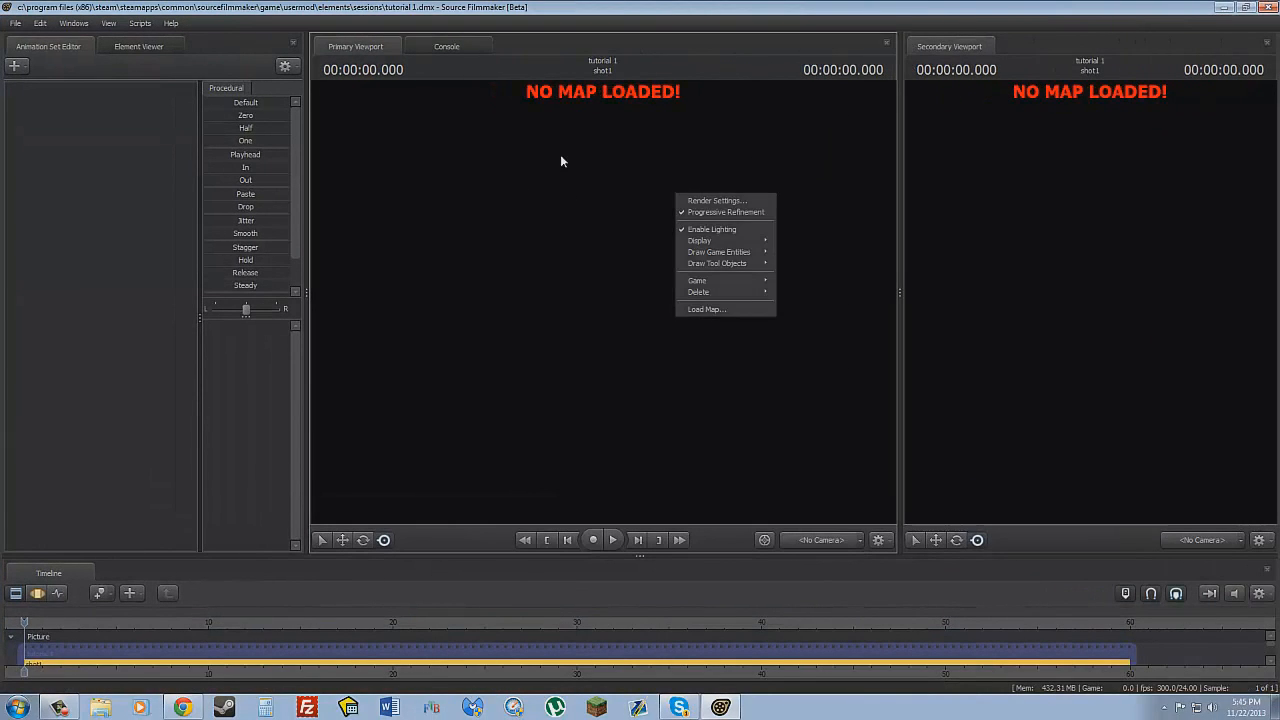
click(604, 307)
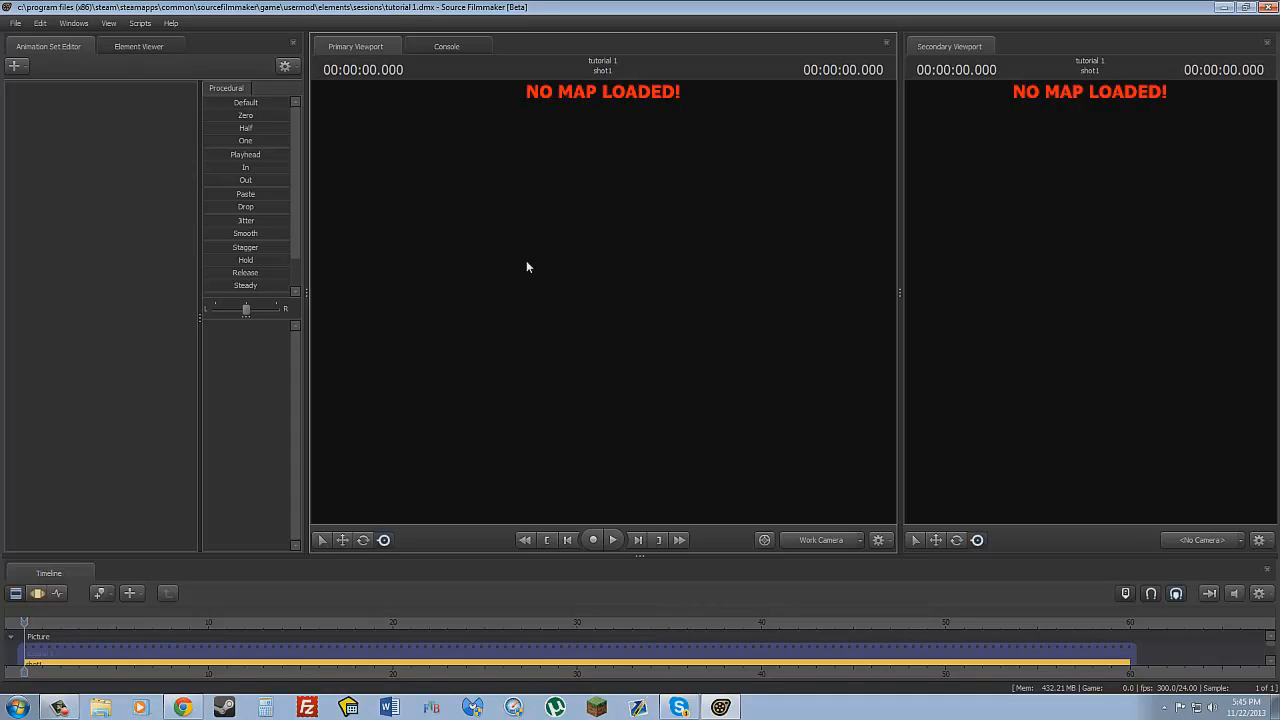
right_click(527, 266)
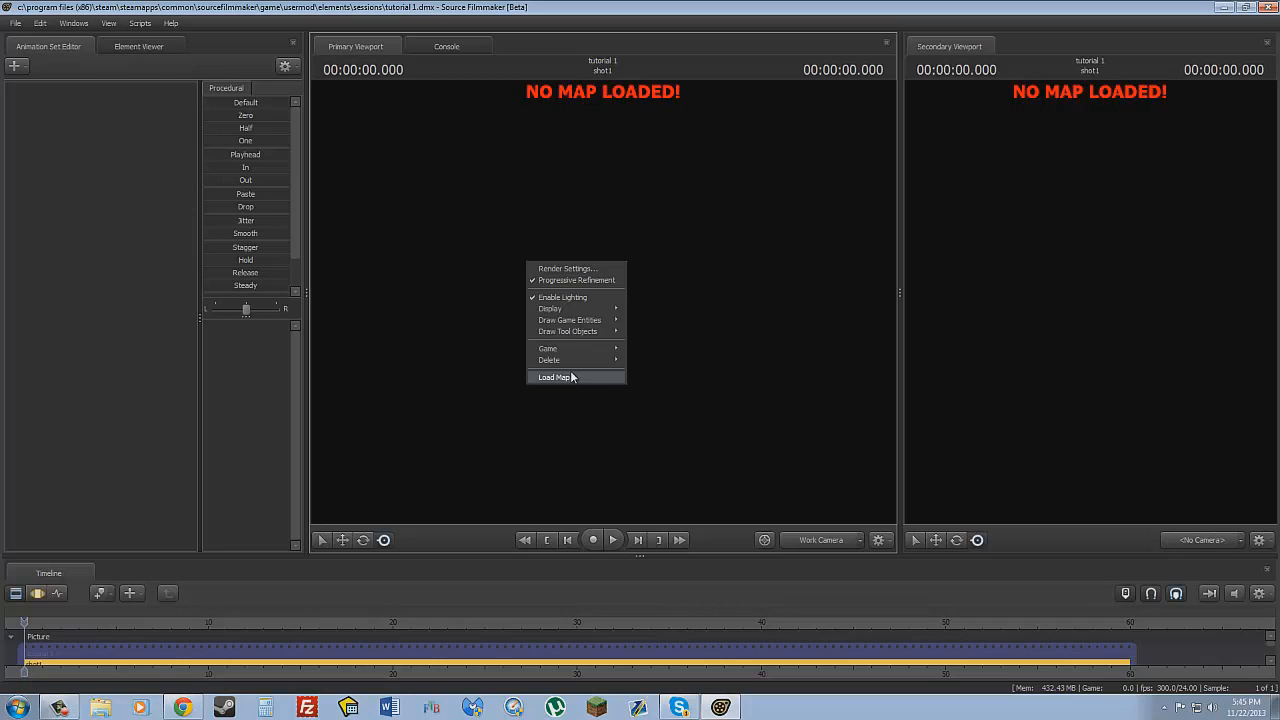
click(554, 377)
scroll(571, 376, down, 5)
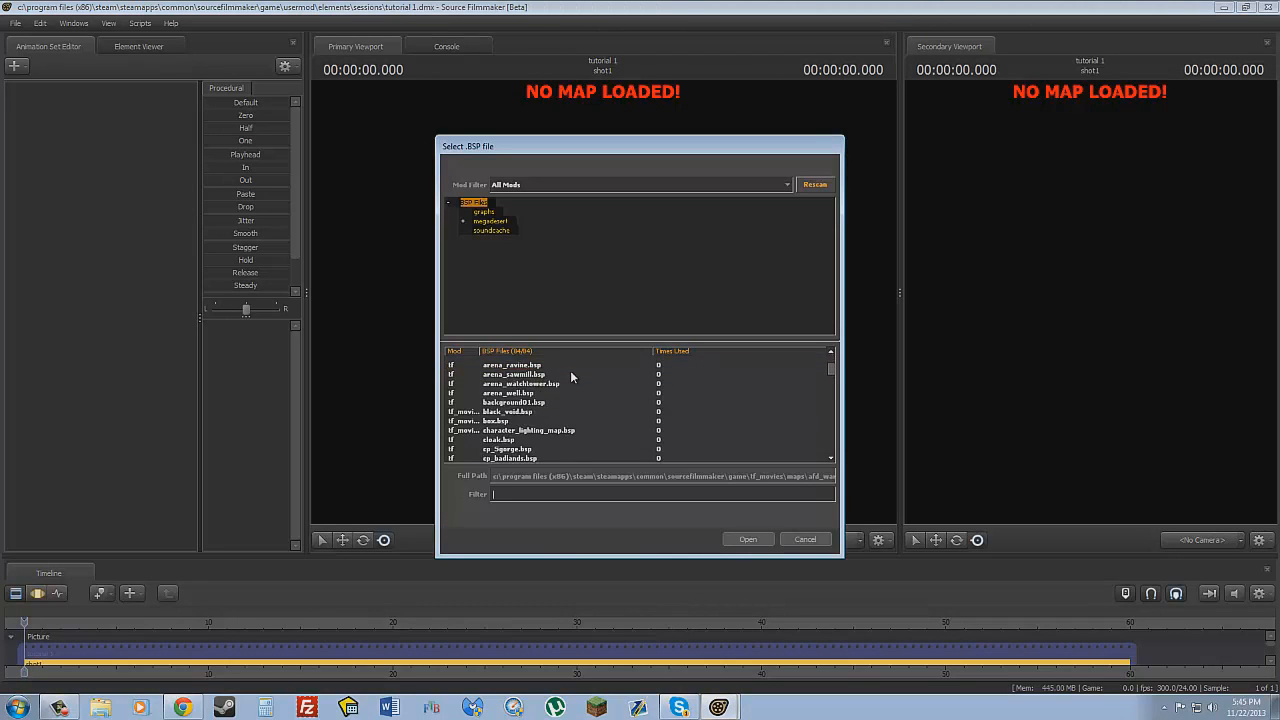
scroll(571, 377, down, 15)
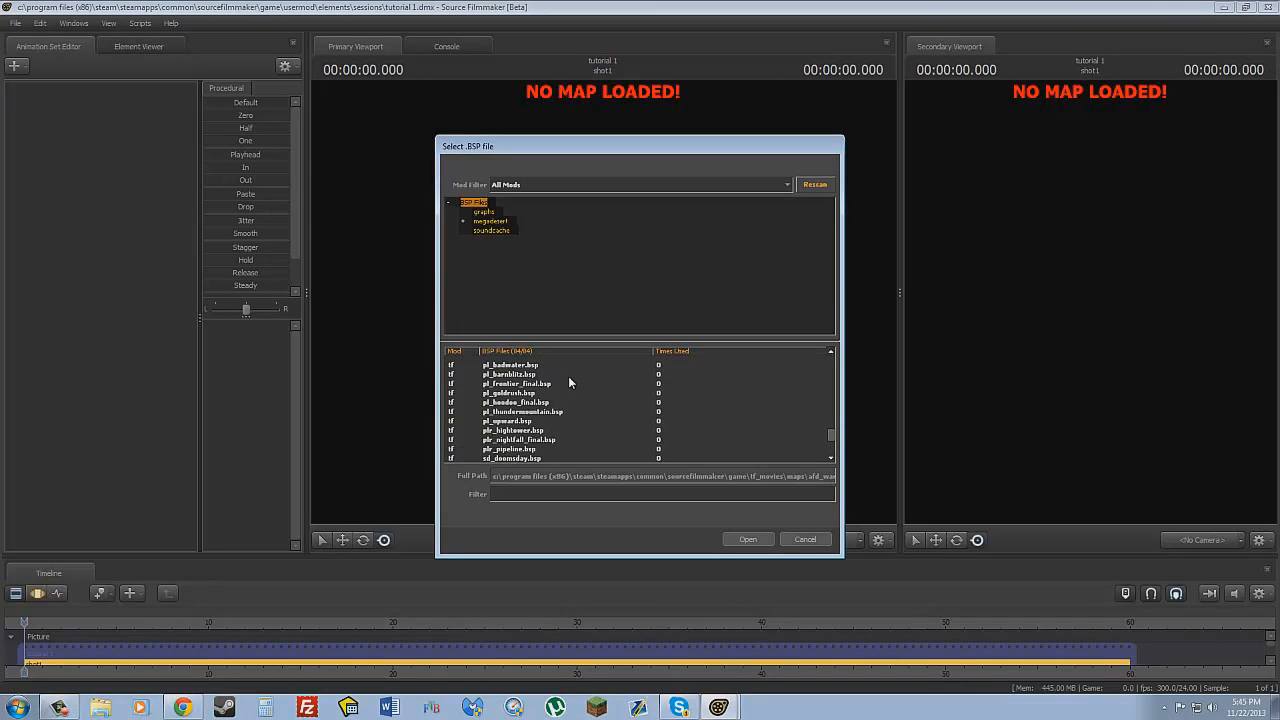
scroll(559, 408, up, 10)
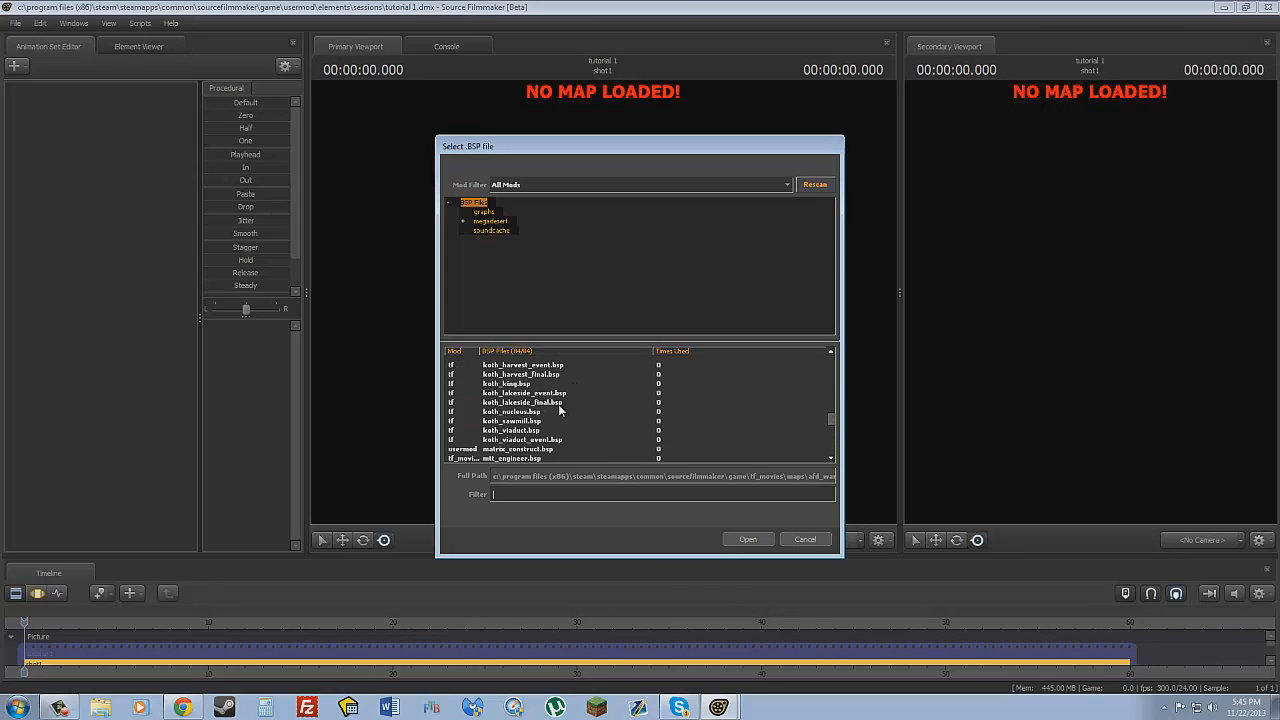
scroll(558, 409, up, 1)
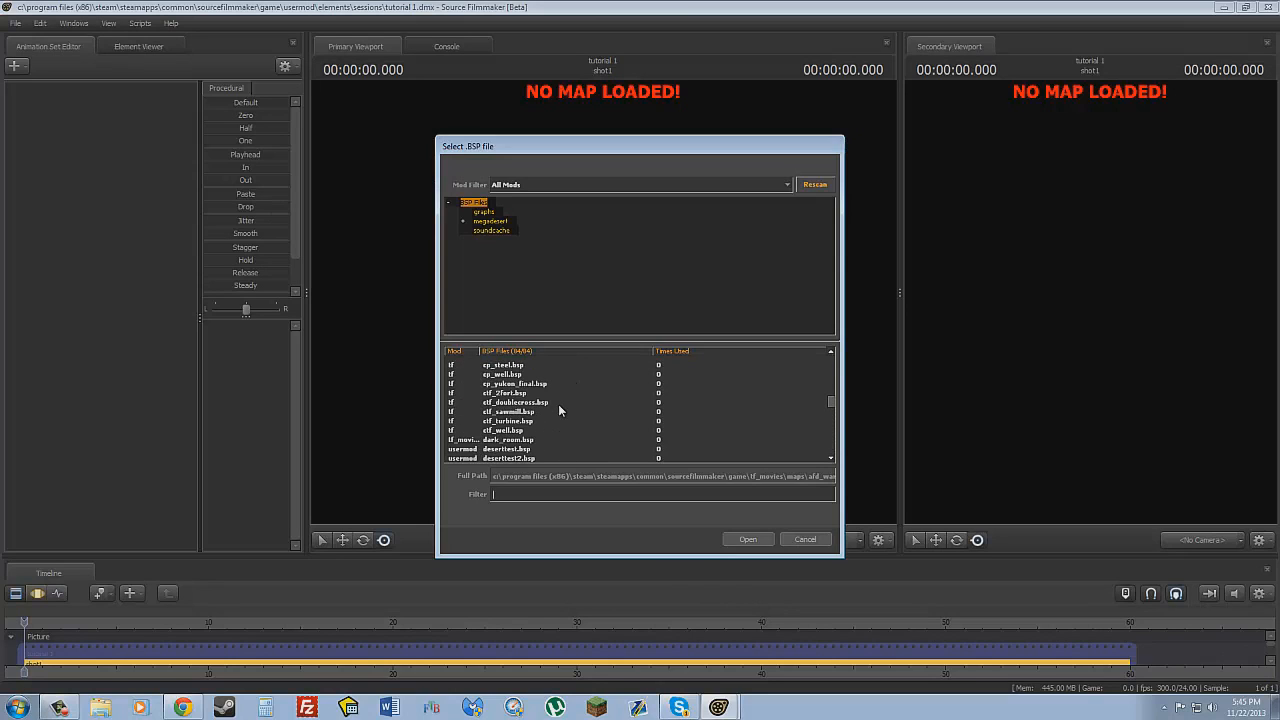
click(505, 394)
scroll(510, 400, down, 10)
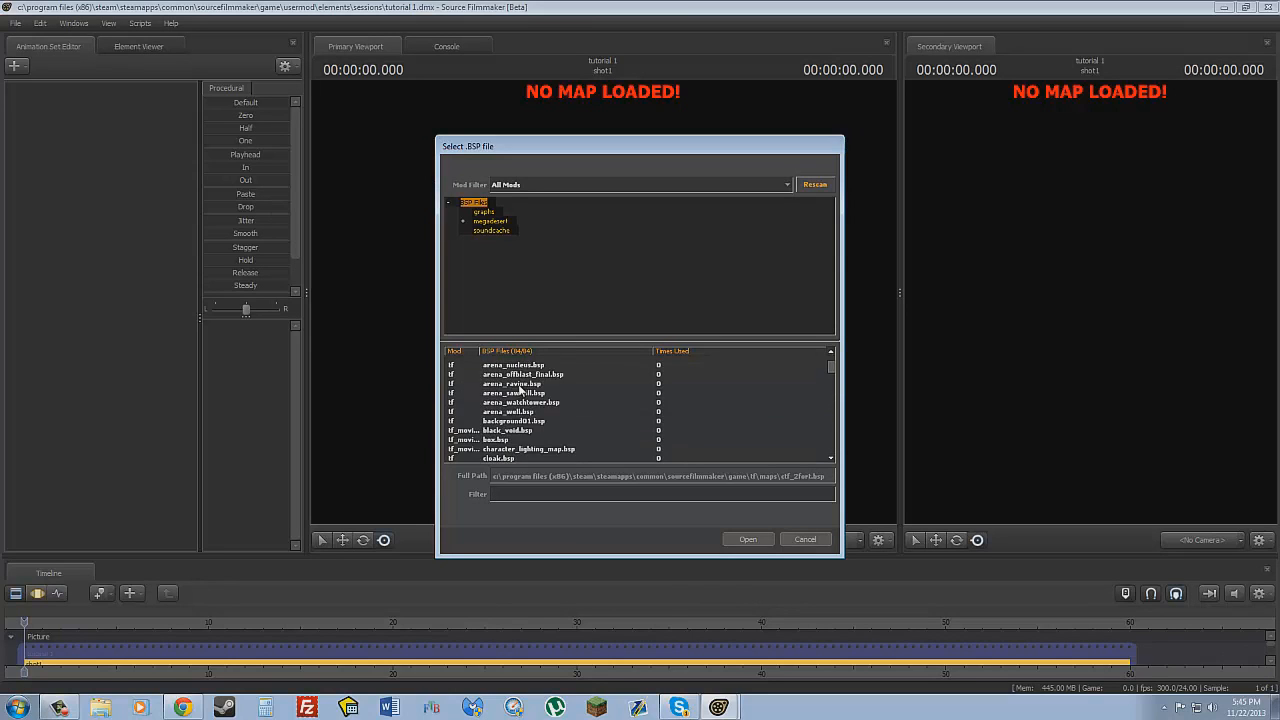
scroll(529, 408, up, 10)
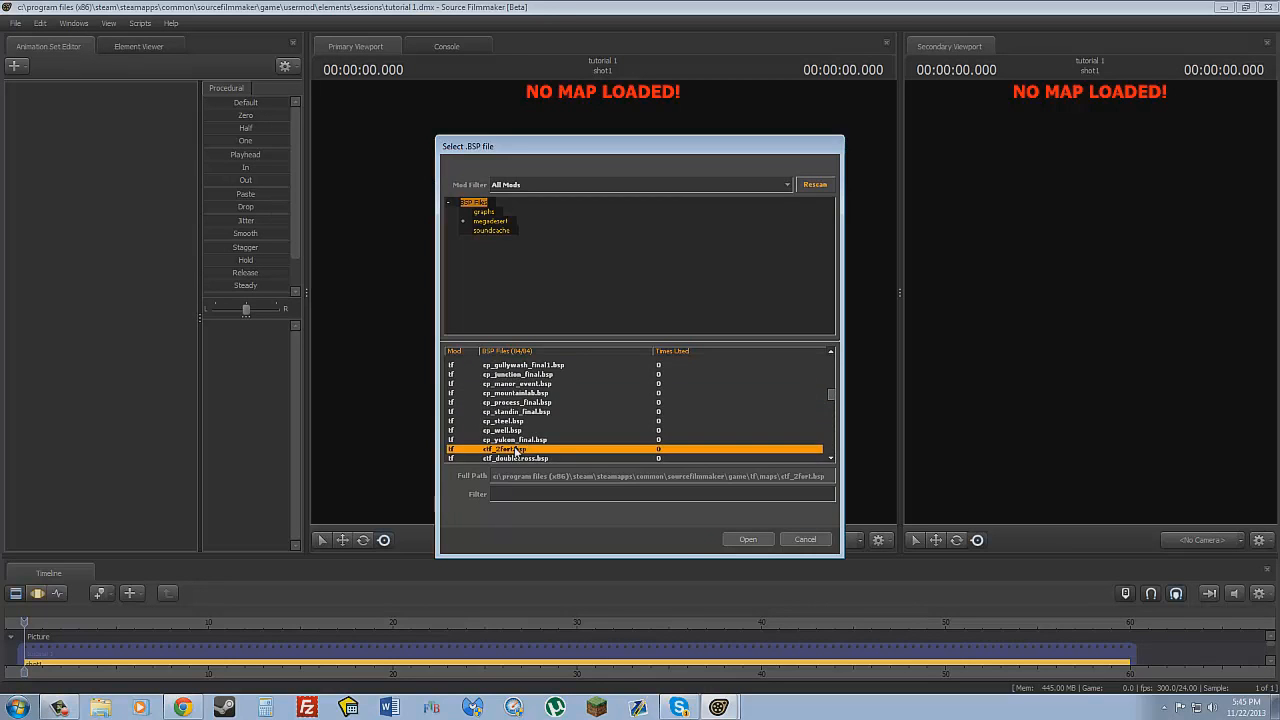
double_click(517, 449)
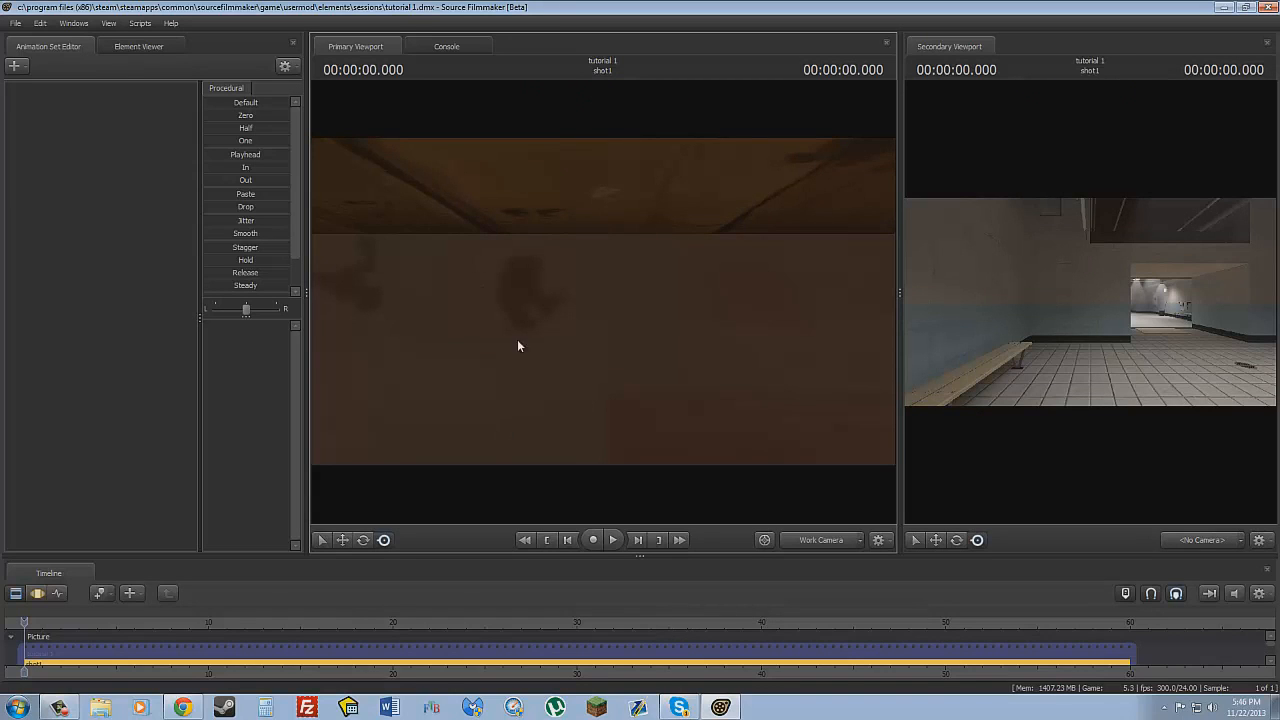
Explore the ctf_2fort map with the work camera, examining the covered bridge, the water and the surrounding buildings
drag(517, 346, 517, 346)
drag(607, 276, 607, 276)
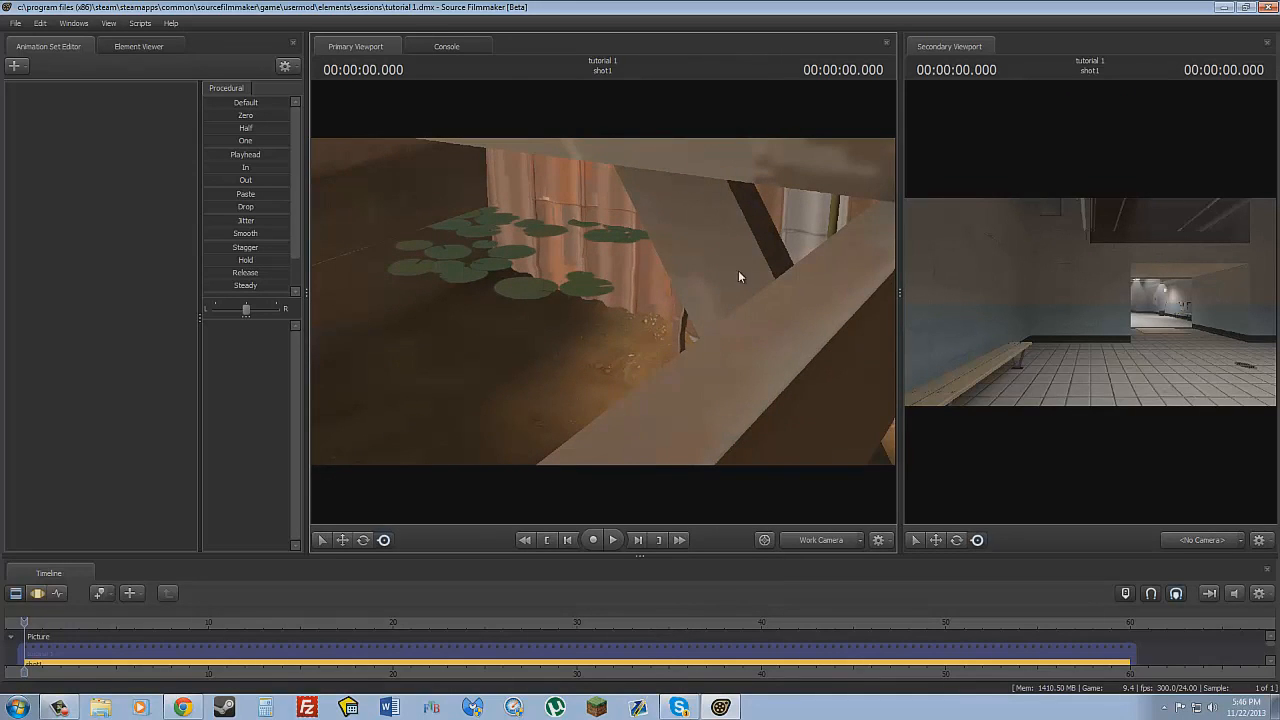
drag(662, 261, 656, 290)
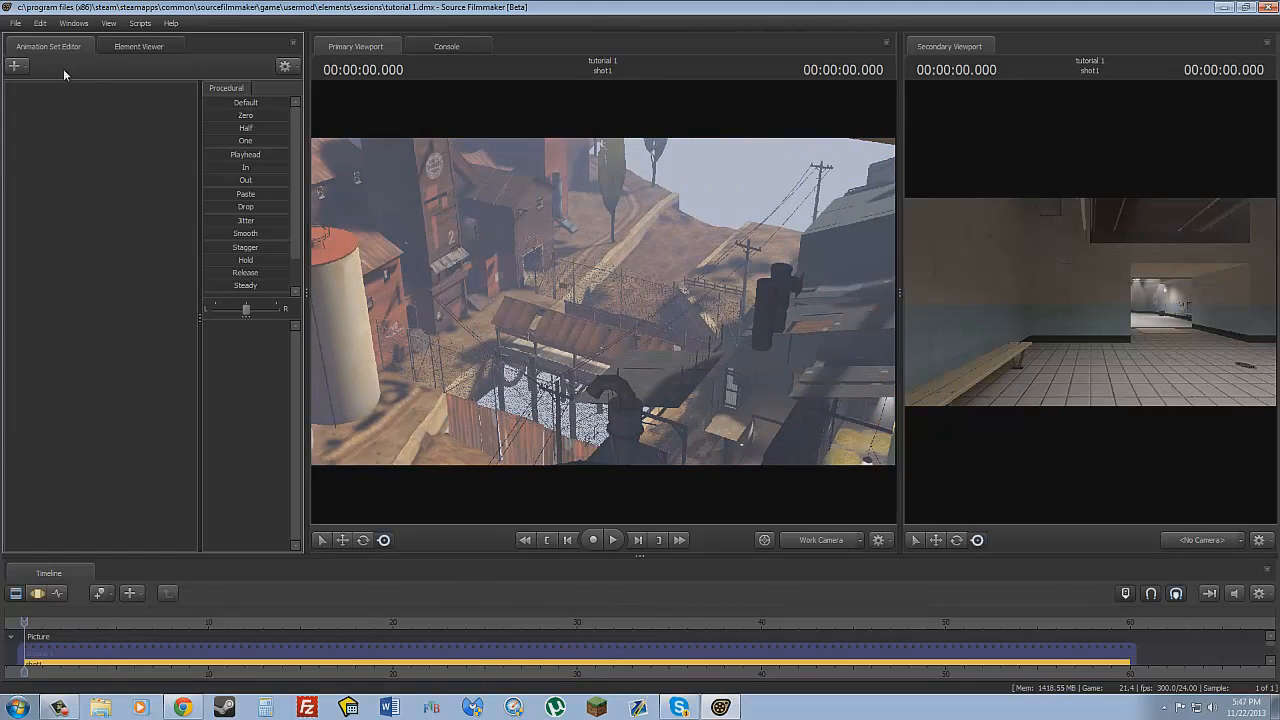
click(15, 66)
click(374, 170)
drag(374, 170, 374, 170)
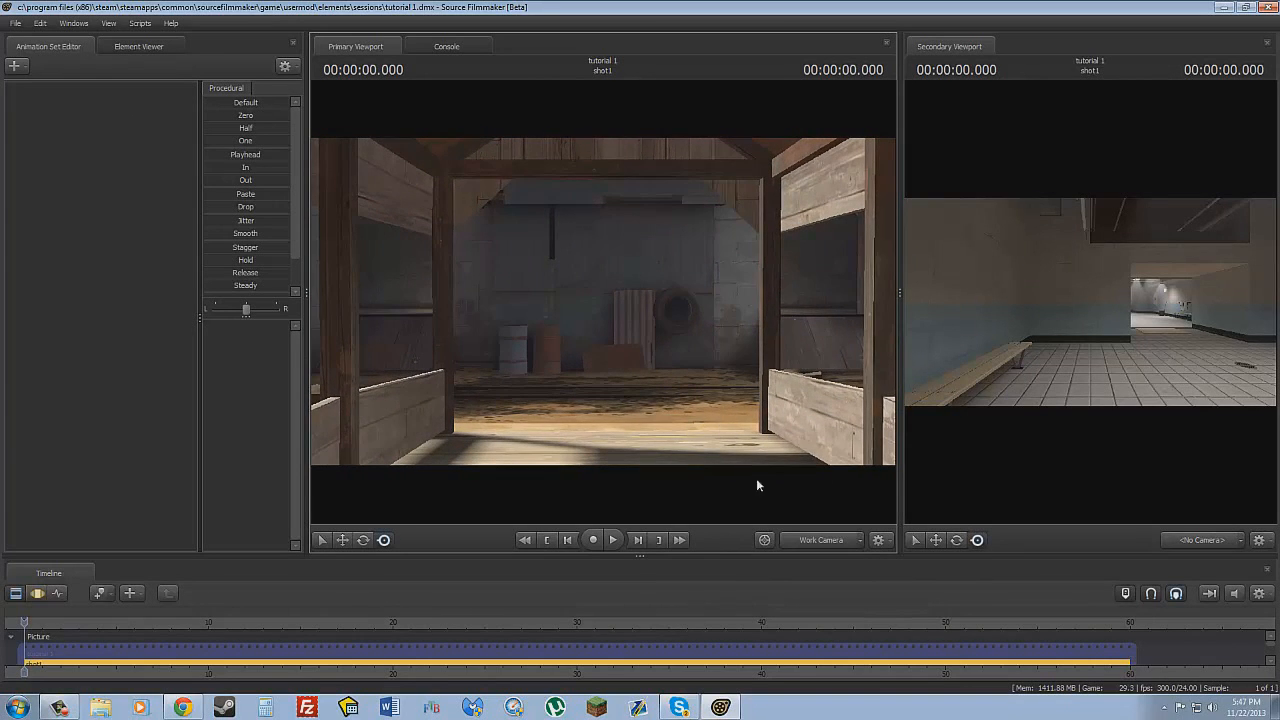
click(850, 540)
drag(809, 479, 809, 479)
key(w)
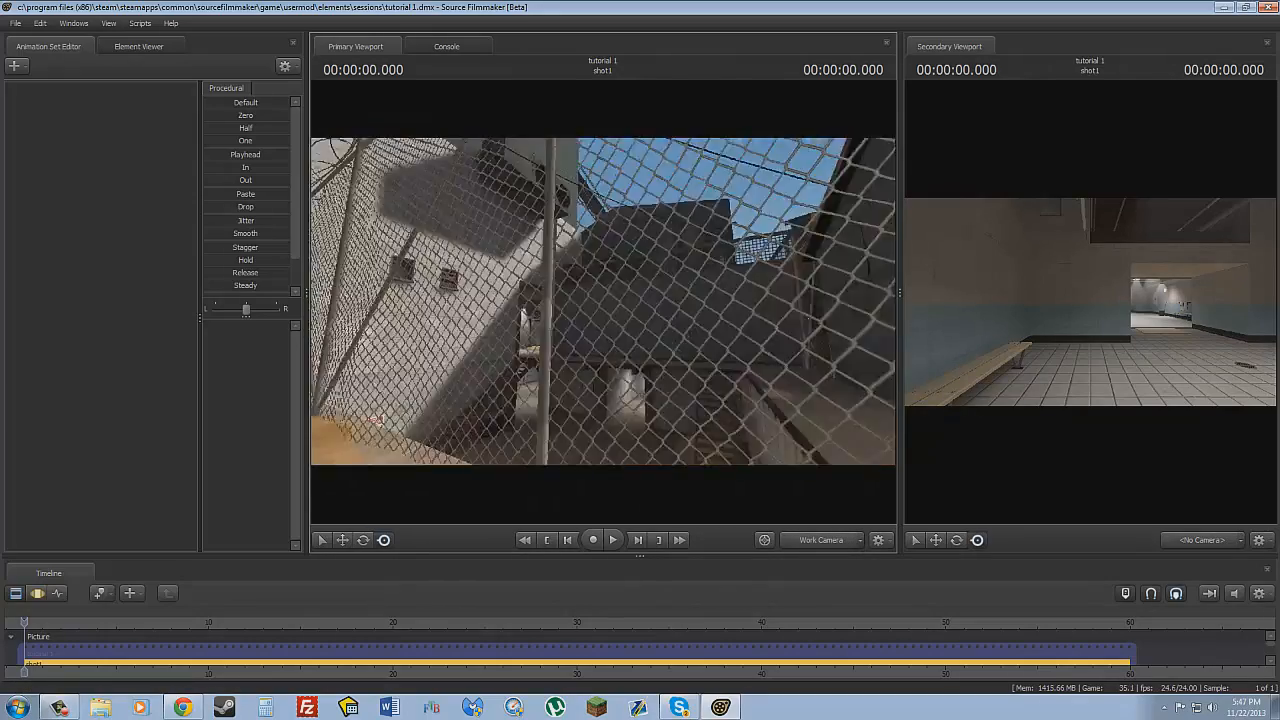
key(w)
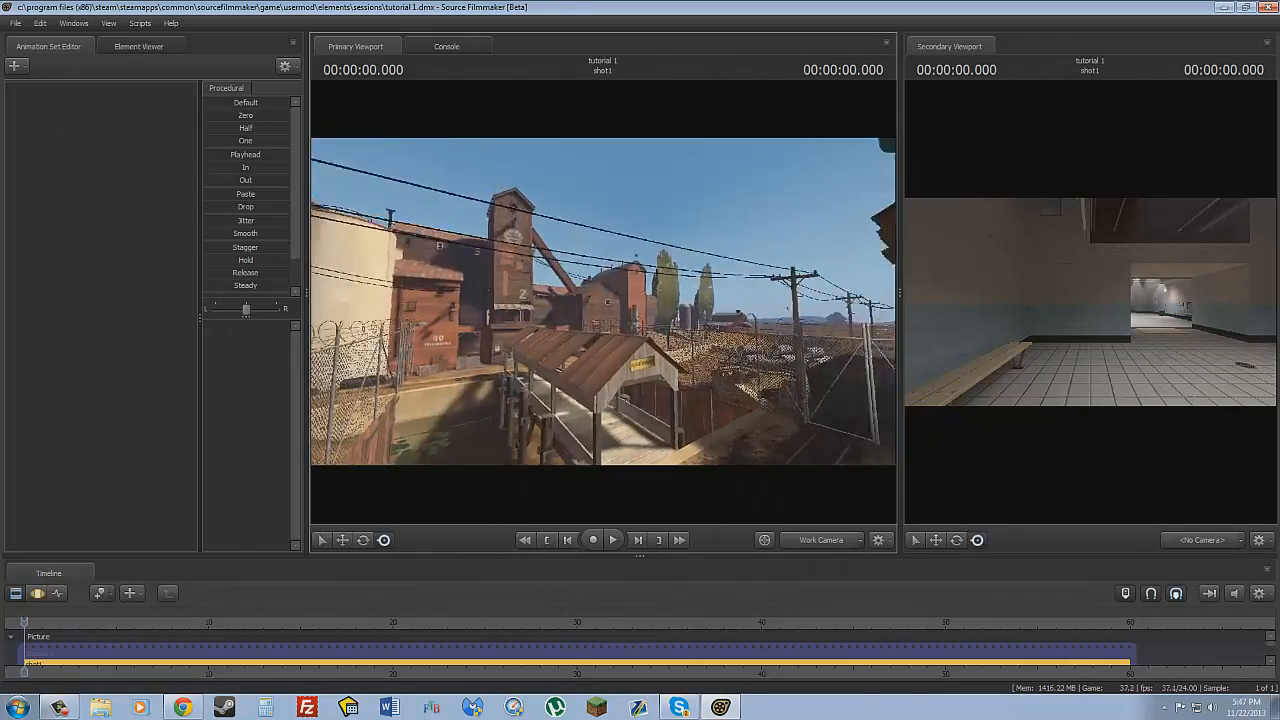
key(w)
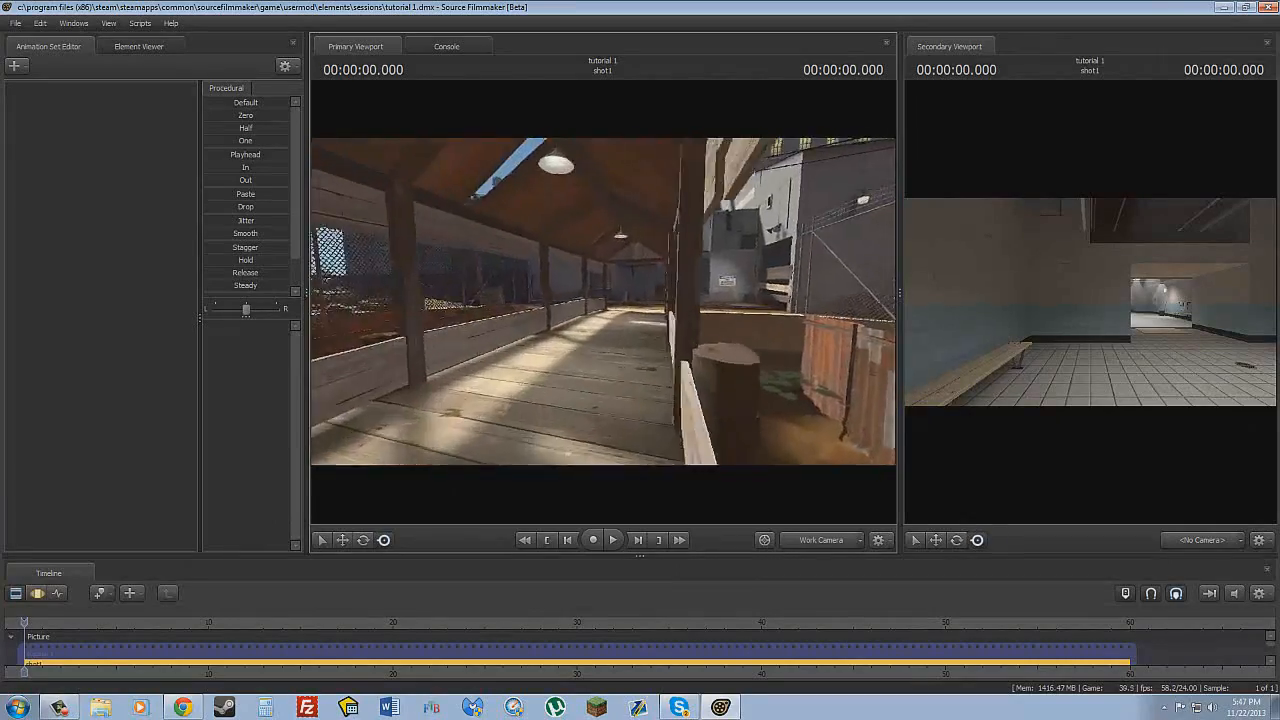
key(w)
drag(653, 313, 653, 313)
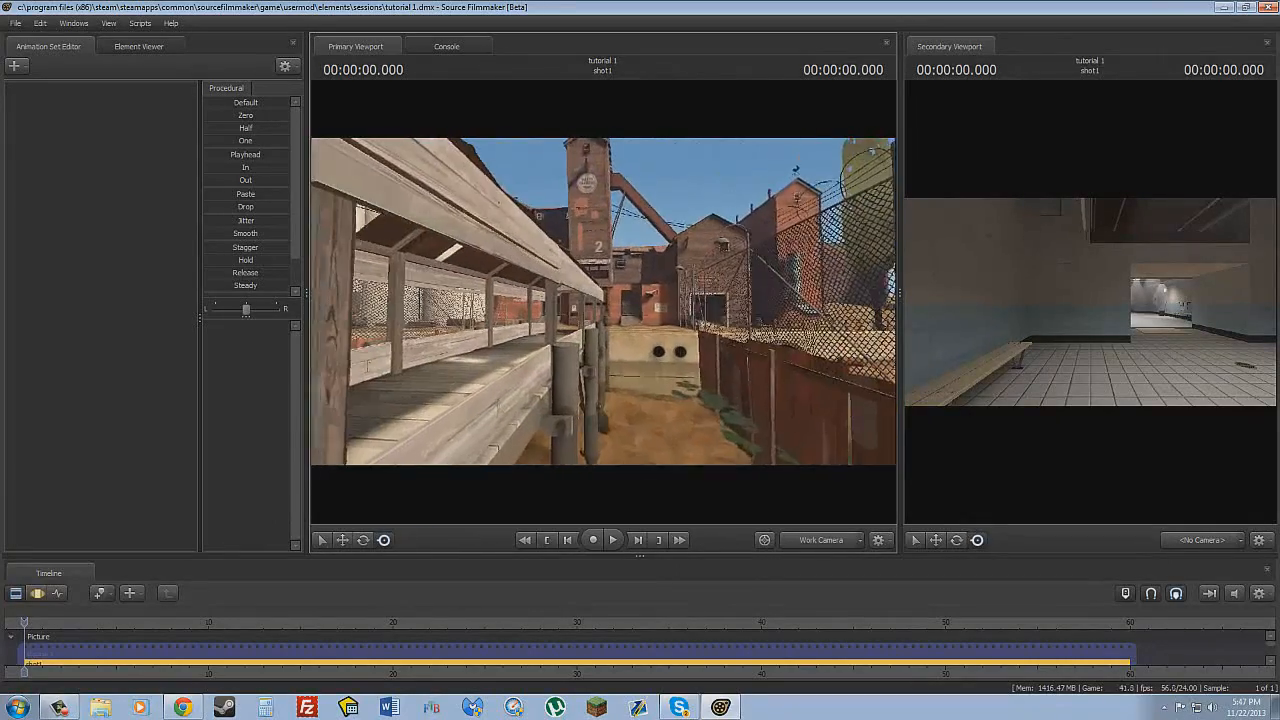
Create a new scene camera from the work camera's view beside the covered bridge
click(861, 540)
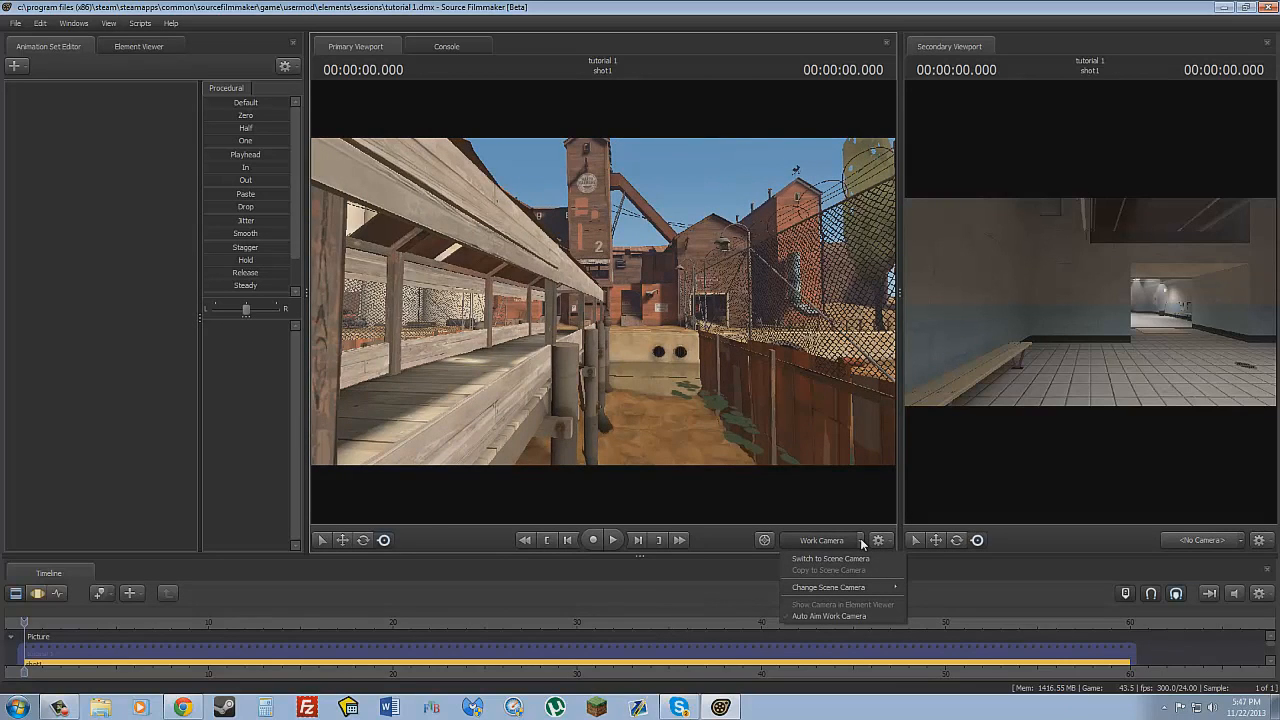
mouse_move(842, 587)
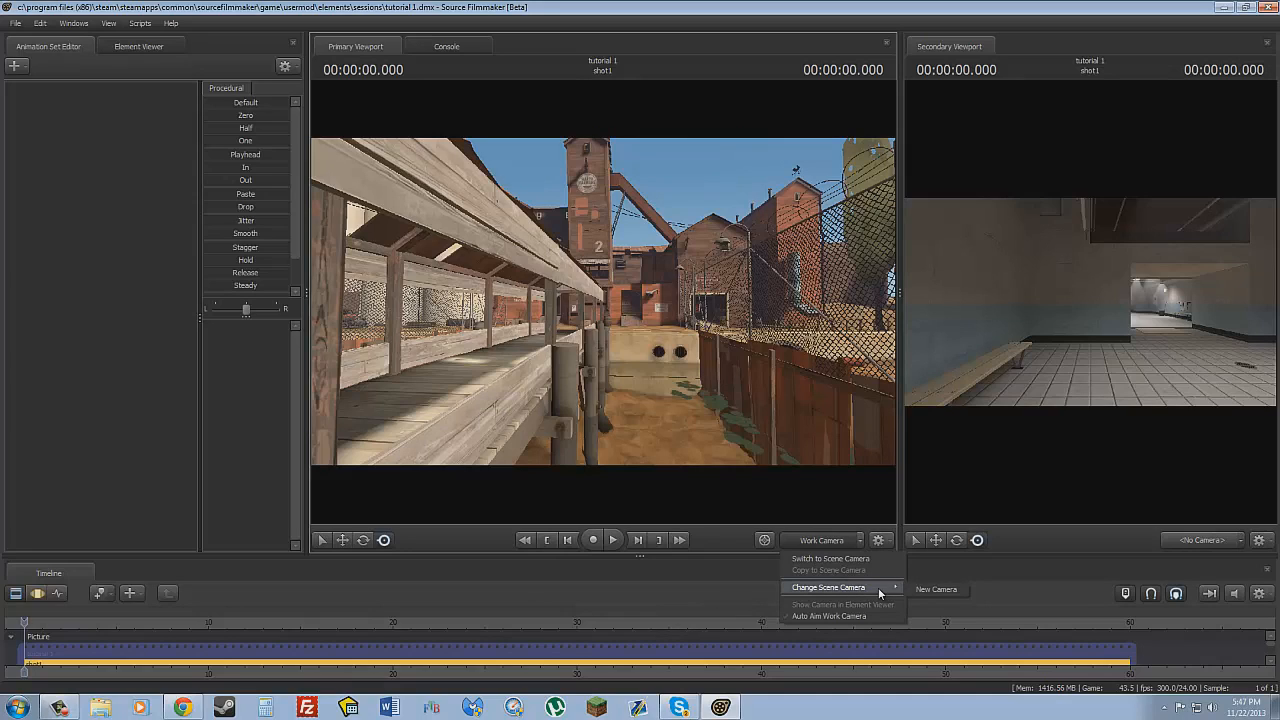
click(925, 589)
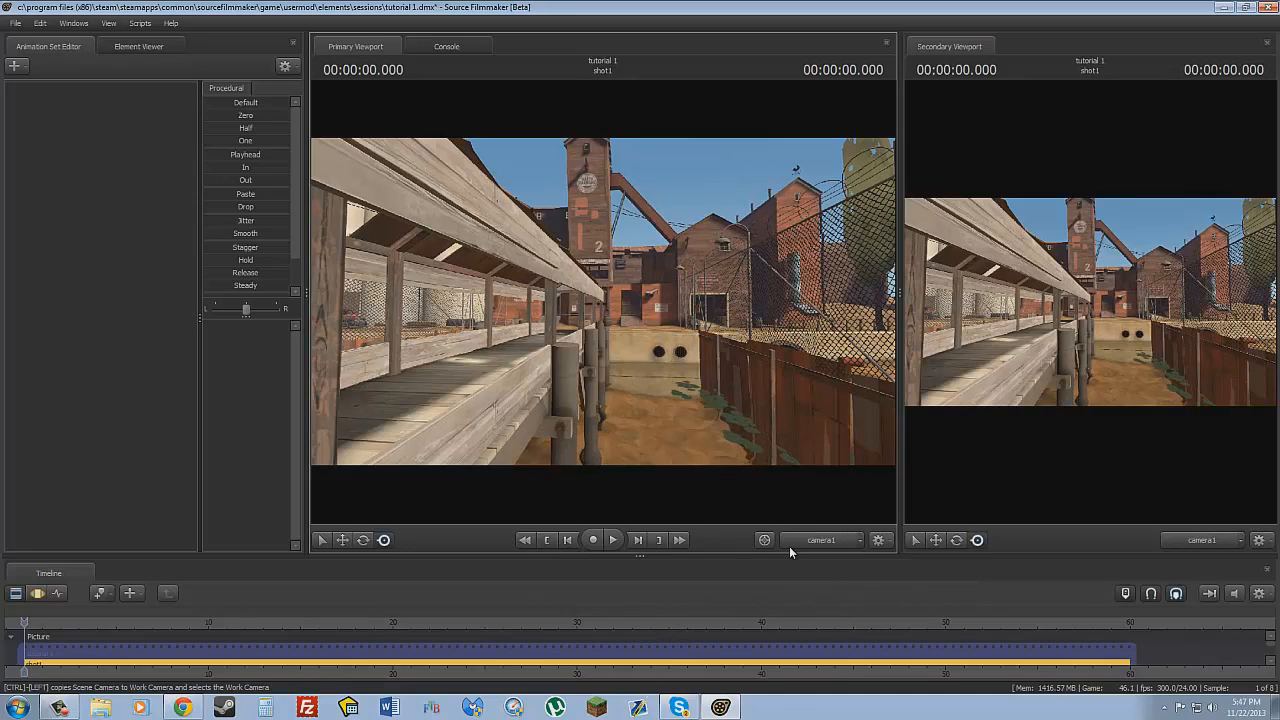
Move the new scene camera so it faces the red wooden building with the "No Trespassing" sign
drag(805, 433, 860, 445)
drag(730, 430, 640, 430)
key(w)
key(w)
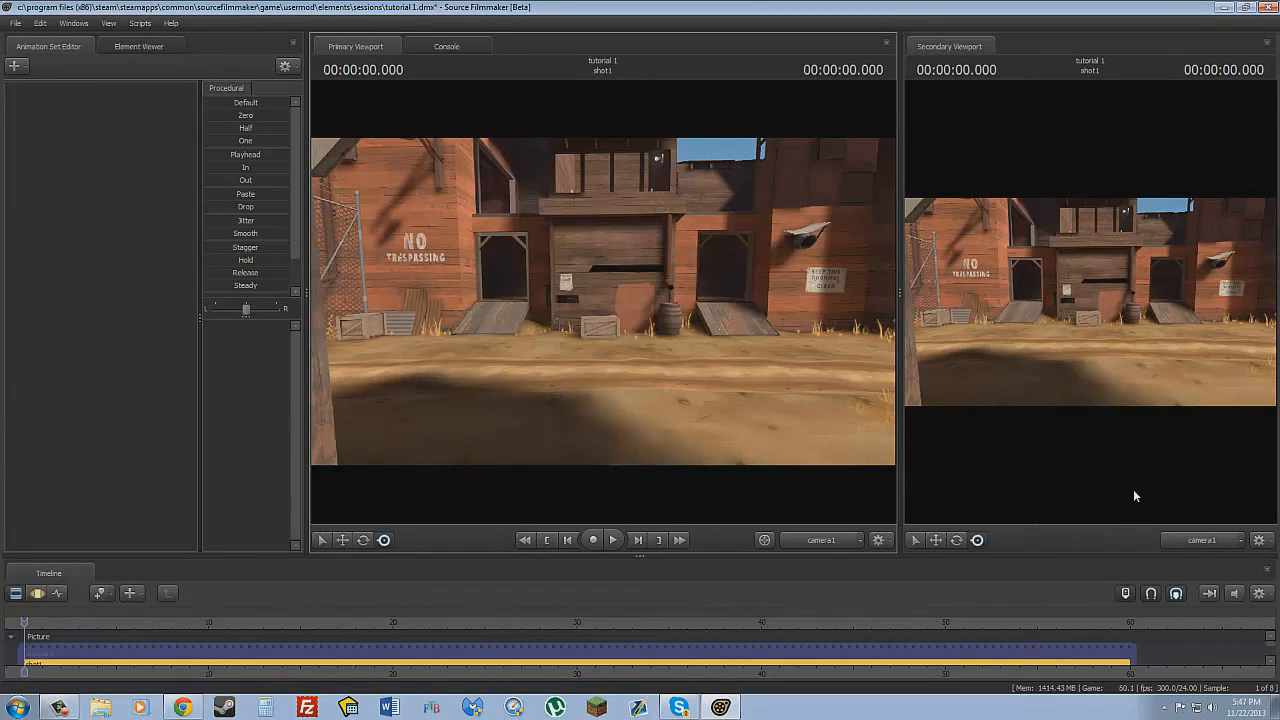
mouse_move(901, 286)
mouse_down()
mouse_move(815, 286)
mouse_move(901, 286)
mouse_up()
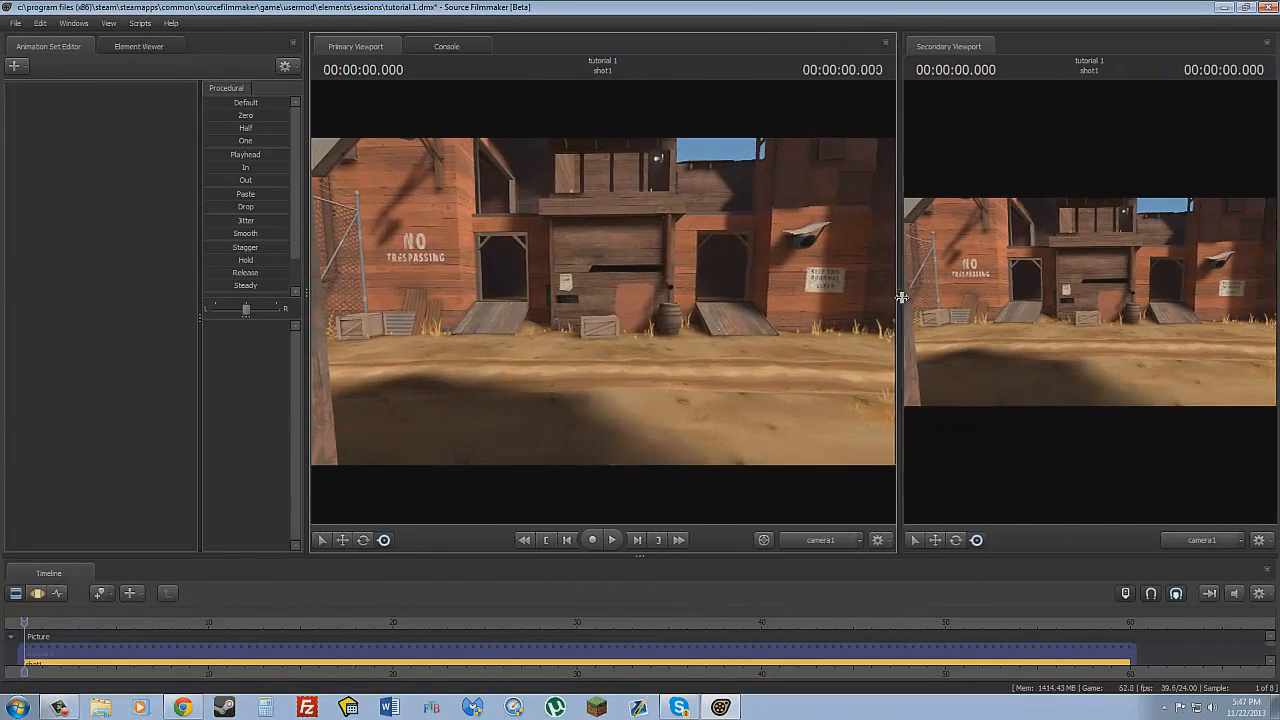
Switch the secondary viewport to the work camera and widen it to about the same size as the primary viewport
click(1195, 540)
click(1195, 540)
click(1195, 540)
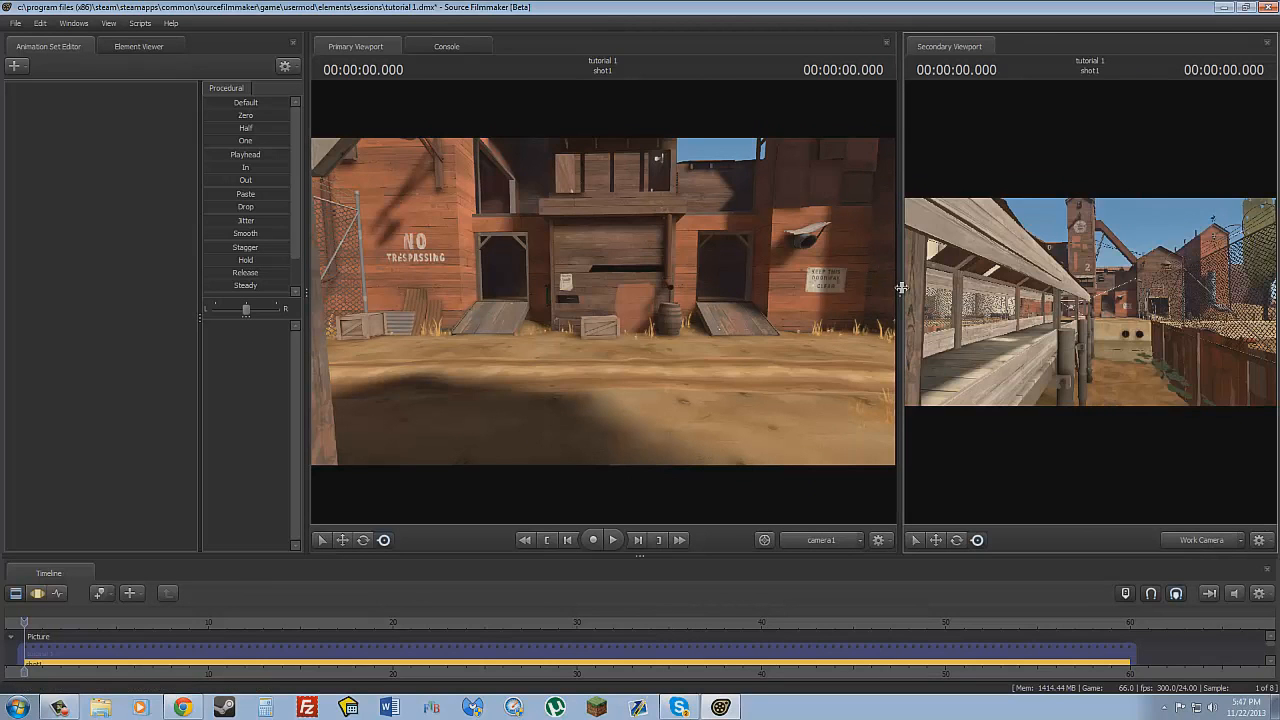
drag(901, 286, 792, 289)
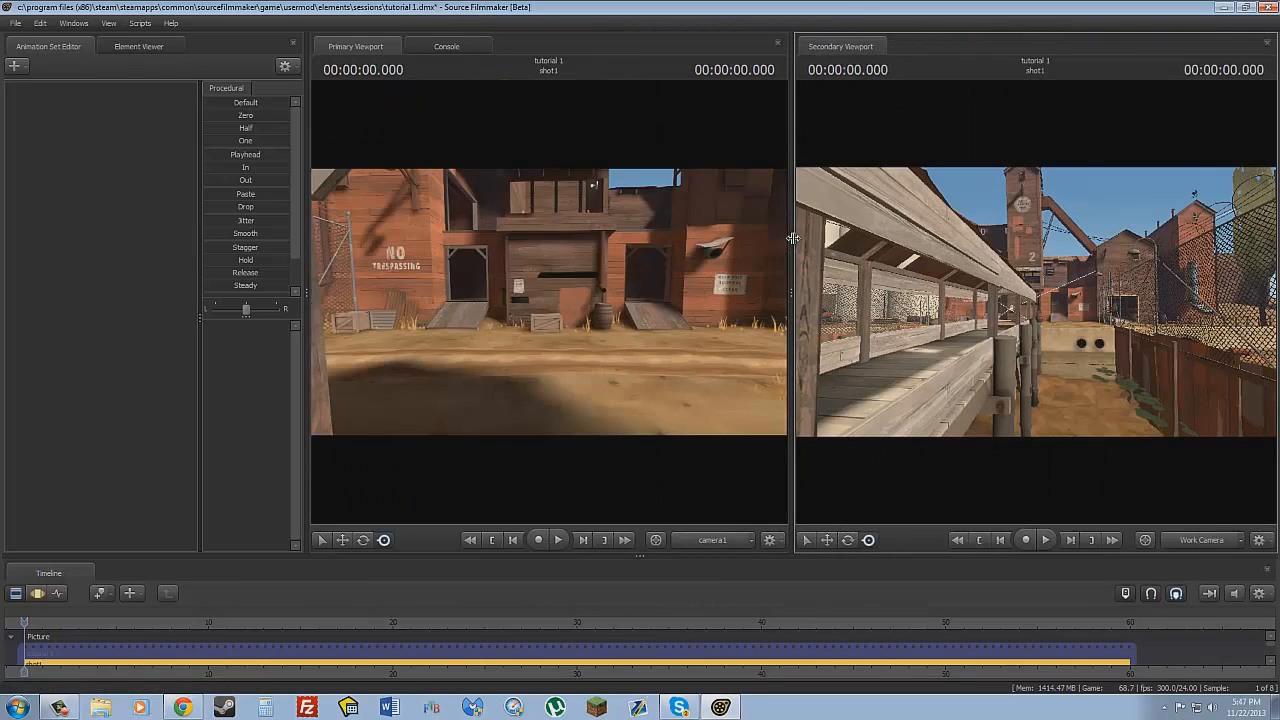
click(62, 24)
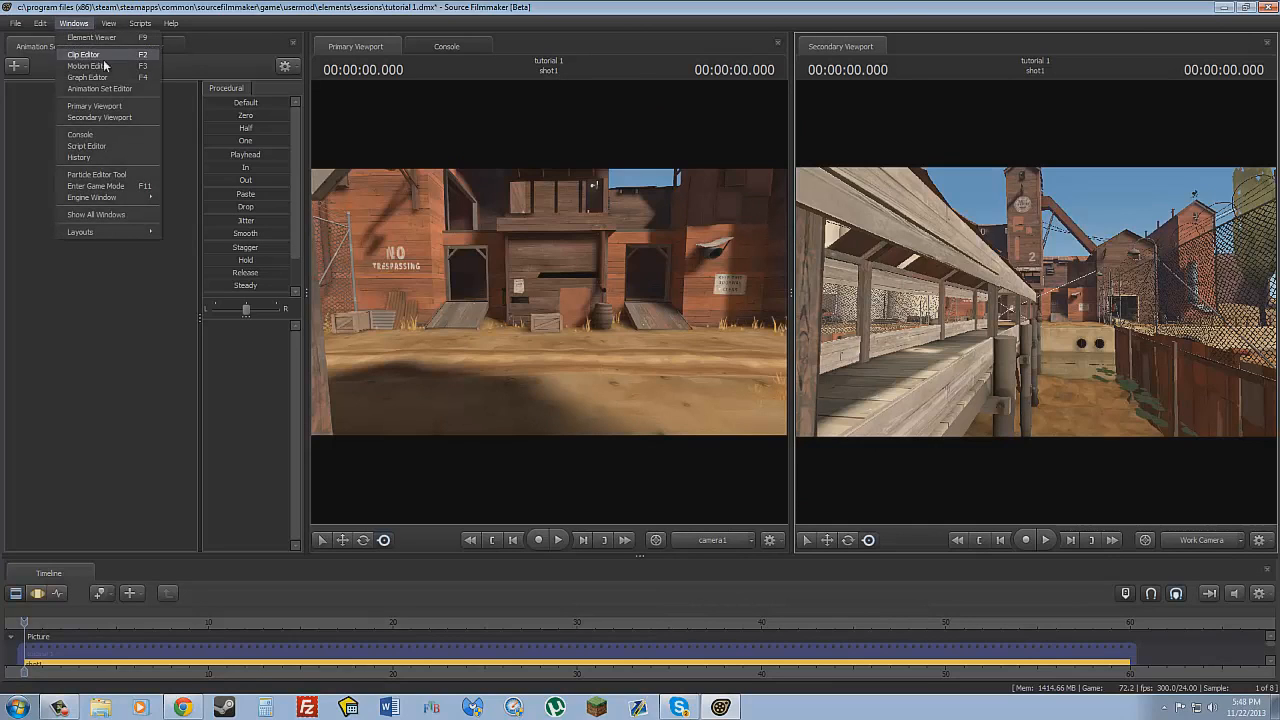
click(106, 115)
click(73, 23)
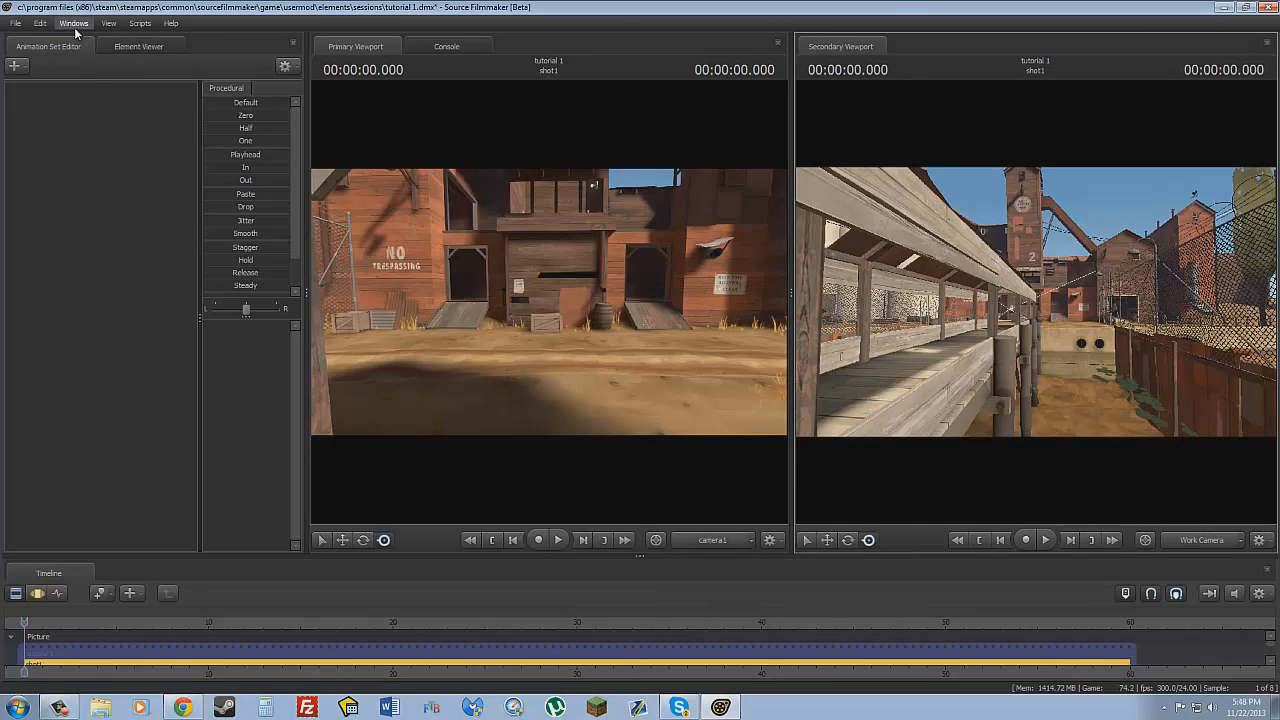
click(368, 43)
drag(368, 43, 337, 46)
click(432, 46)
click(380, 46)
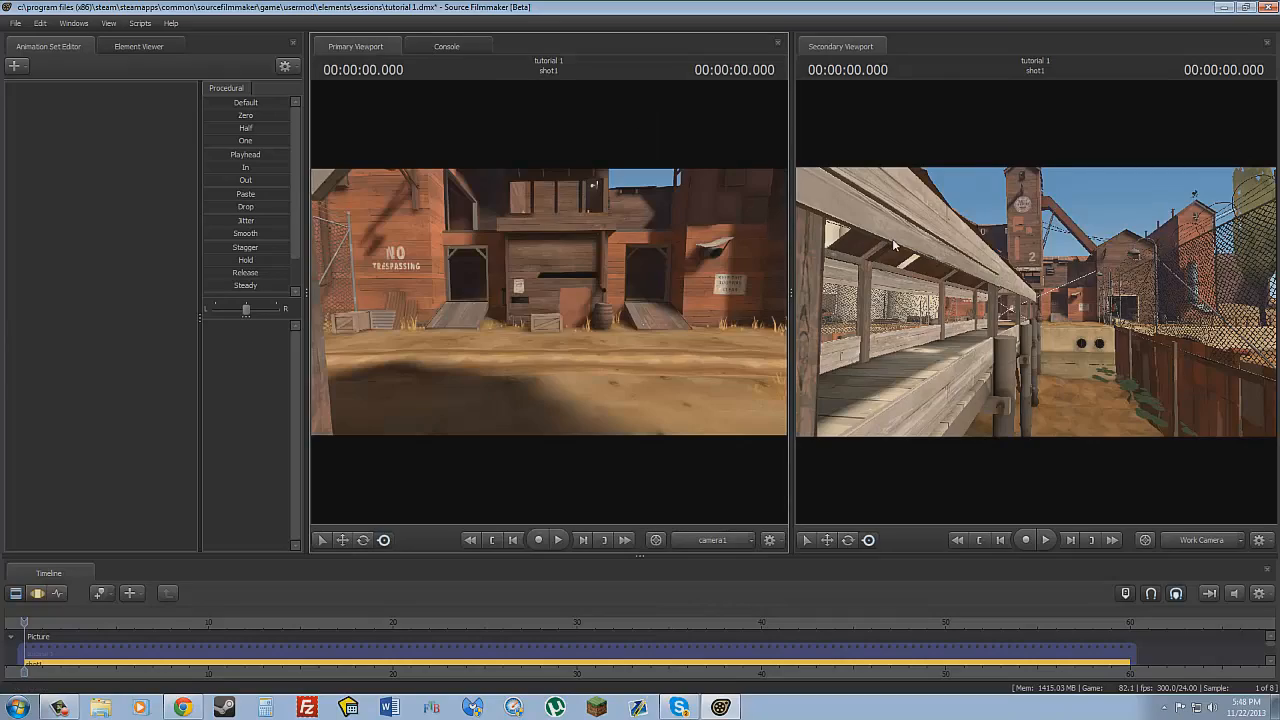
Fly the work camera in the secondary viewport along the covered bridge to view the scene camera and the dirt ground ahead
drag(912, 242, 802, 246)
key(w)
mouse_move(1035, 302)
mouse_down()
mouse_move(890, 304)
mouse_move(1060, 302)
mouse_move(915, 302)
mouse_move(1050, 302)
mouse_move(985, 248)
mouse_move(1050, 304)
mouse_move(1052, 350)
mouse_move(1035, 304)
mouse_move(1037, 335)
mouse_move(965, 285)
mouse_move(1040, 280)
mouse_move(985, 320)
mouse_move(1038, 304)
mouse_up()
key(w)
key(w)
key(w)
key(w)
key(s)
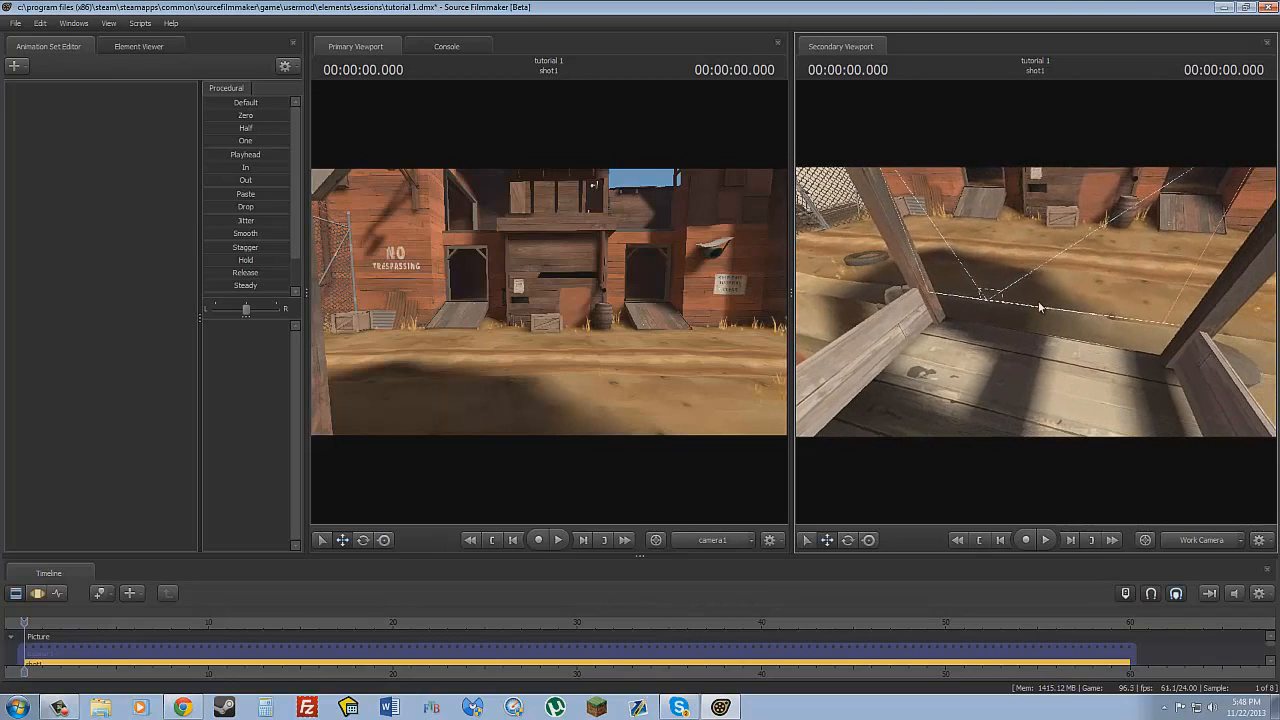
Start creating an animation set for a new model
click(16, 67)
click(26, 70)
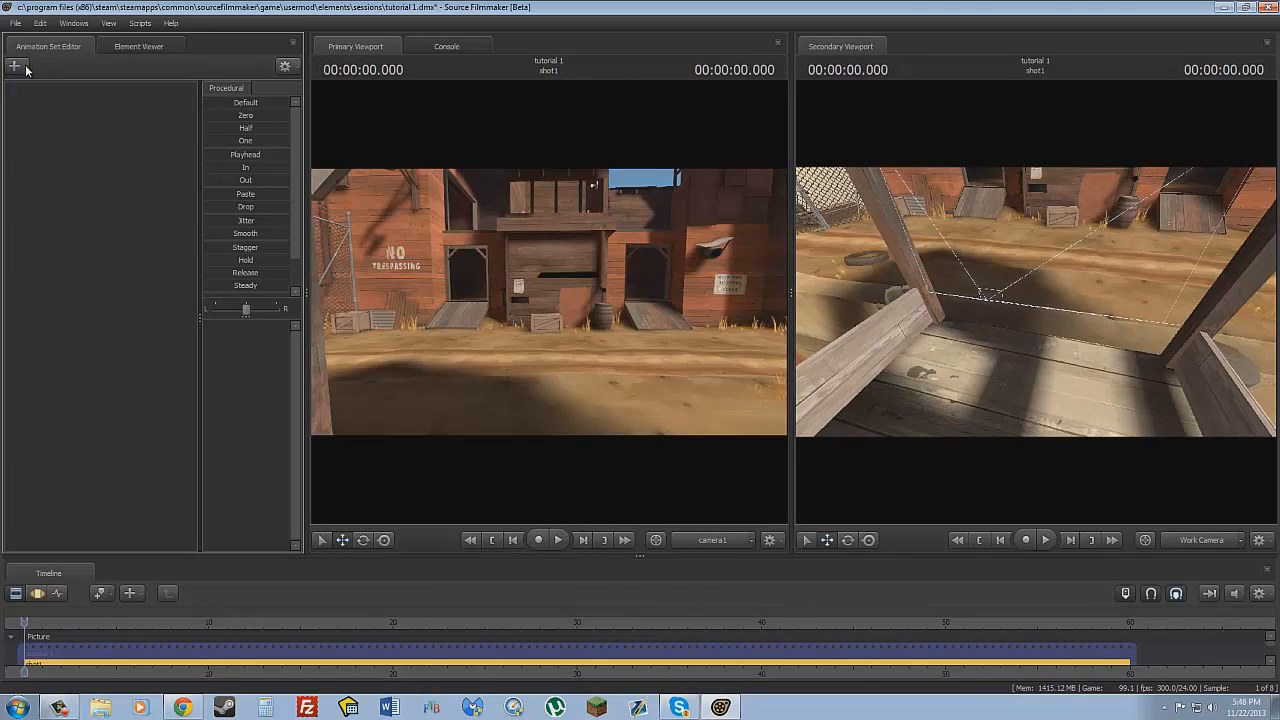
click(26, 70)
click(26, 70)
click(26, 70)
click(26, 70)
click(26, 70)
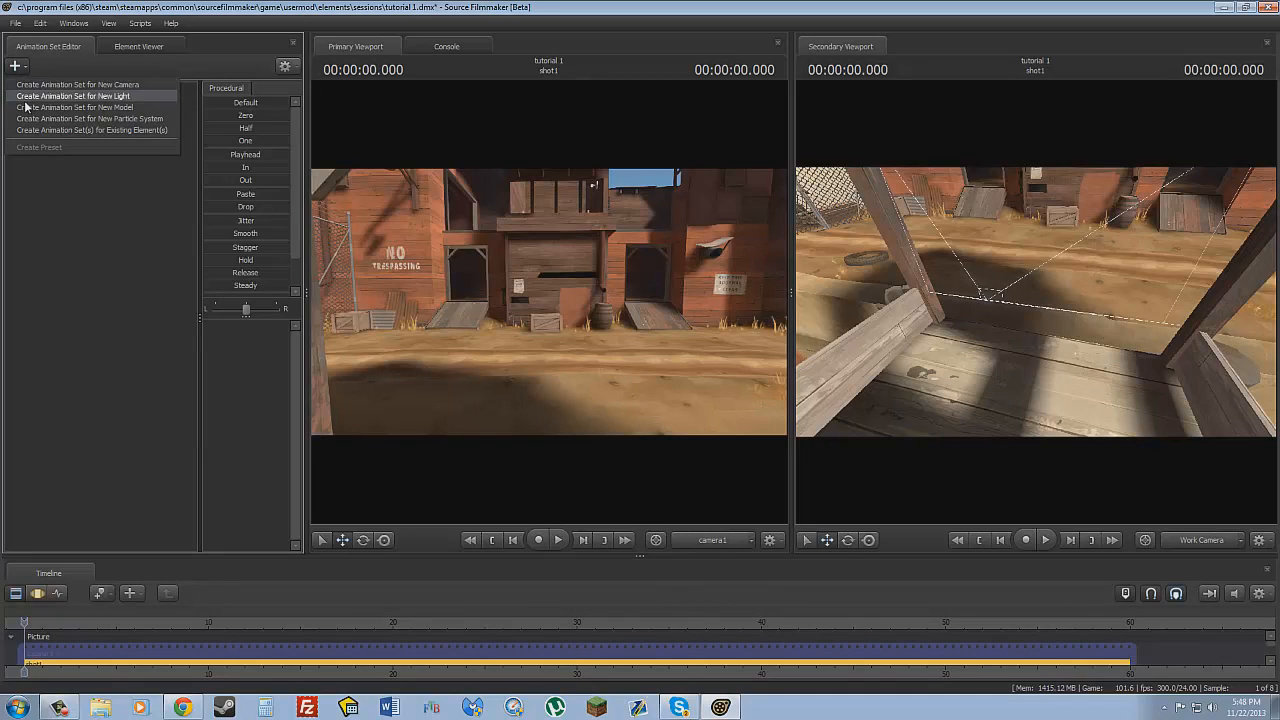
click(138, 106)
drag(149, 106, 196, 129)
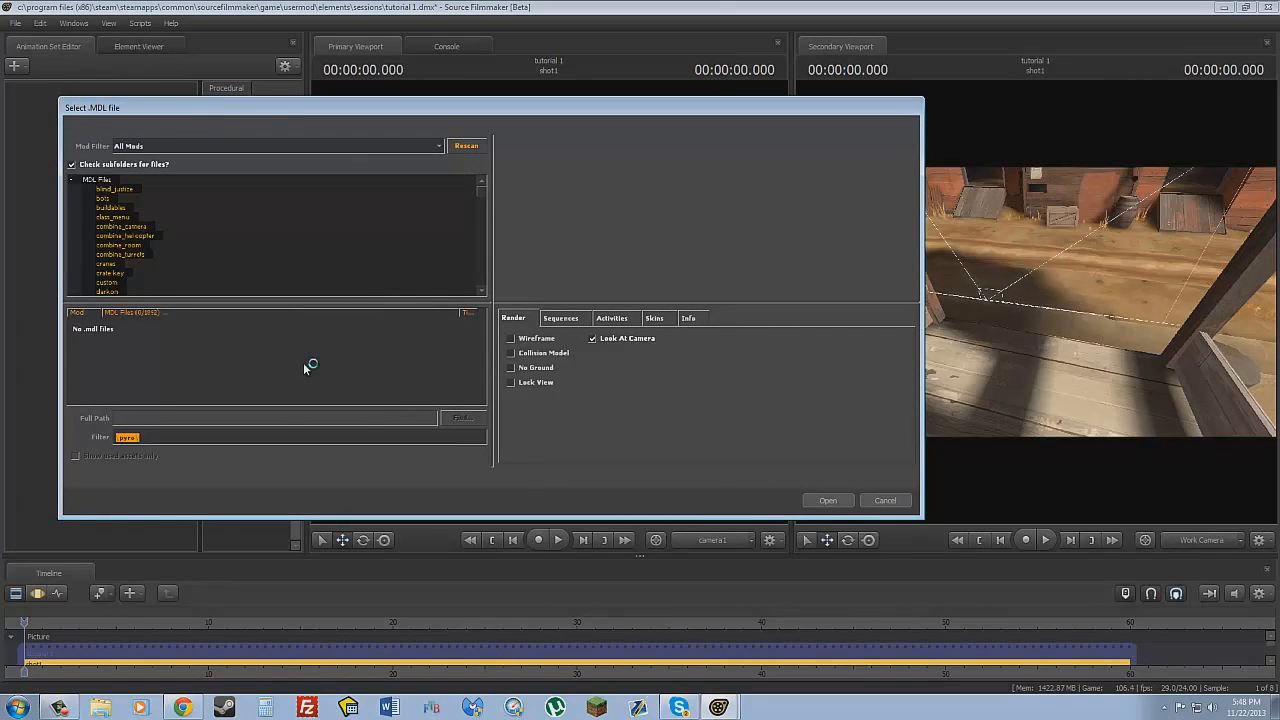
Clear the old model filter, browse the full model list and filter it by "scout"
key(BackSpace)
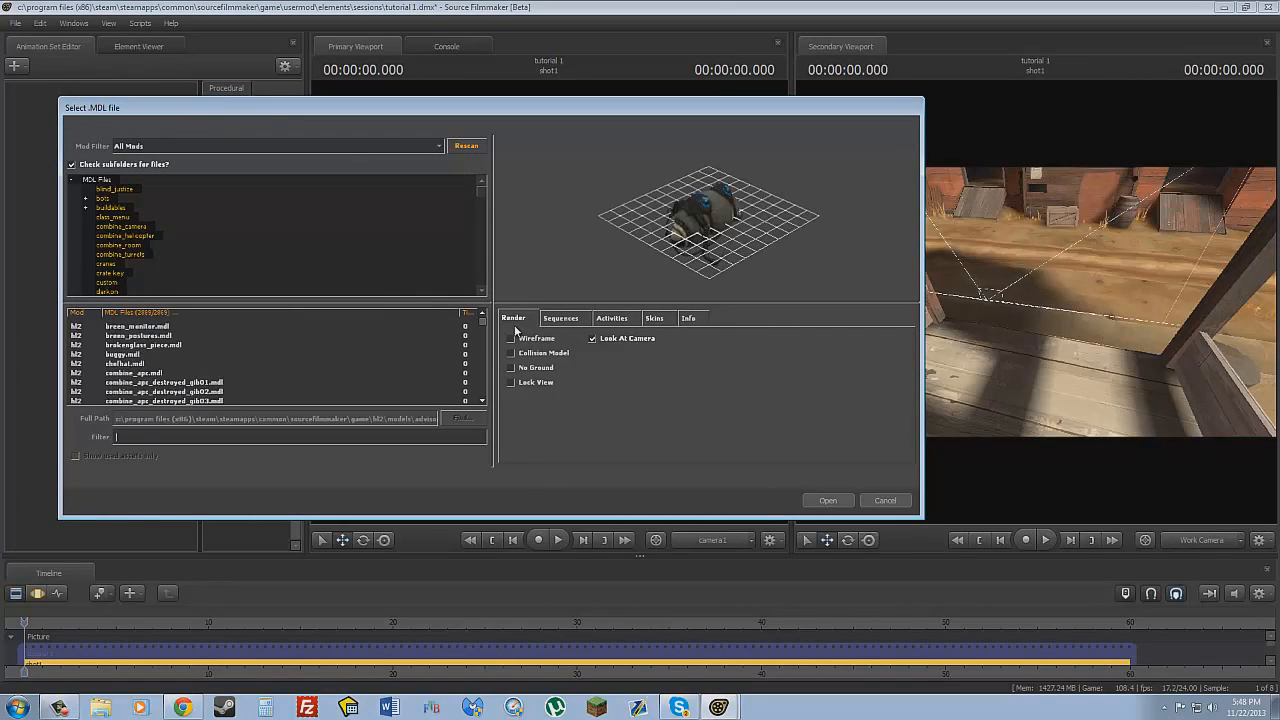
scroll(324, 346, down, 15)
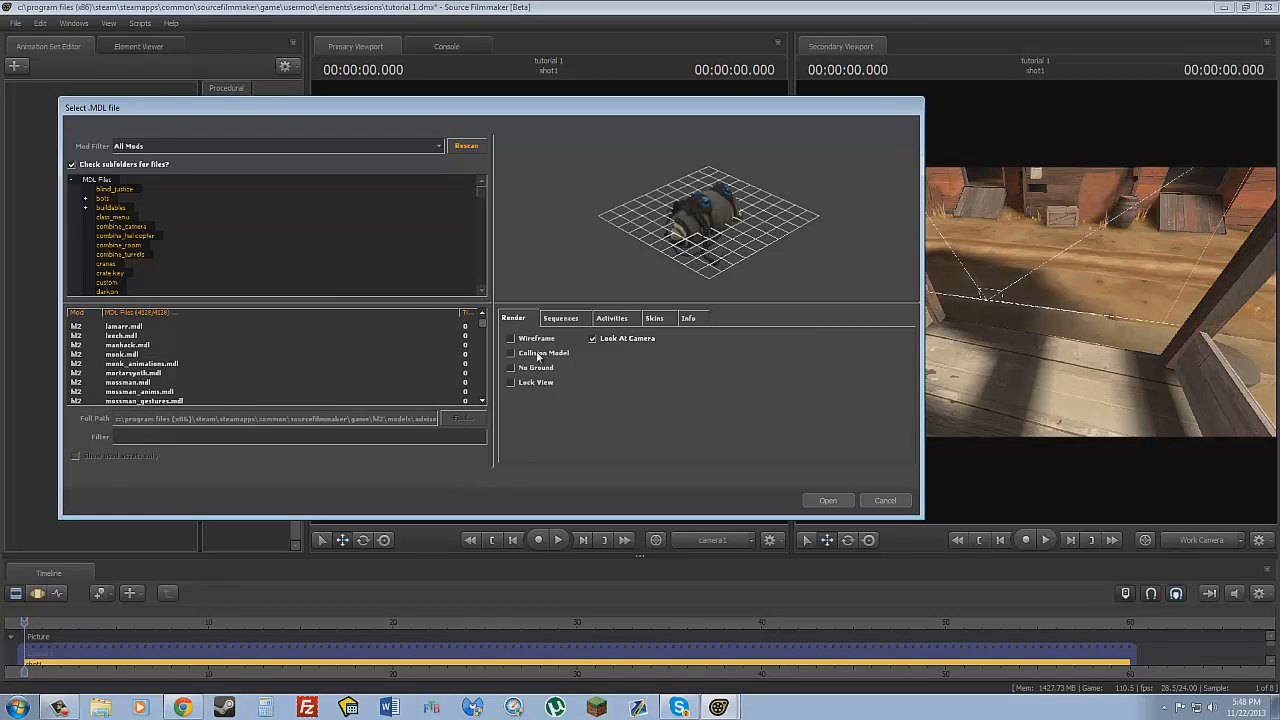
click(485, 331)
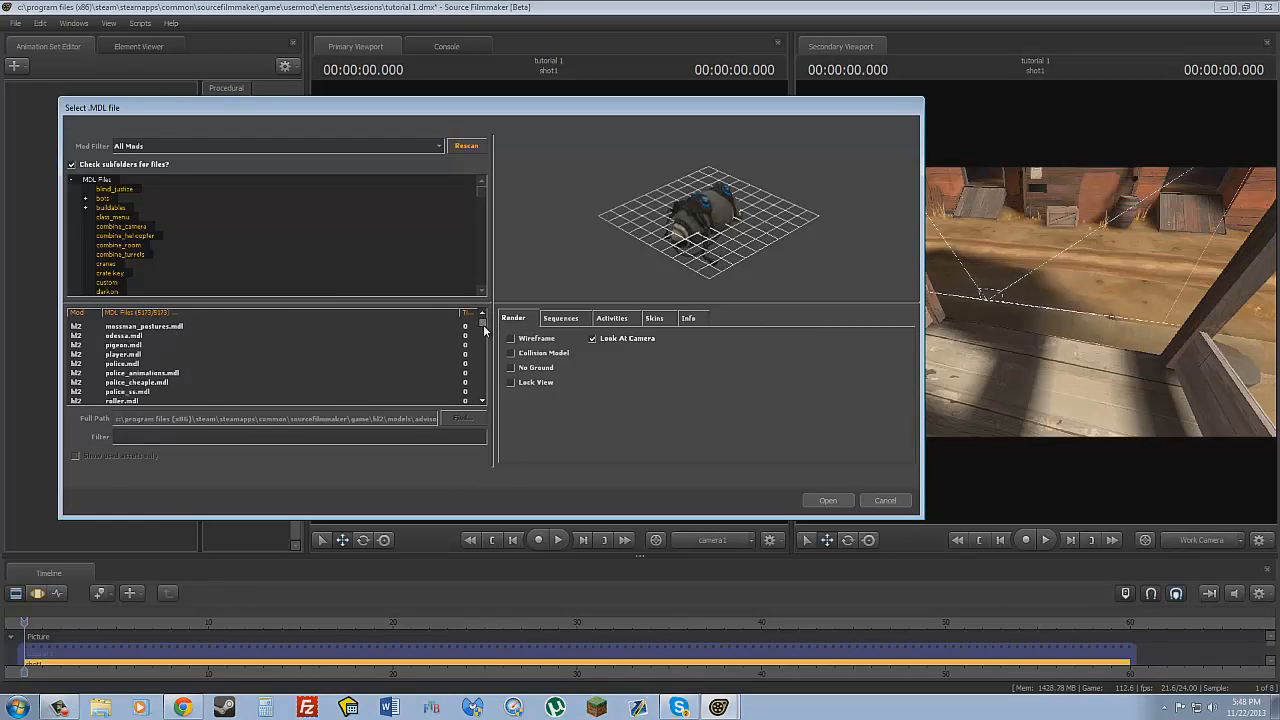
drag(485, 325, 488, 415)
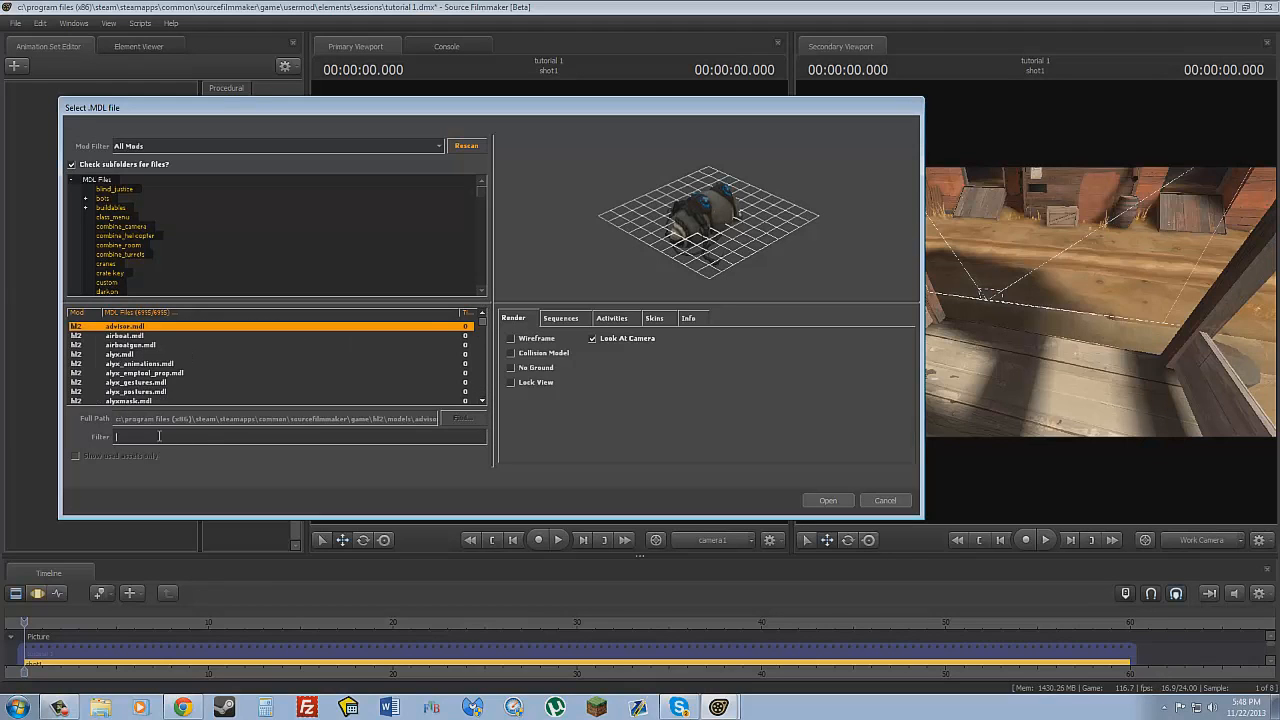
text(s)
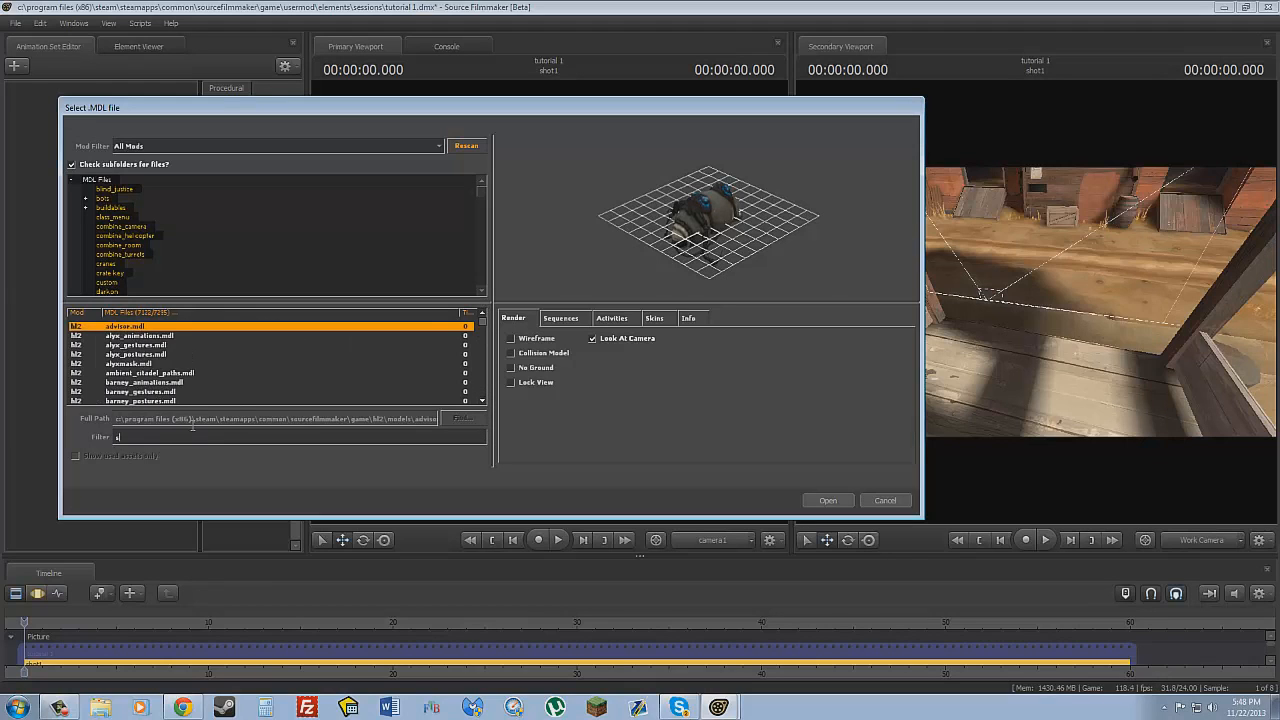
text(cout)
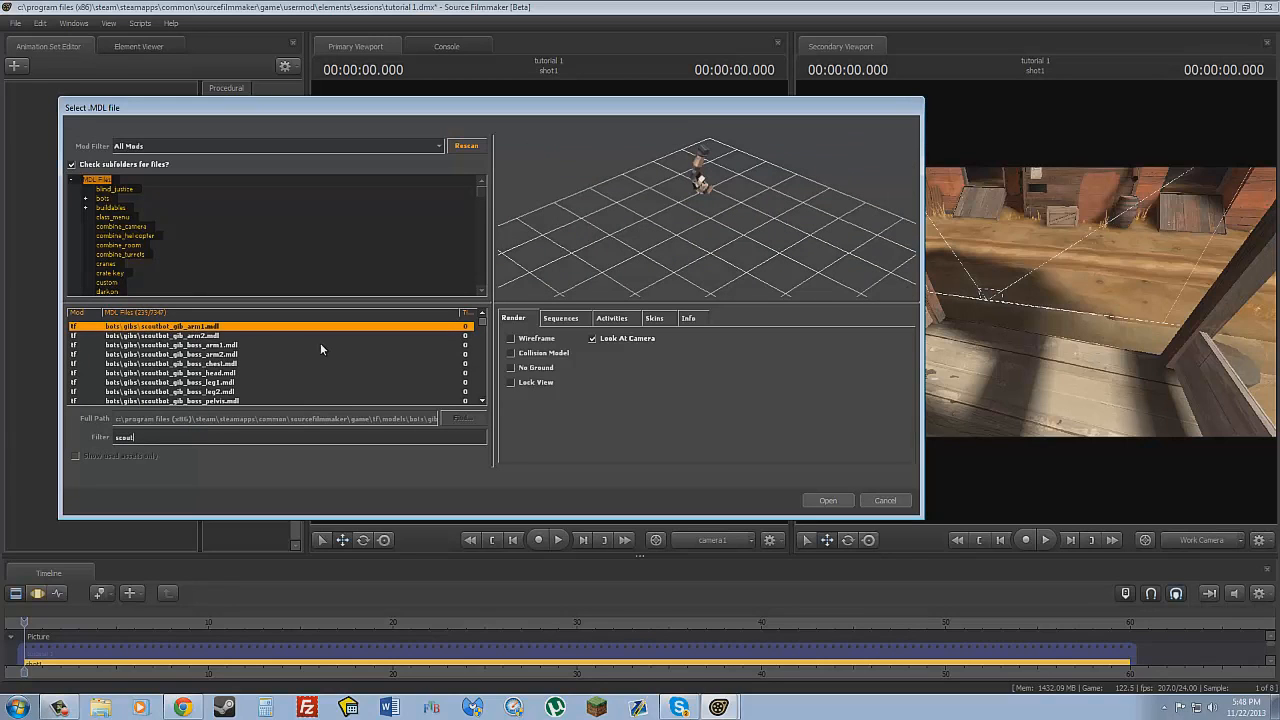
Find player\hwm\scout.mdl among the filtered models, load it into the scene and dismiss the compatibility message
key(Down)
key(Down)
key(Down)
key(Down)
key(Down)
key(Down)
key(Down)
key(Down)
key(Down)
key(Down)
key(Down)
key(Down)
key(Down)
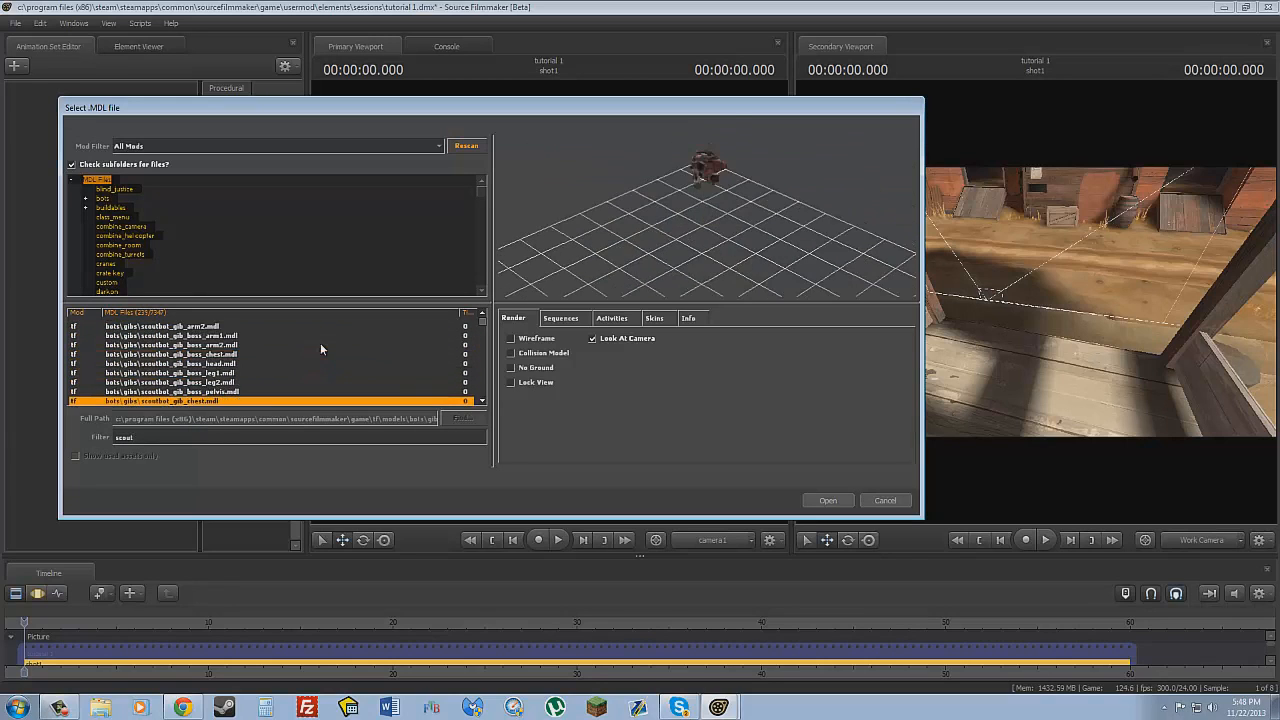
key(Down)
key(Down)
key(Down)
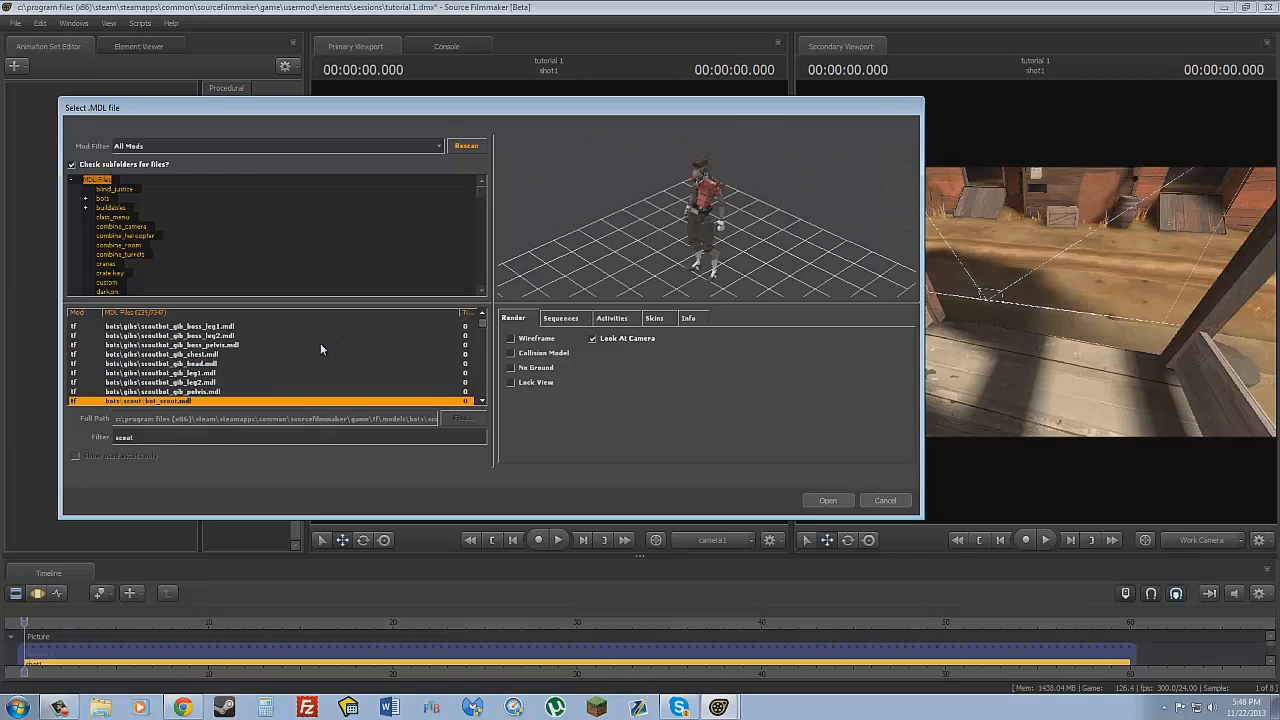
key(Down)
key(Down)
key(Down)
key(Down)
key(Down)
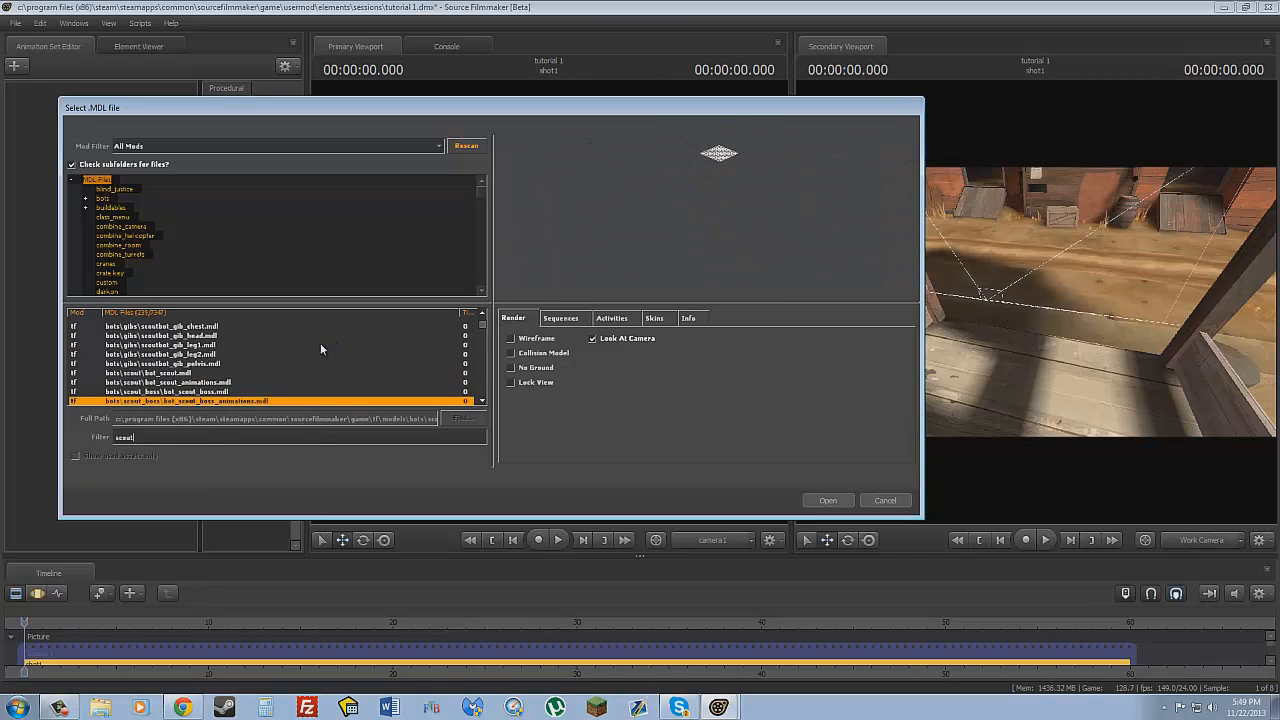
key(Down)
key(Down)
key(Down)
key(Down)
key(Down)
key(Down)
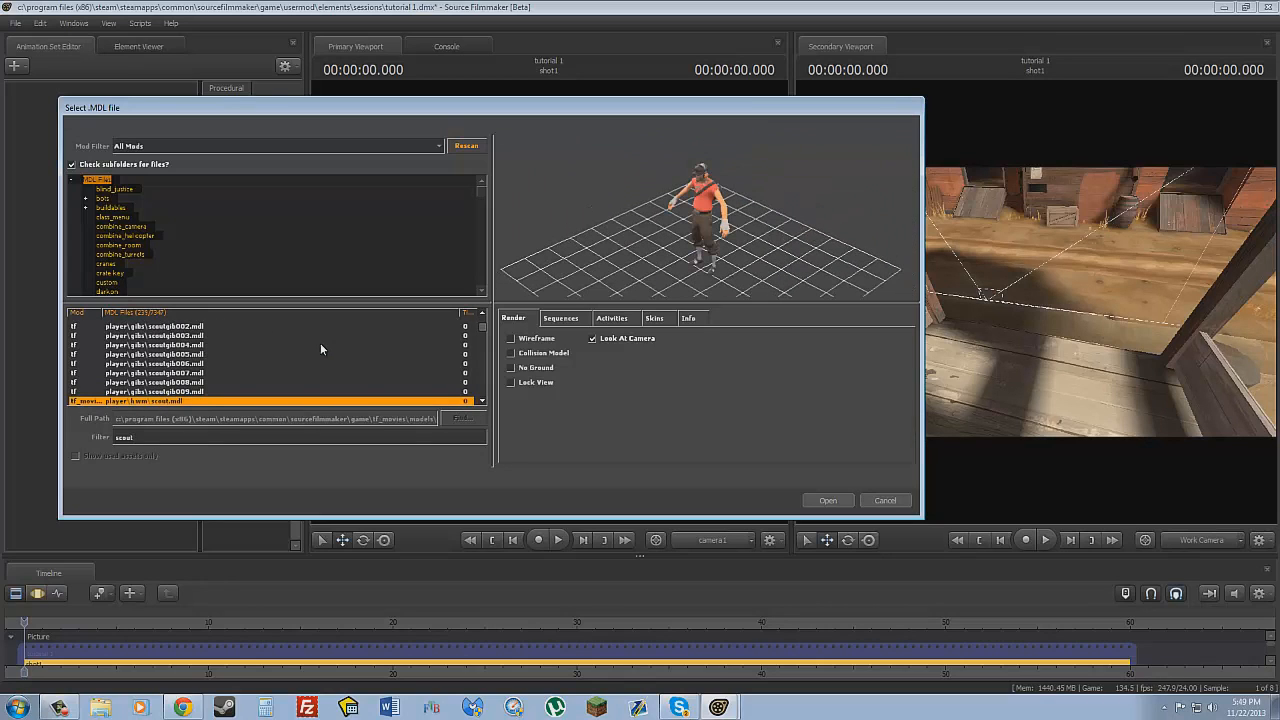
key(Down)
key(Up)
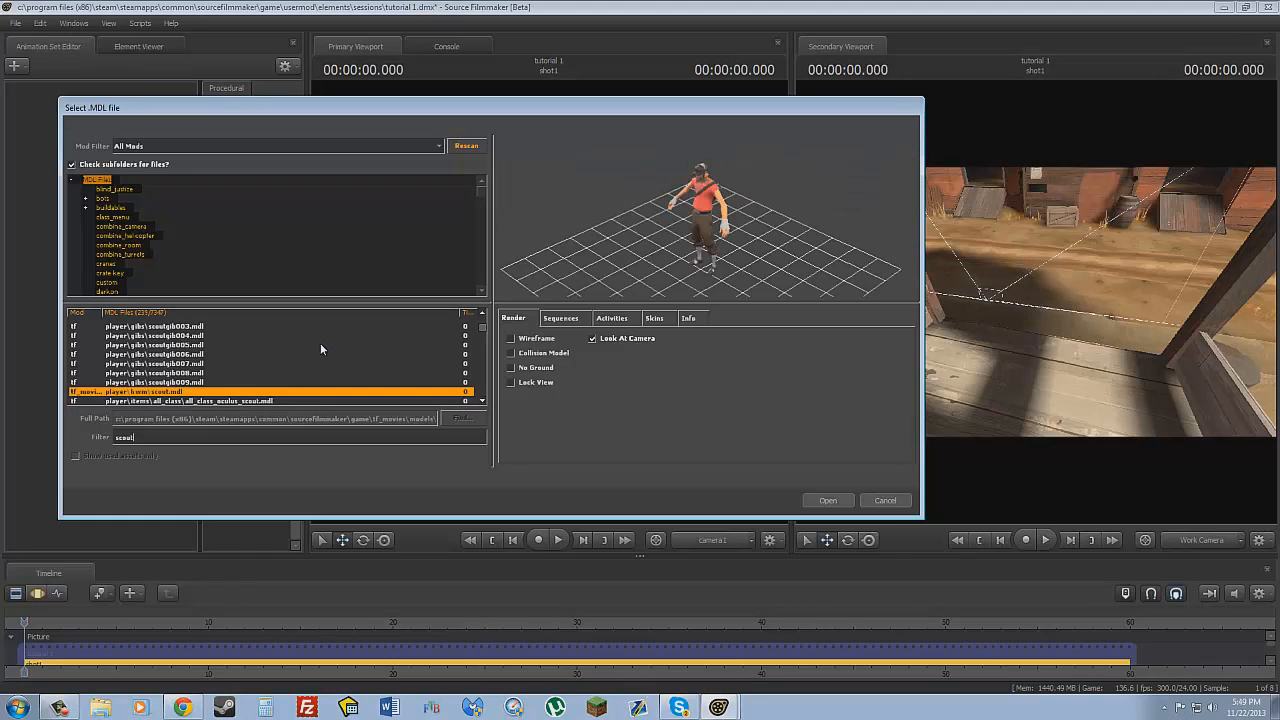
scroll(318, 349, up, 1)
scroll(155, 372, down, 1)
click(810, 502)
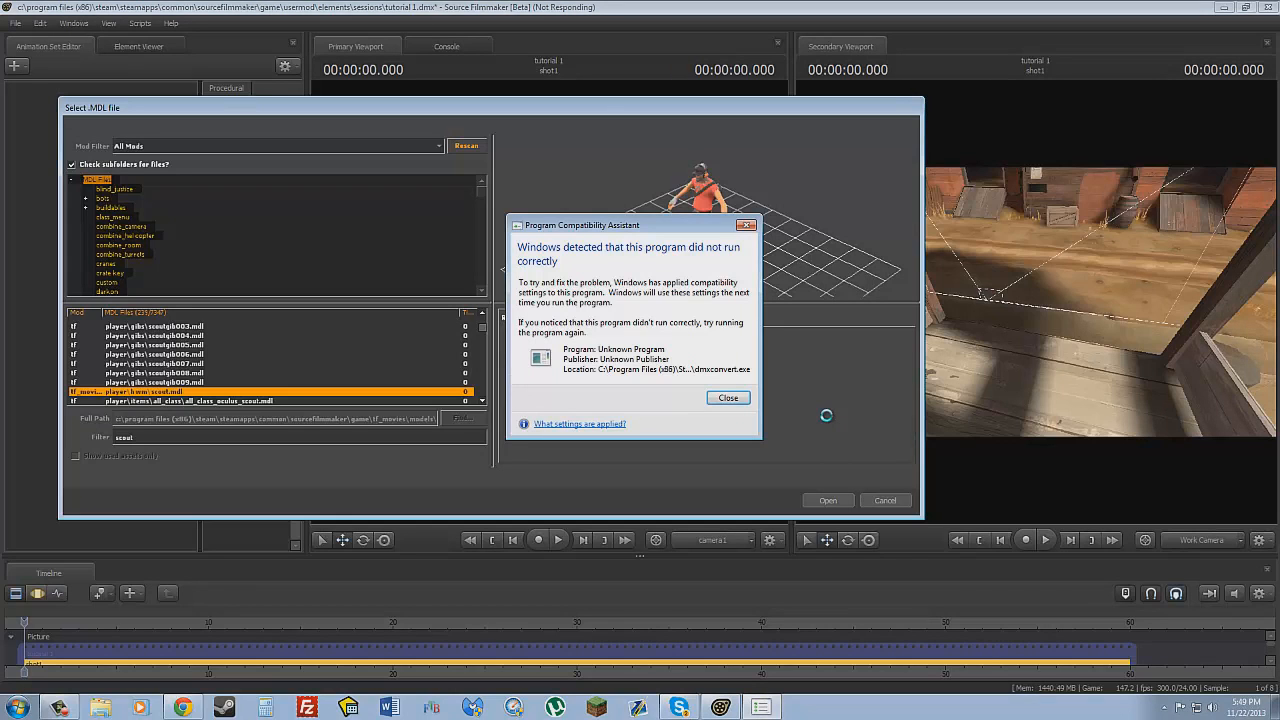
click(738, 397)
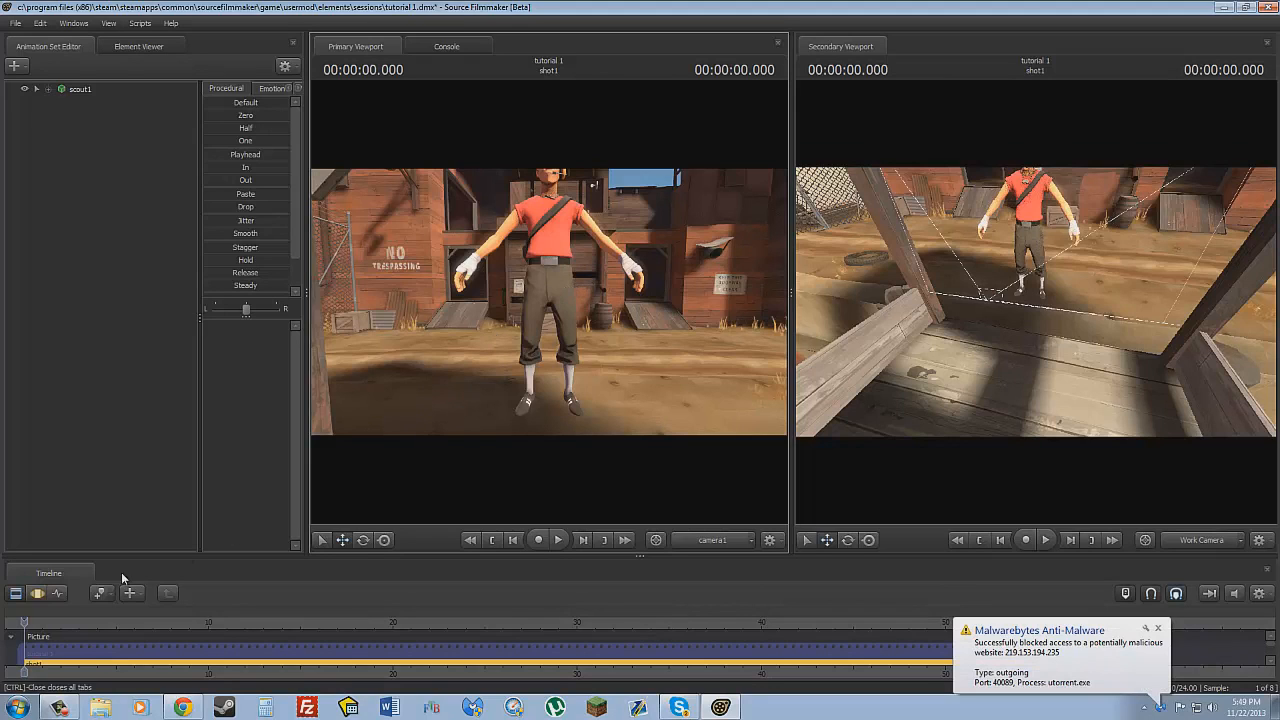
Switch the timeline to the Motion Editor and move camera1 back until the Scout's whole body is in frame
click(38, 593)
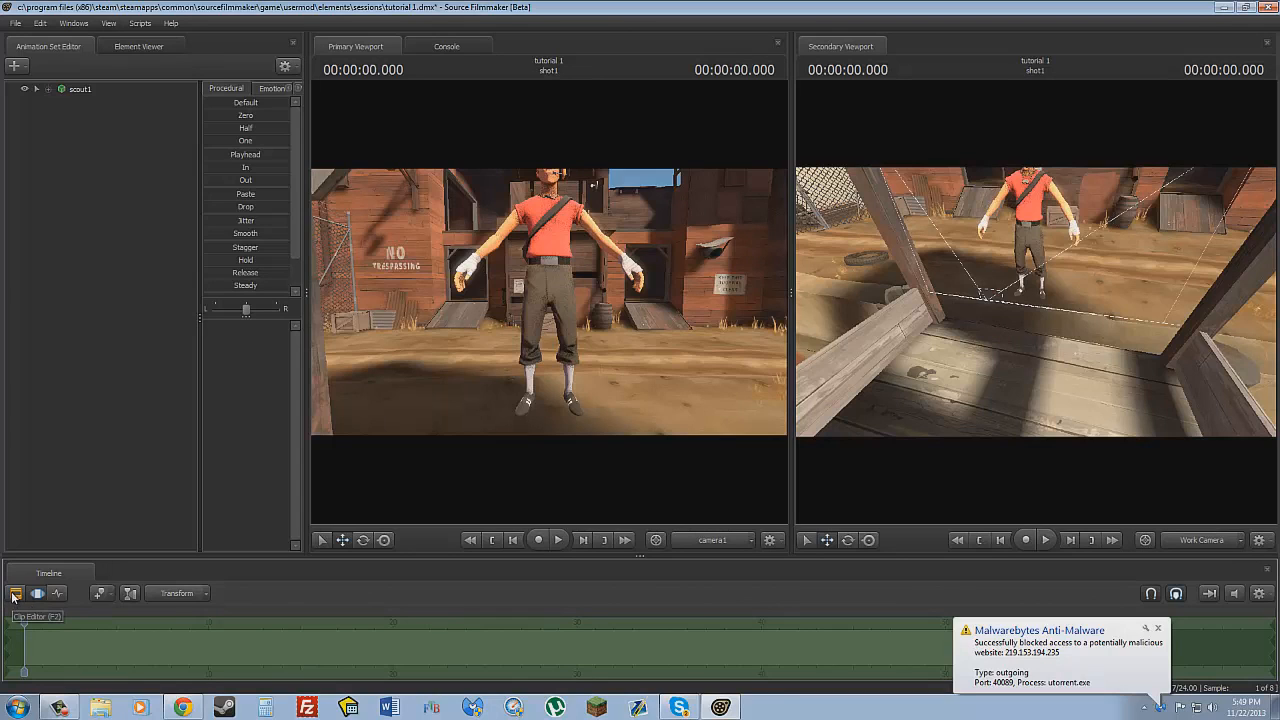
click(15, 594)
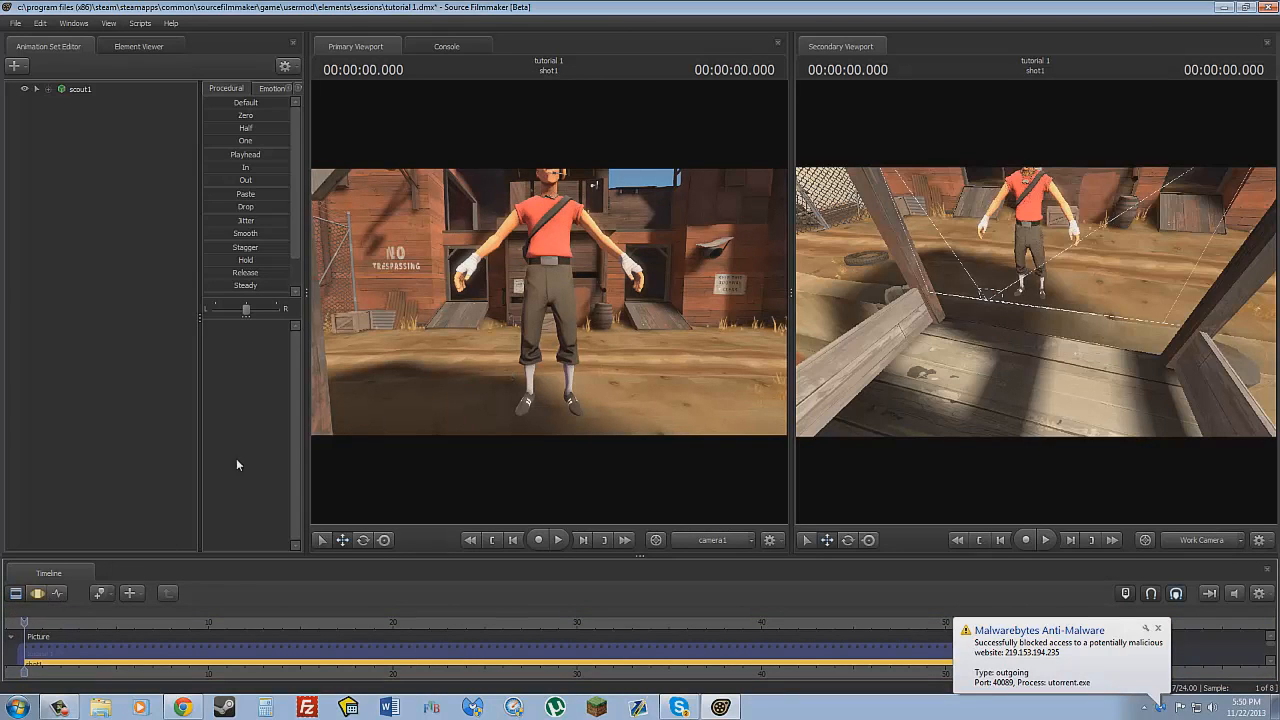
click(42, 596)
mouse_move(480, 300)
mouse_down()
mouse_move(481, 250)
mouse_move(508, 322)
mouse_move(490, 308)
mouse_move(502, 300)
mouse_up()
key(s)
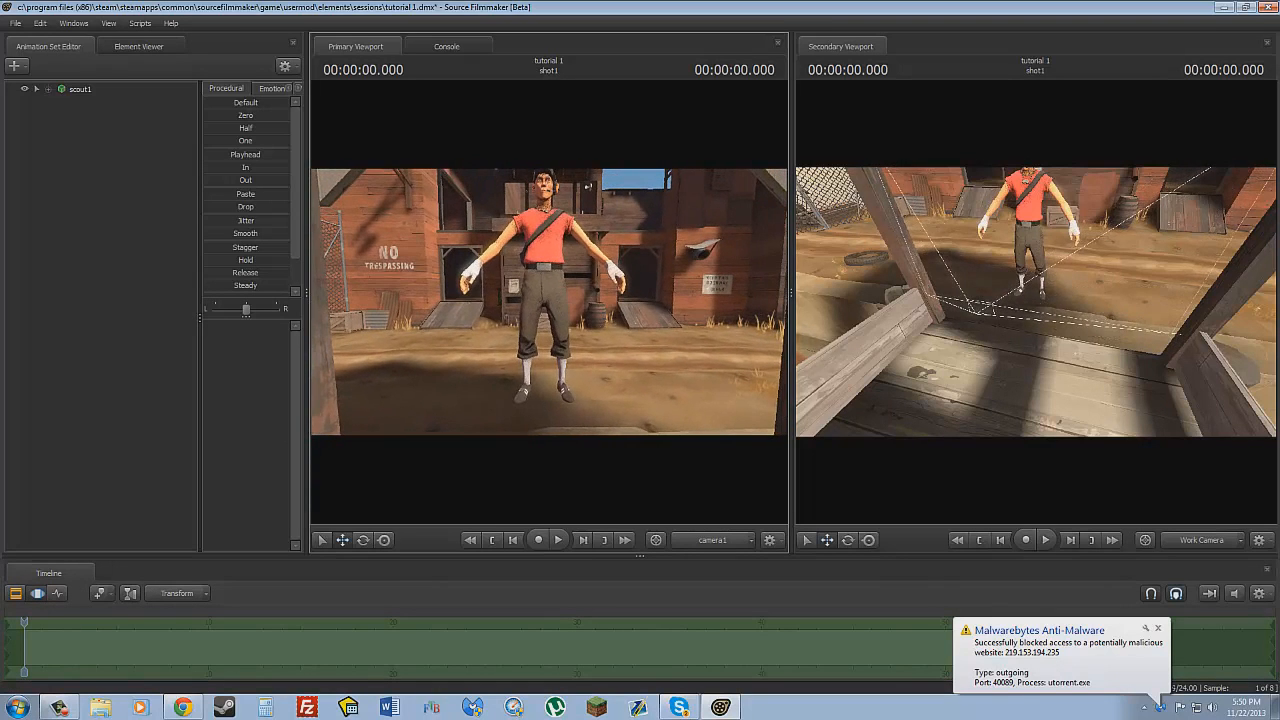
Try moving the Scout's left upper arm bone, bip_upperArm_L, and undo the change
key(ctrl)
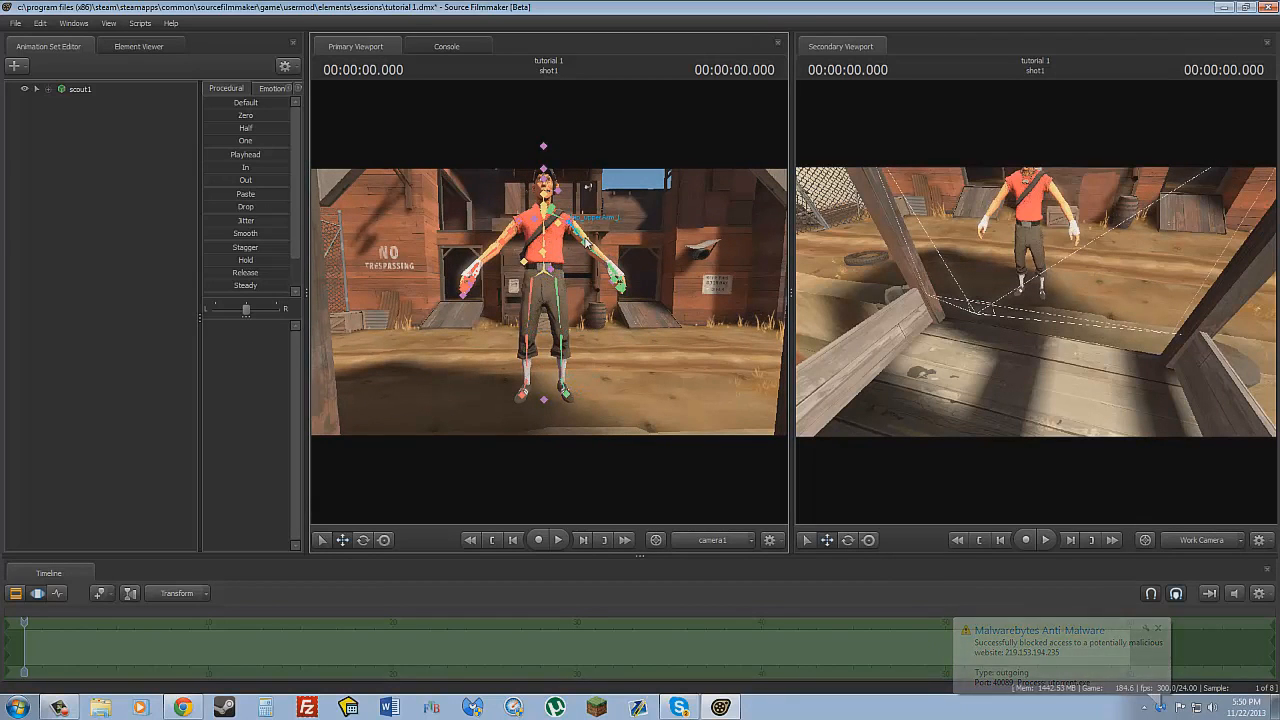
click(582, 240)
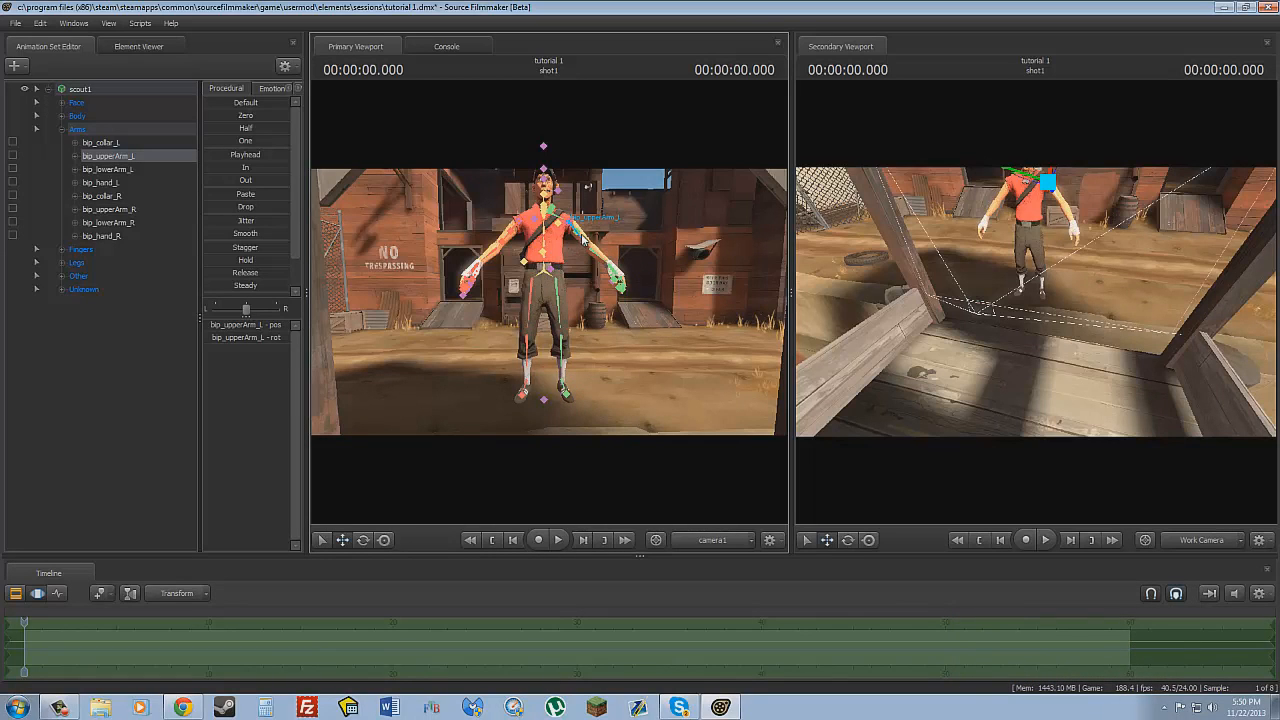
key(e)
drag(570, 222, 1113, 160)
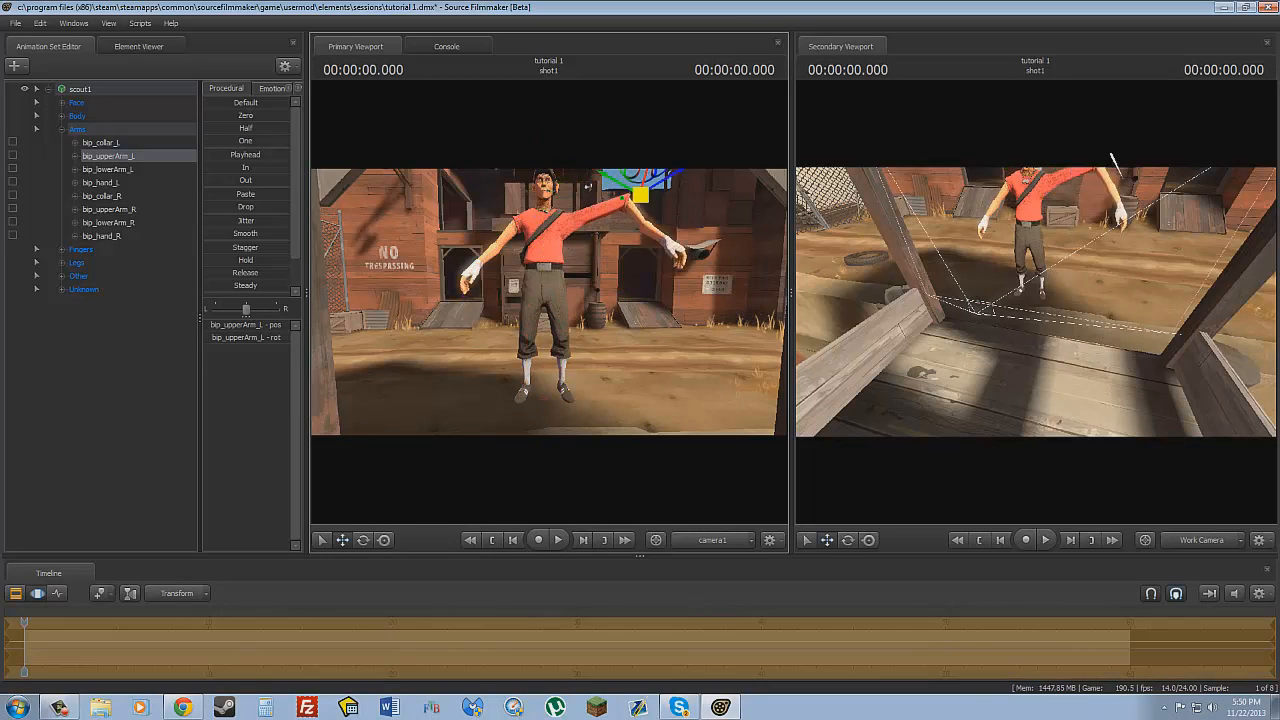
drag(641, 195, 605, 245)
key(ctrl+z)
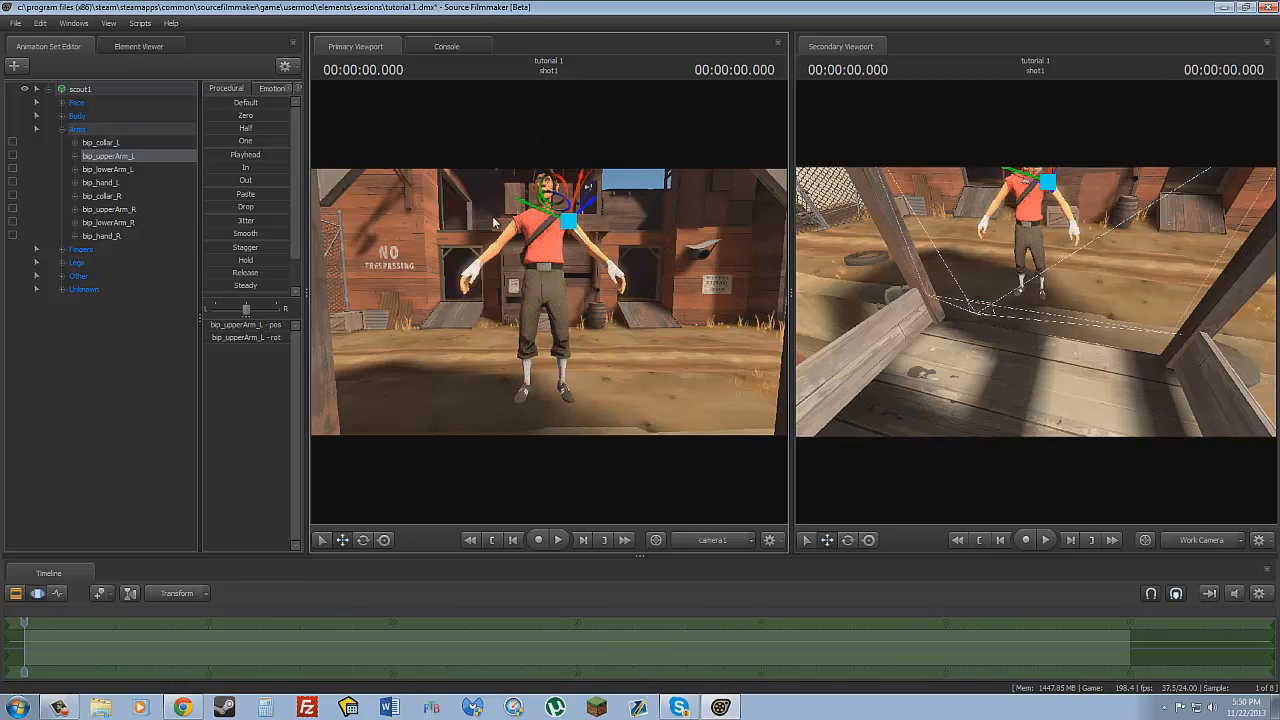
Select the Scout's rootTransform in the primary viewport and shift the whole model freely within camera1's view
click(20, 595)
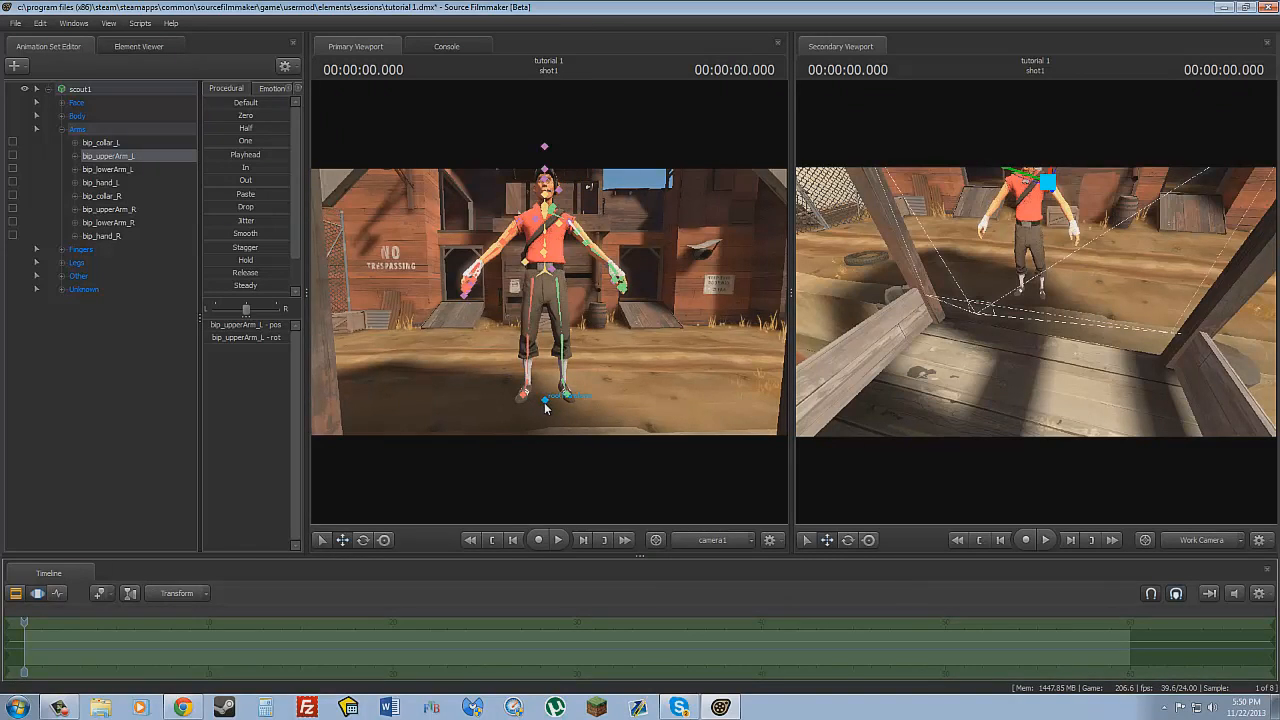
click(545, 402)
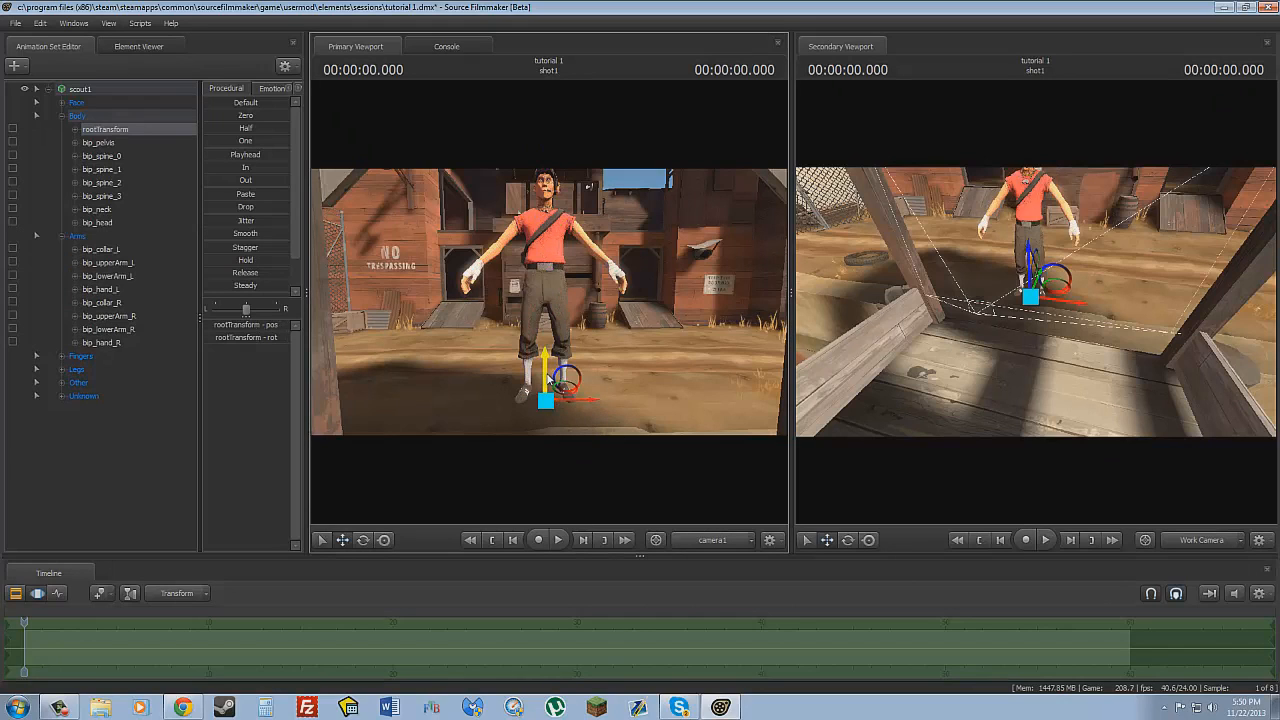
key(ctrl)
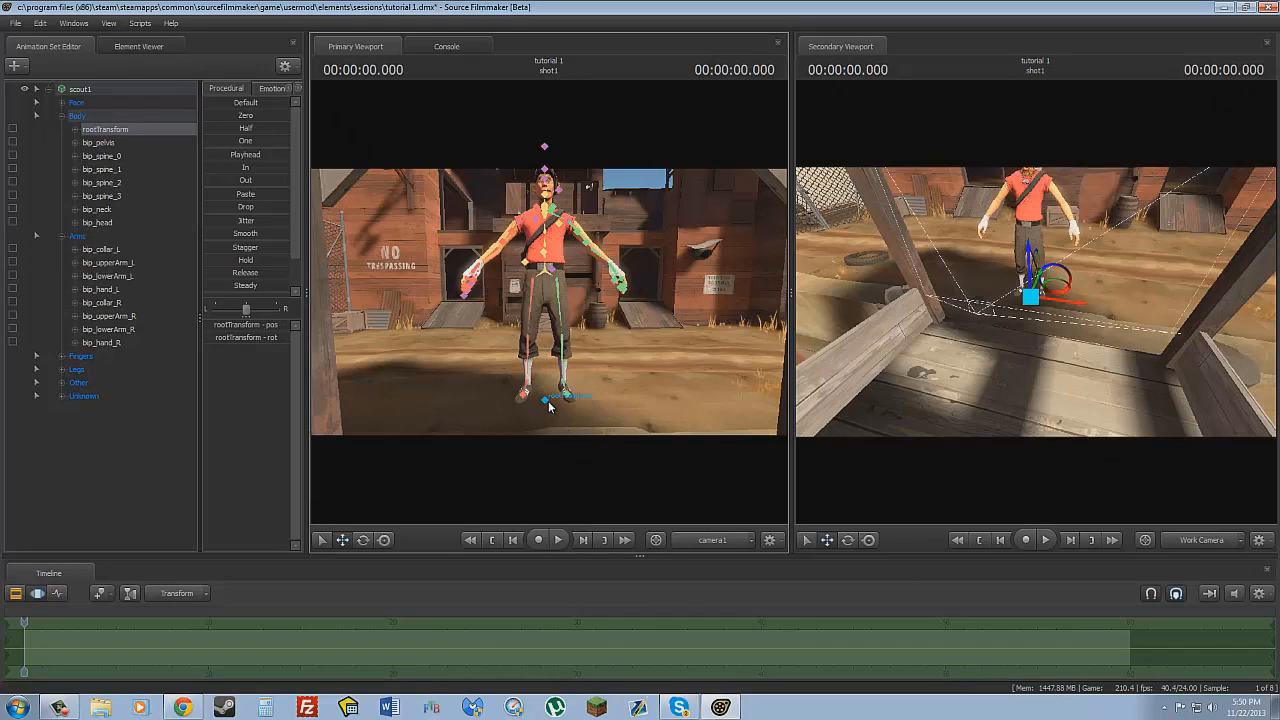
mouse_move(546, 400)
mouse_down()
mouse_move(543, 366)
mouse_move(556, 389)
mouse_move(591, 391)
mouse_move(491, 400)
mouse_move(526, 420)
mouse_move(575, 358)
mouse_move(534, 386)
mouse_up()
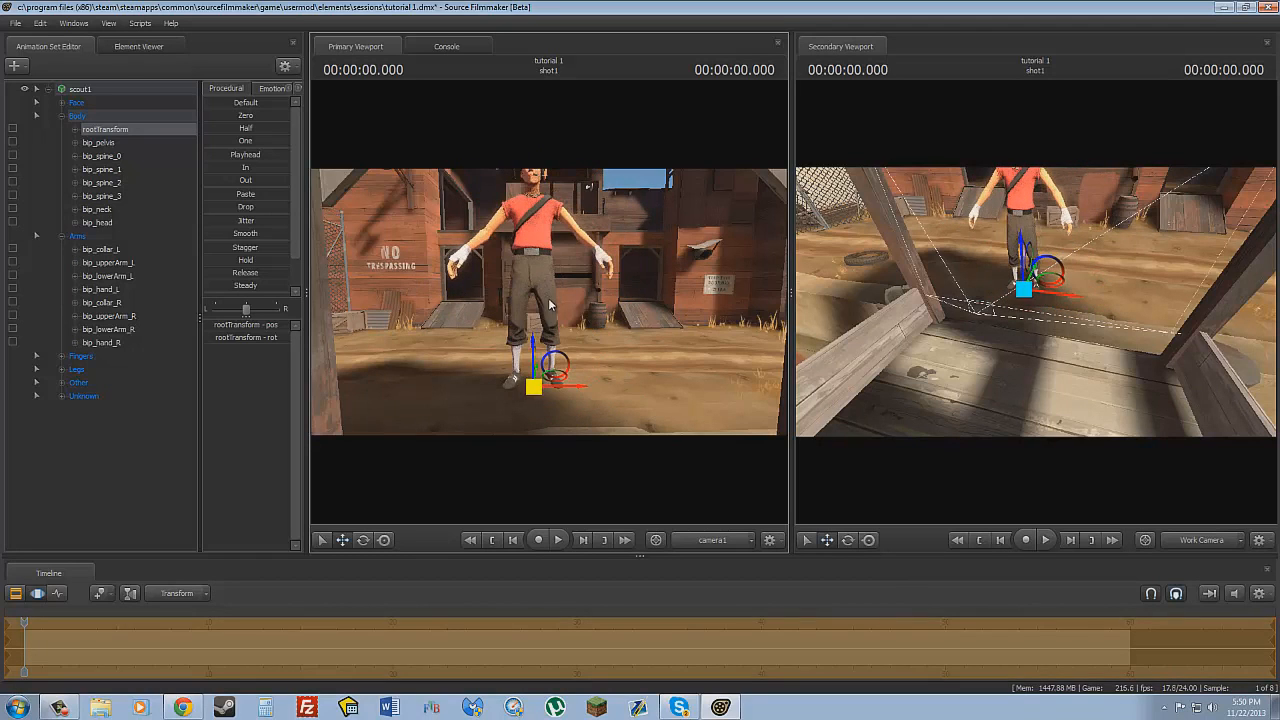
Lower the Scout by its rootTransform and move it away from camera1 along the ground, using the work camera for a side view
drag(1003, 326, 1023, 289)
drag(528, 355, 536, 505)
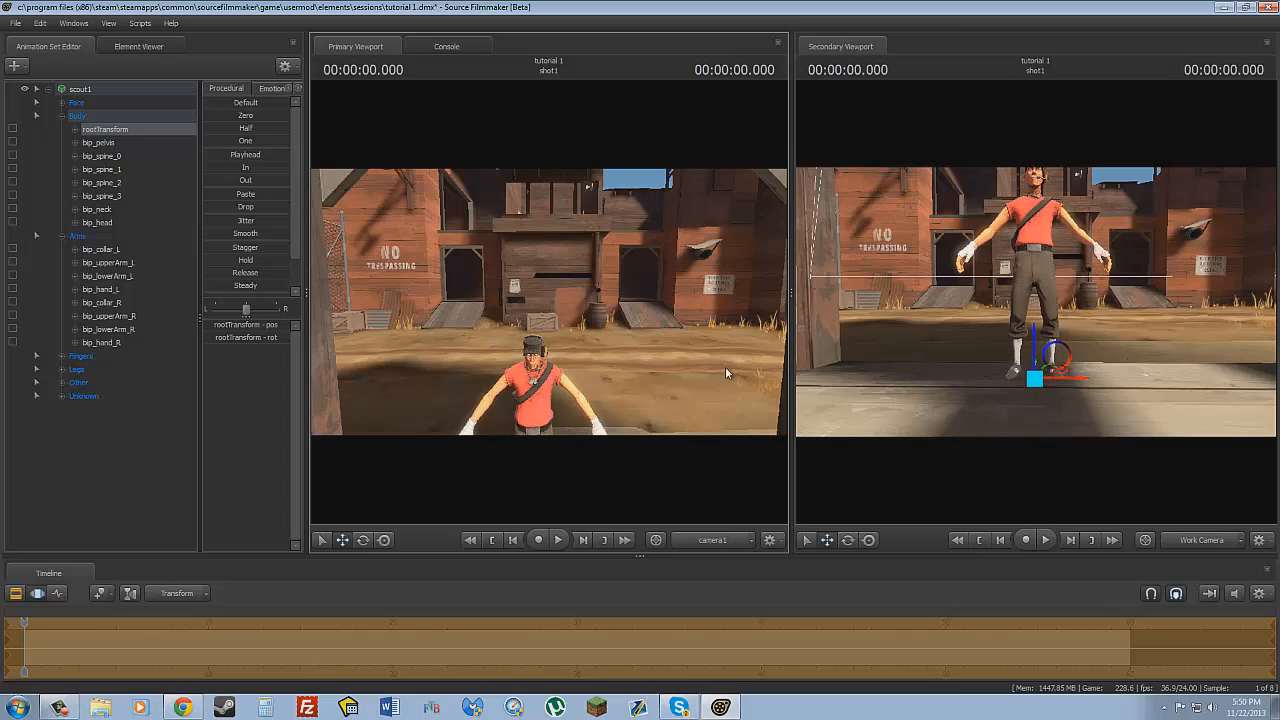
drag(929, 297, 876, 334)
drag(1000, 340, 1146, 325)
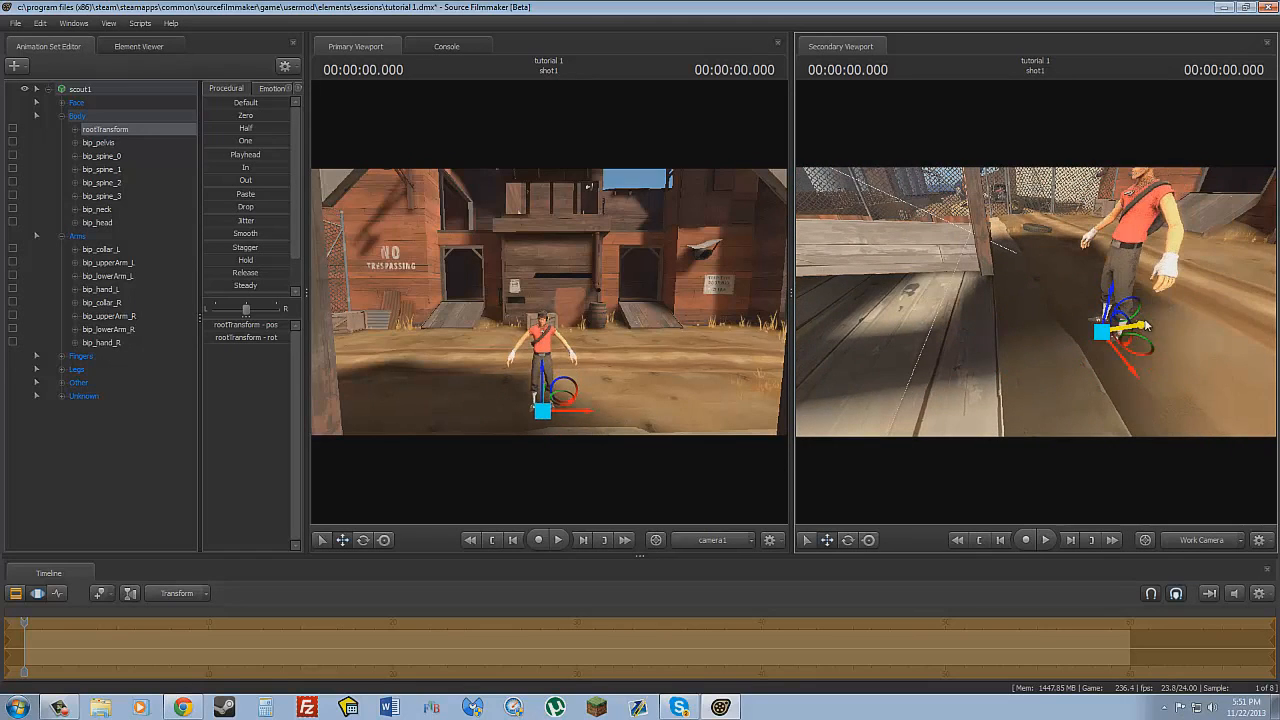
Move camera1 forward toward the Scout until he is framed from the chest up in front of the building
mouse_move(600, 302)
mouse_down()
mouse_move(600, 355)
mouse_move(600, 280)
mouse_move(600, 375)
mouse_move(600, 312)
mouse_up()
key(w)
key(w)
key(w)
key(w)
key(s)
Select the Scout's prp_hat bone in the work camera view and move the hat off his head, out of camera1's frame
drag(855, 322, 858, 302)
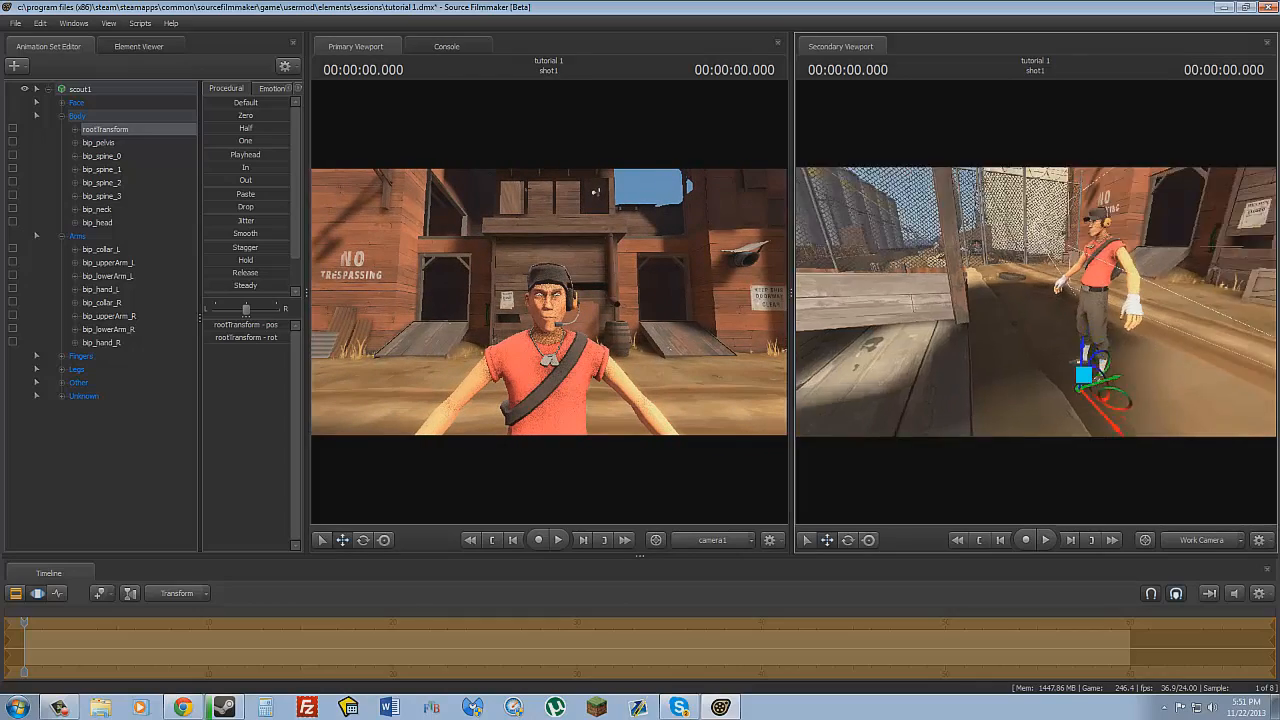
key(w)
drag(1036, 302, 1028, 272)
key(a)
ctrl+click(1097, 311)
key(w)
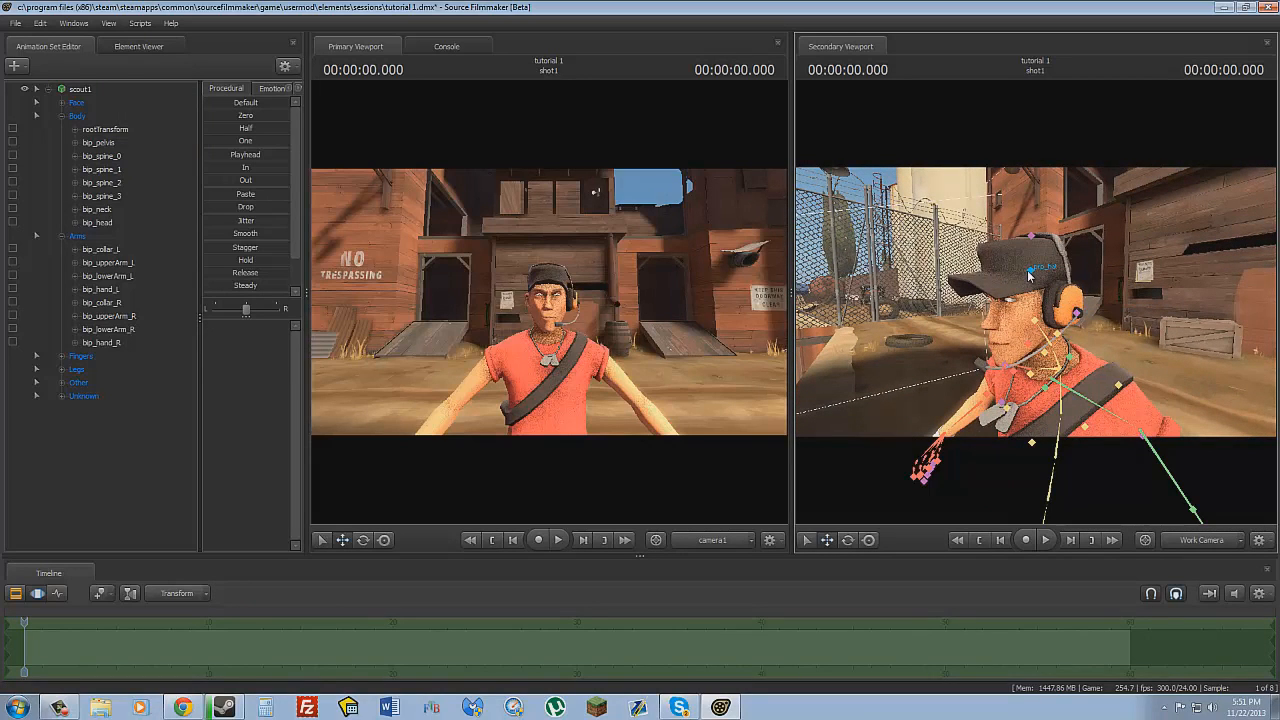
click(1029, 275)
drag(1029, 275, 1267, 255)
key(d)
key(s)
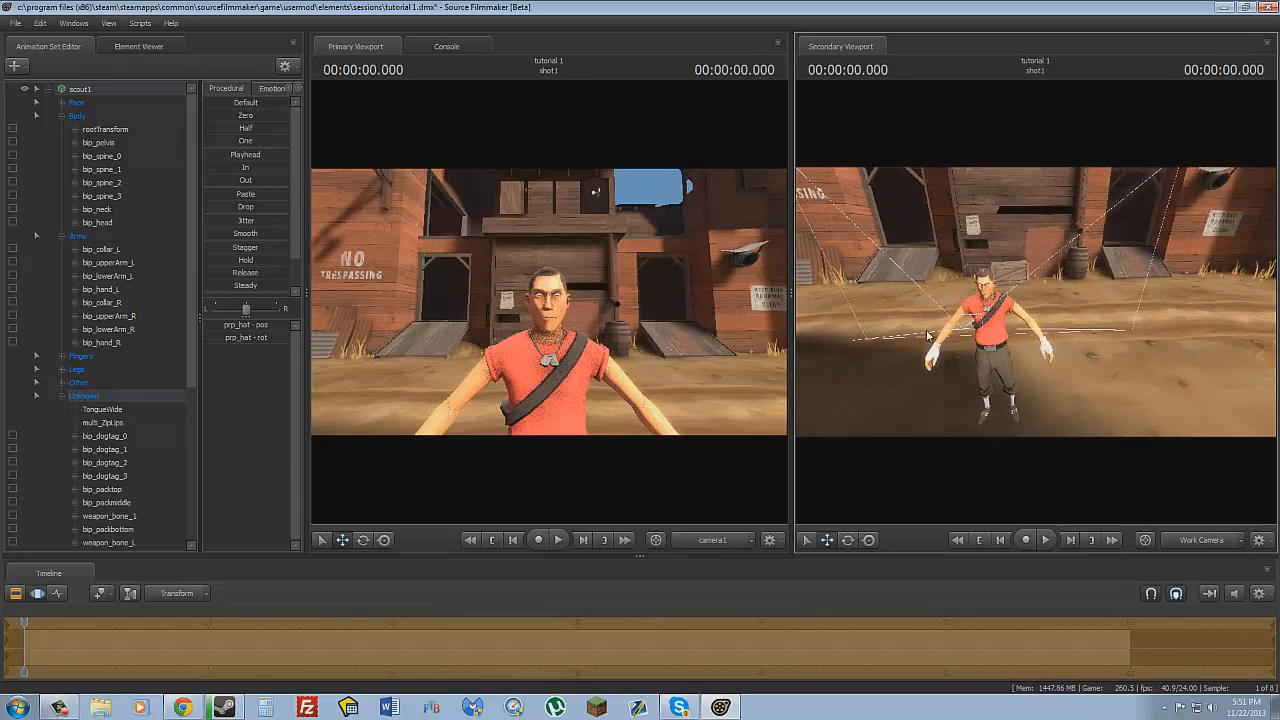
key(w)
drag(928, 336, 1036, 302)
drag(1136, 274, 1266, 240)
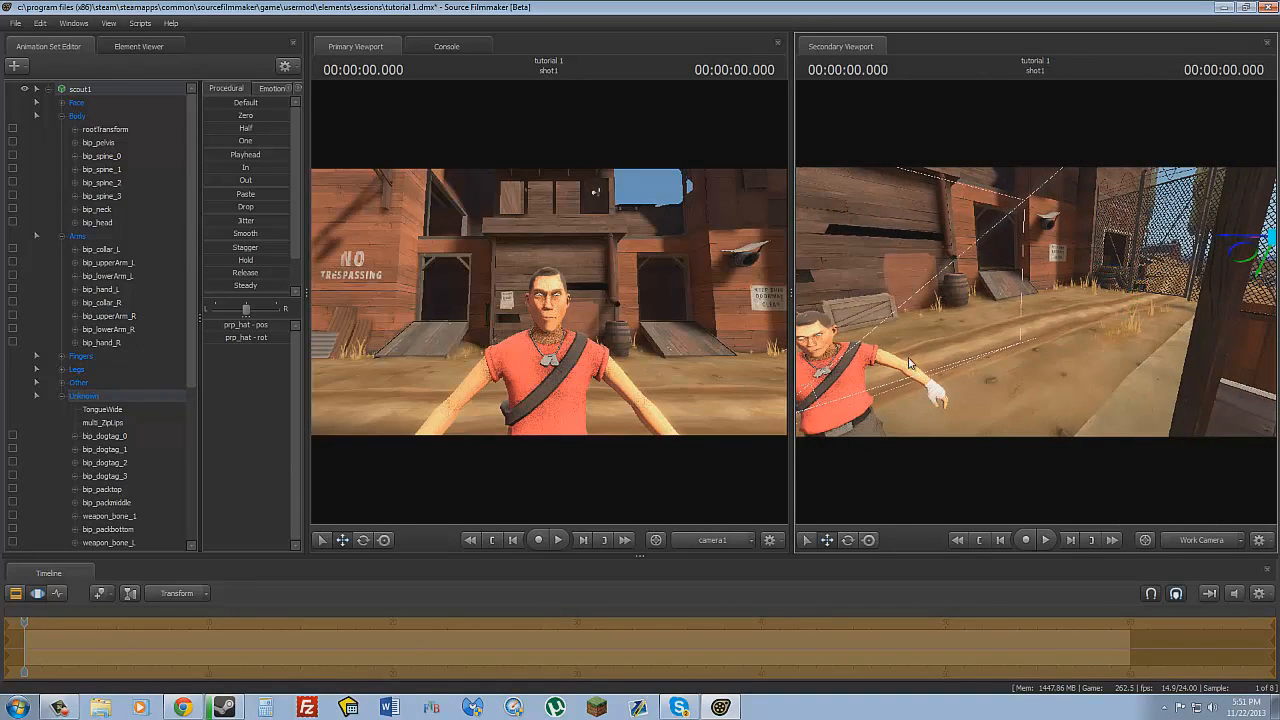
Collapse scout1, start creating an animation set for a new model, and filter the model list by \scout\
drag(909, 363, 858, 342)
key(w)
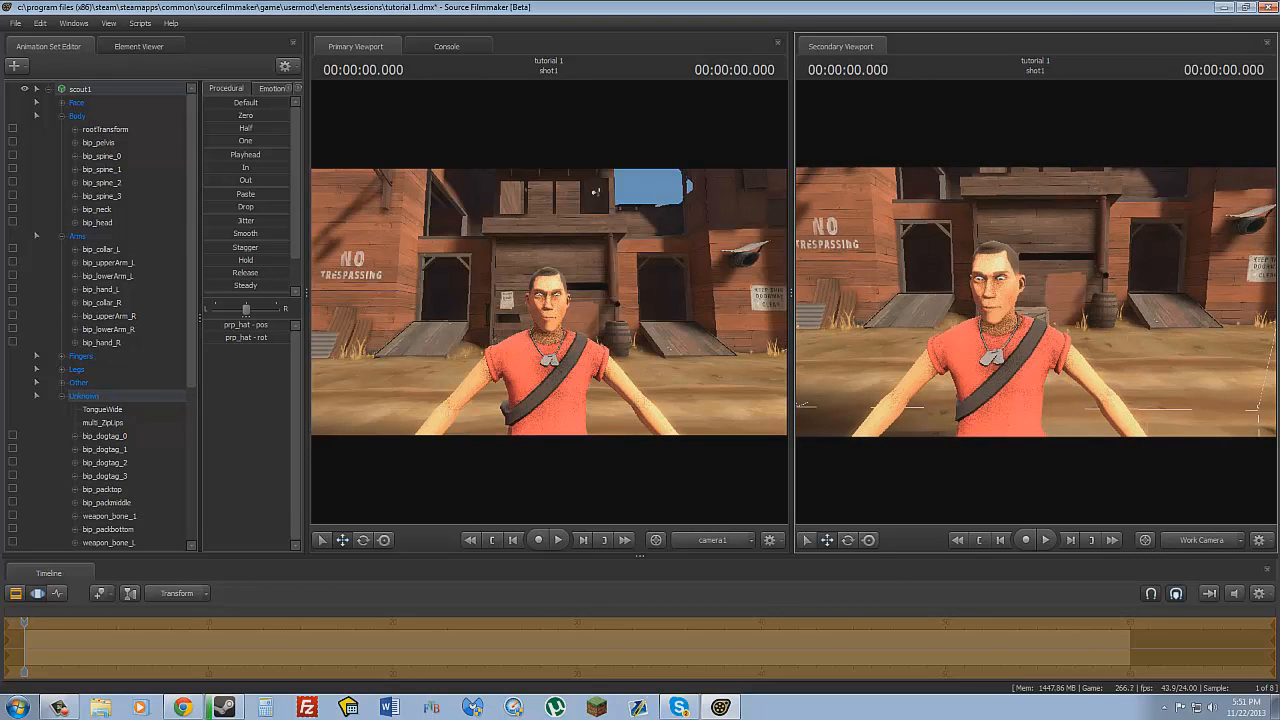
drag(1010, 330, 975, 319)
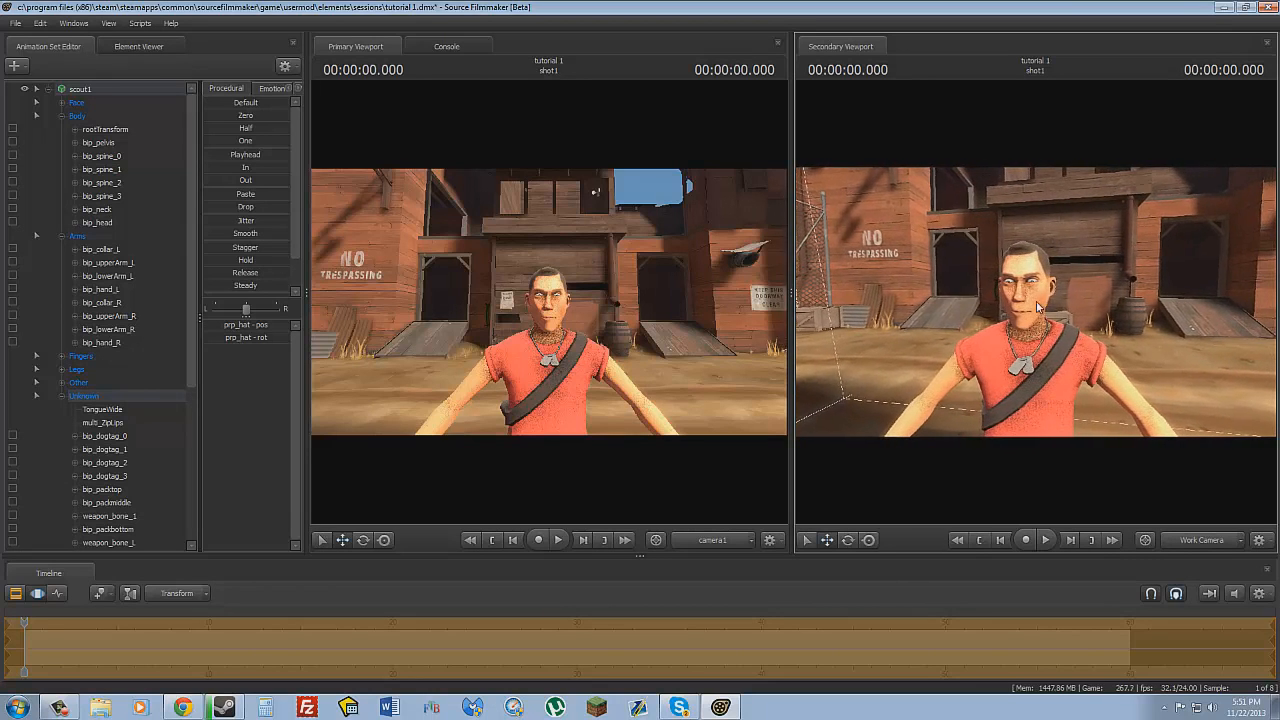
click(48, 90)
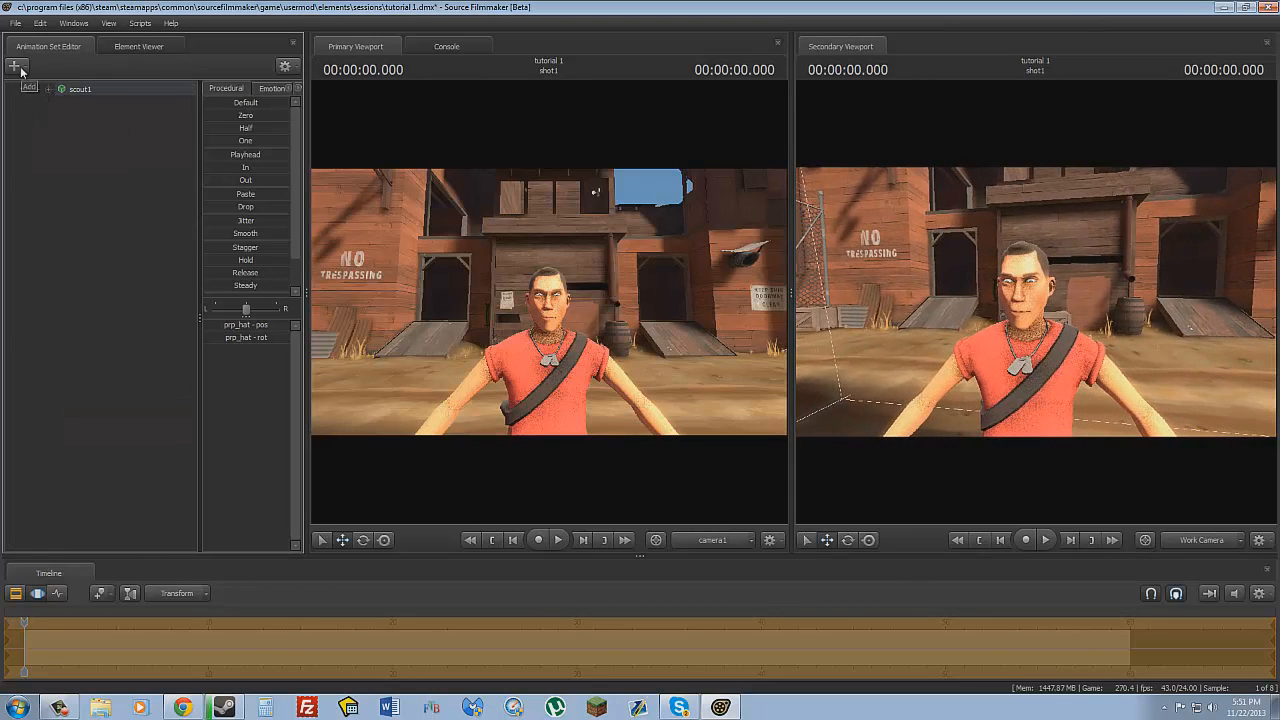
click(20, 69)
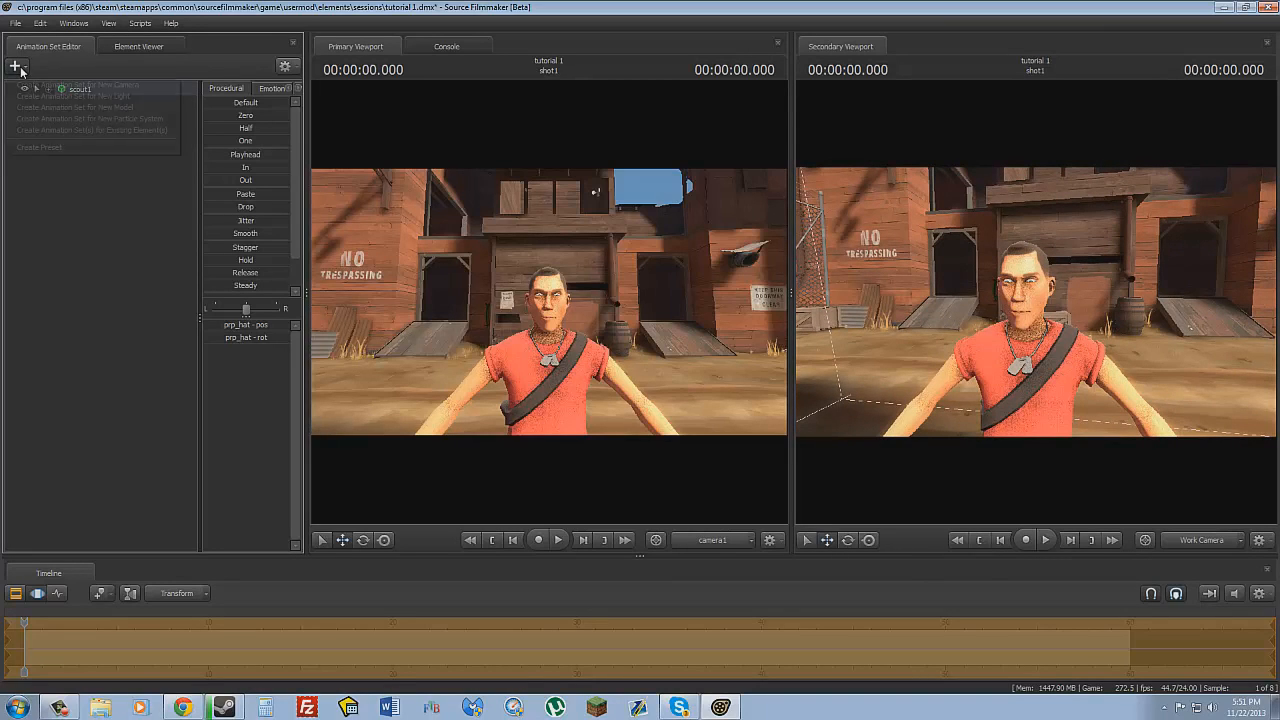
click(85, 109)
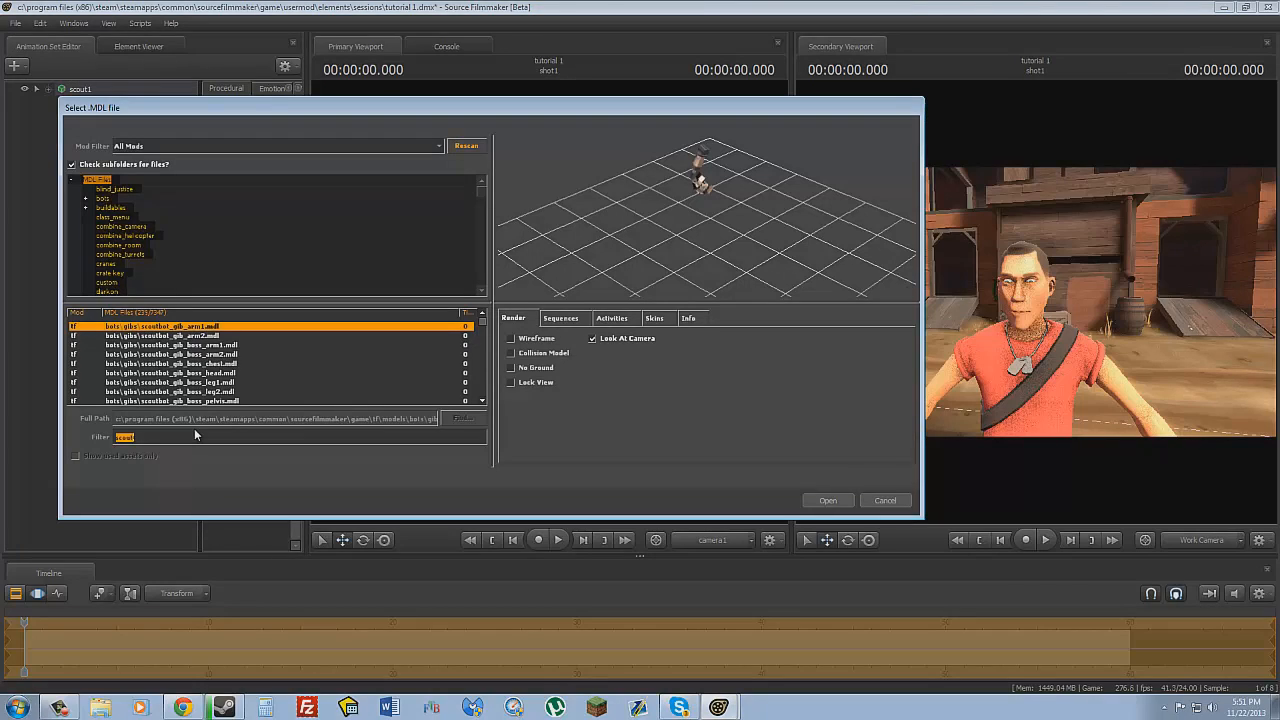
key(BackSpace)
text(\)
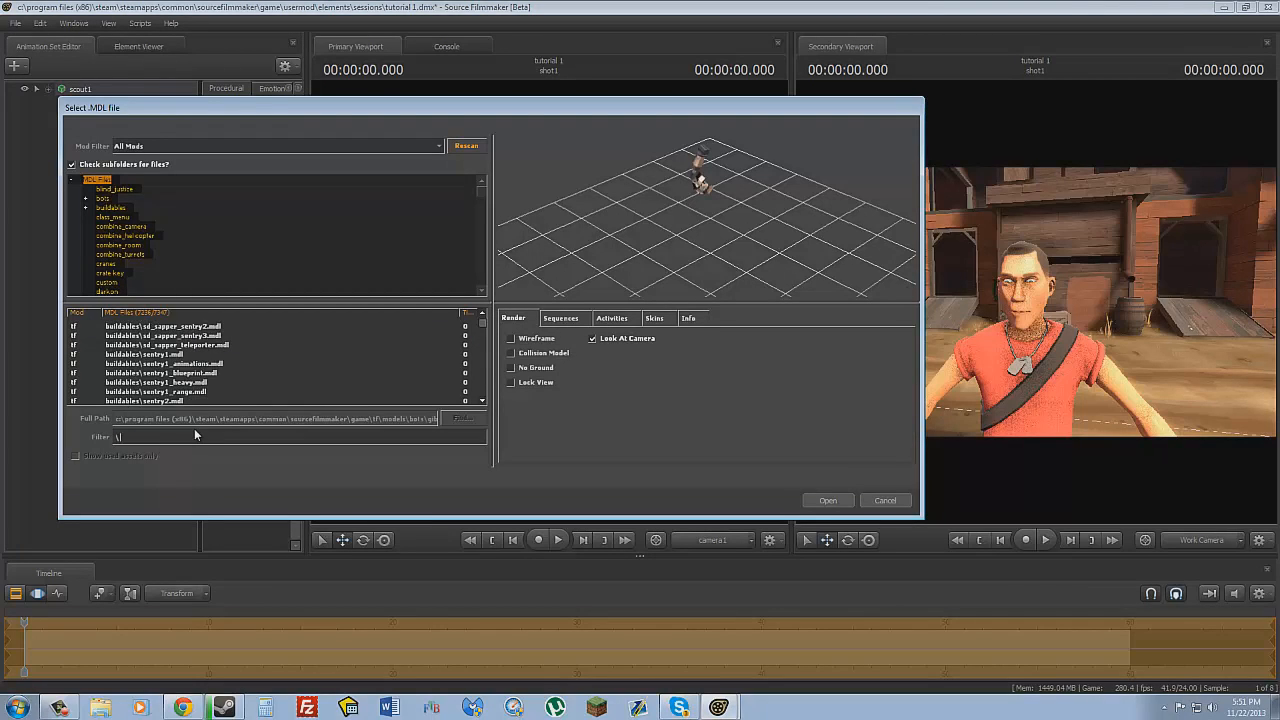
text(scout\)
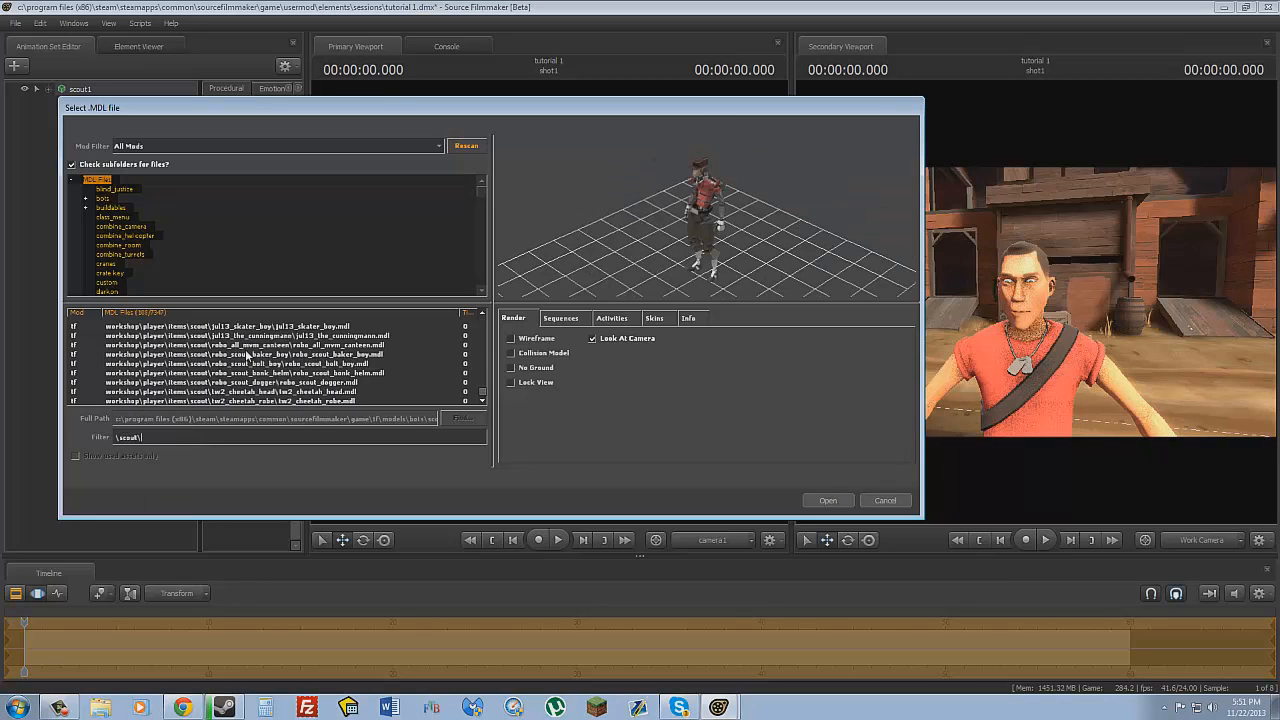
Look through the previews of the Scout's item models in the filtered list
scroll(251, 344, up, 20)
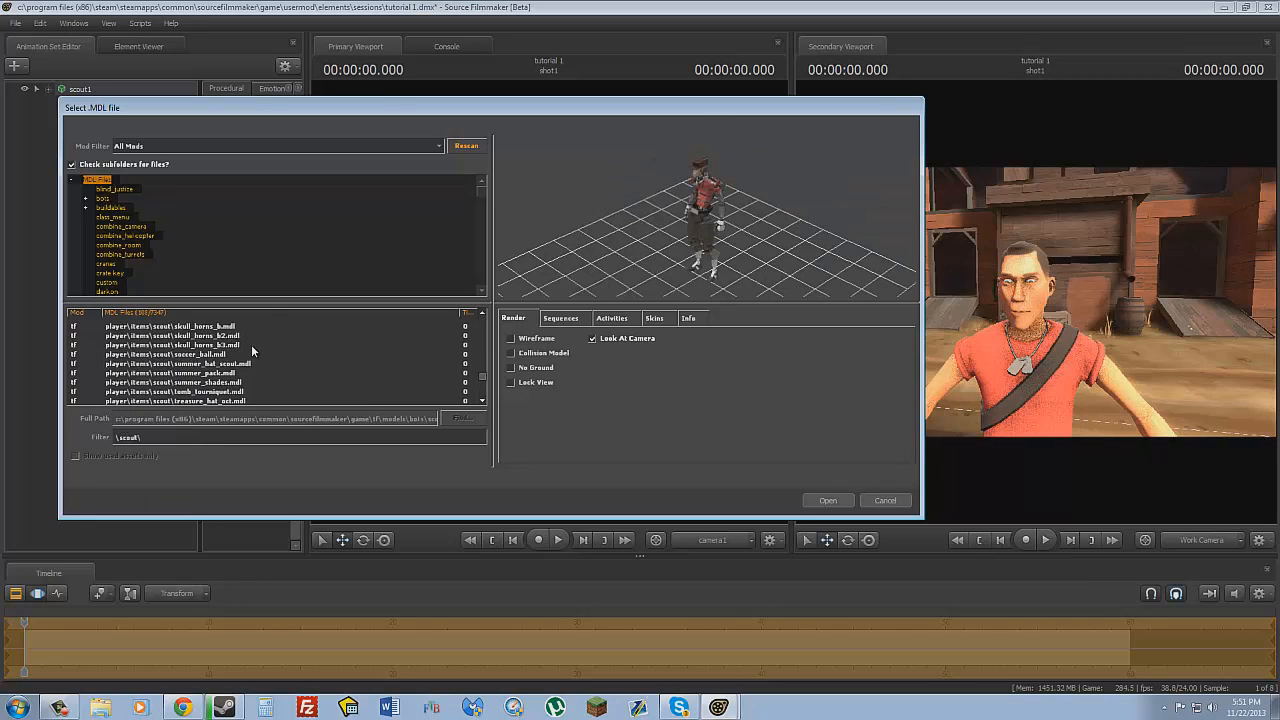
scroll(270, 322, up, 2)
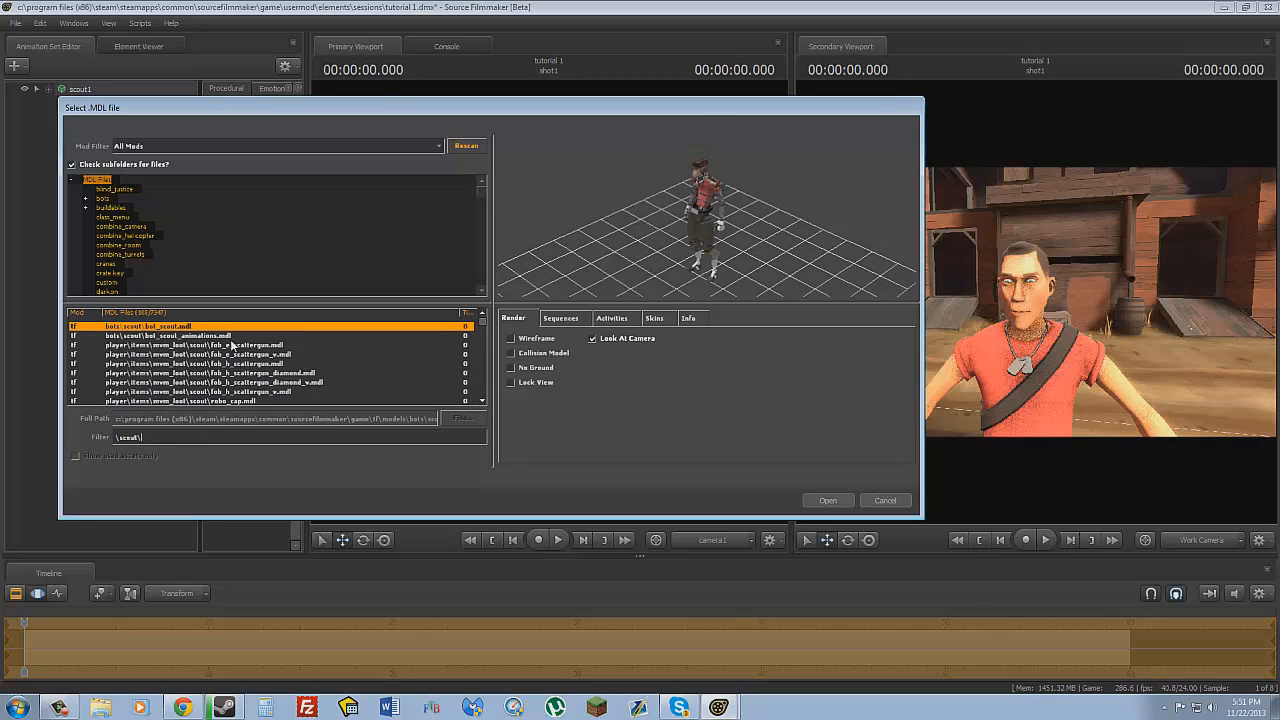
click(243, 354)
key(Down)
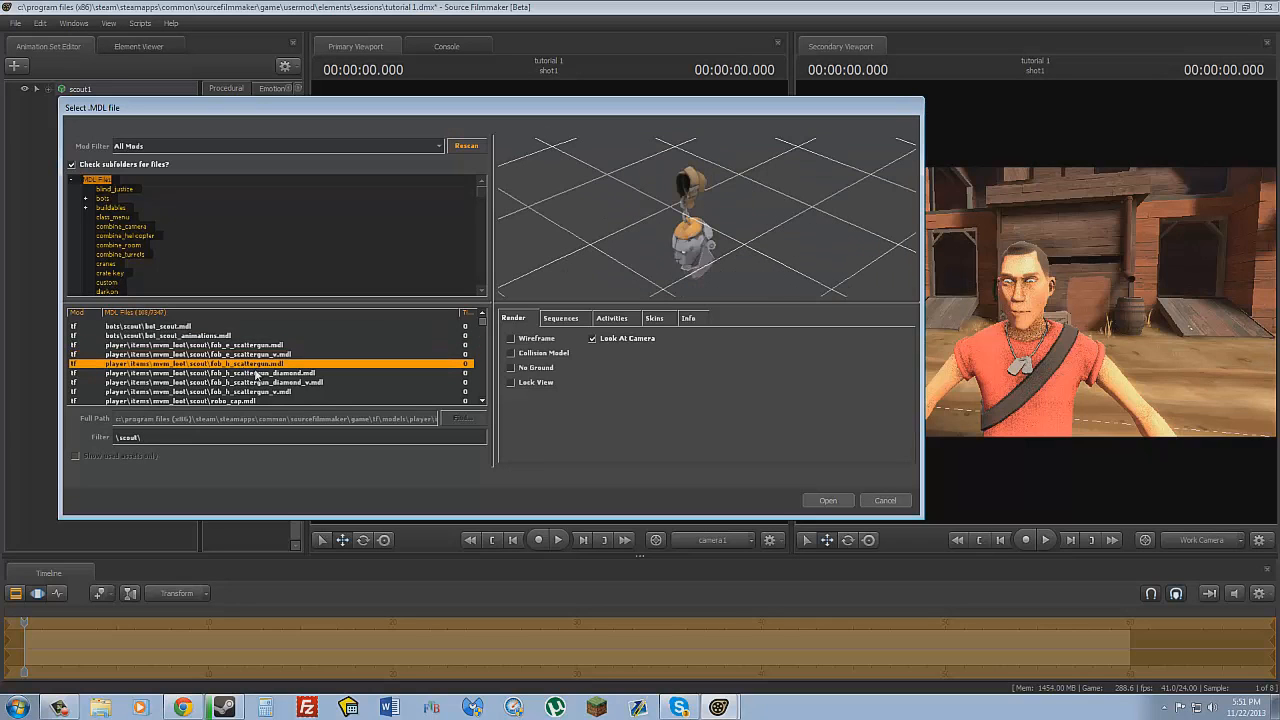
key(Up)
key(Up)
key(Up)
key(Down)
key(Down)
key(Down)
key(Down)
key(Down)
key(Down)
key(Down)
key(Down)
key(Down)
key(Down)
key(Down)
key(Down)
key(Down)
key(Down)
key(Down)
key(Down)
key(Down)
key(Down)
key(Down)
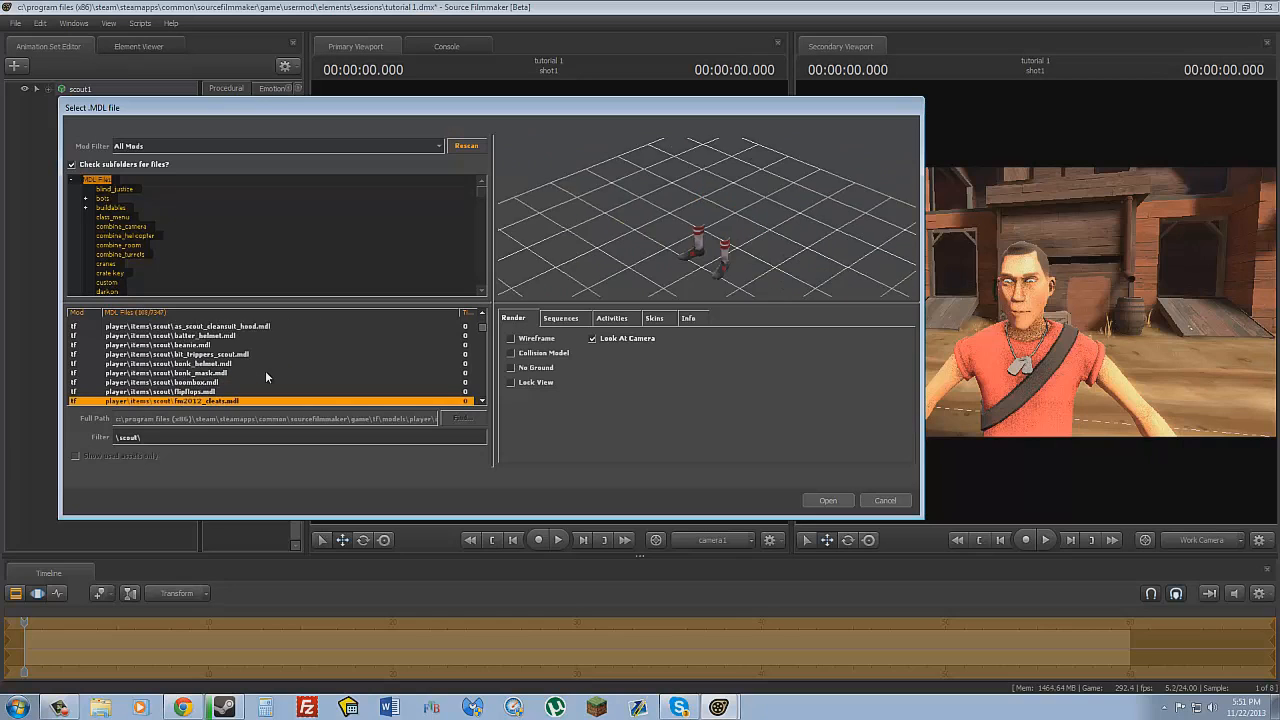
key(Up)
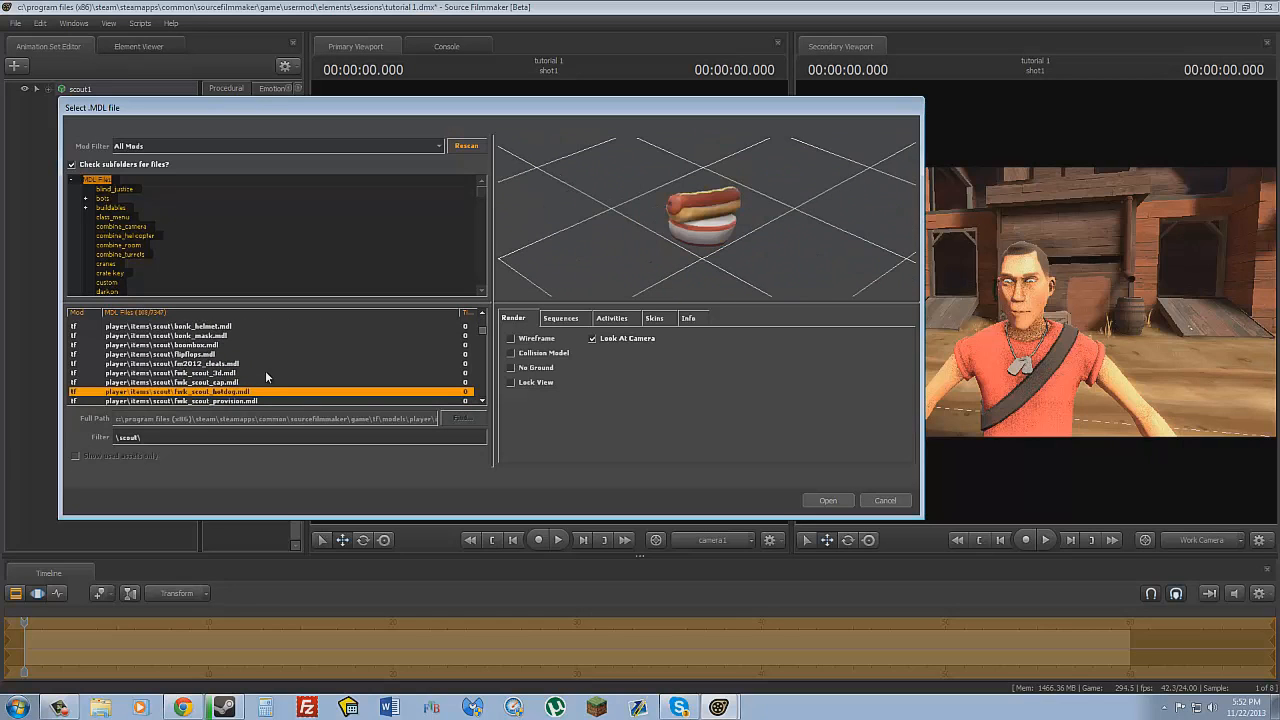
Add the model player\items\scout\bonk_mask.mdl to the scene as a new animation set
key(Up)
key(Up)
key(Up)
key(Up)
key(Up)
key(Up)
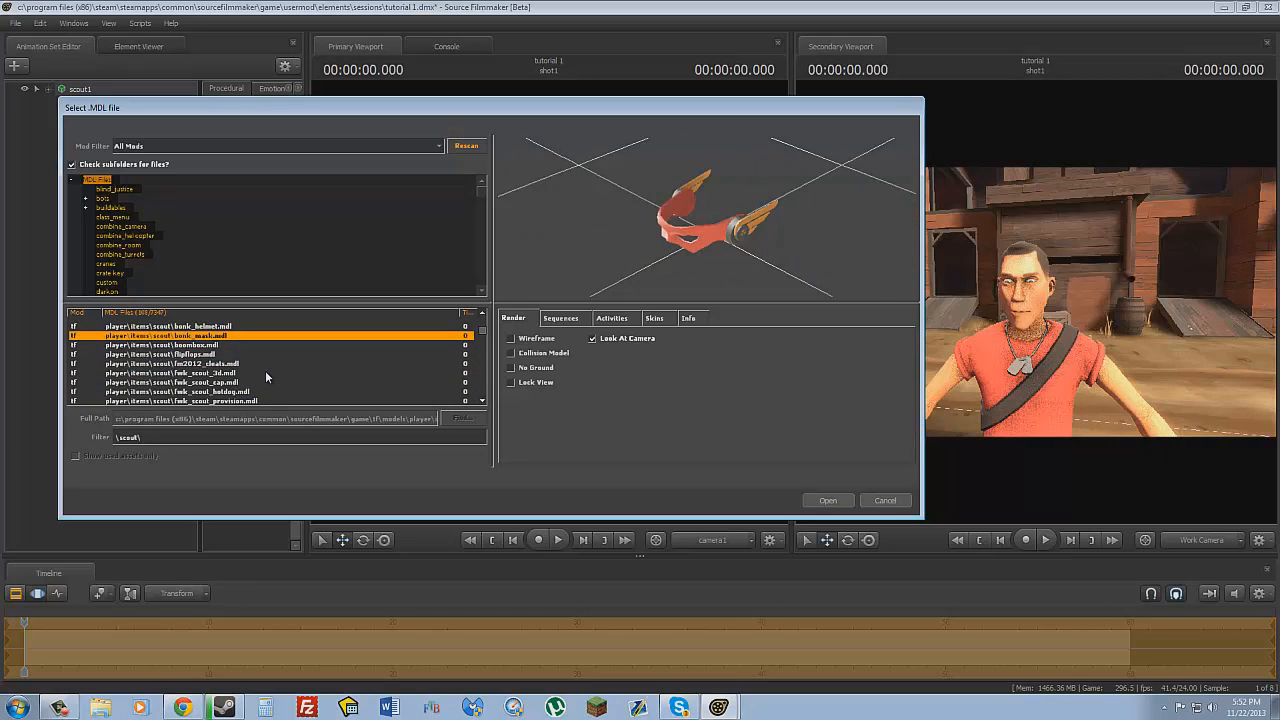
key(Up)
key(Down)
double_click(205, 336)
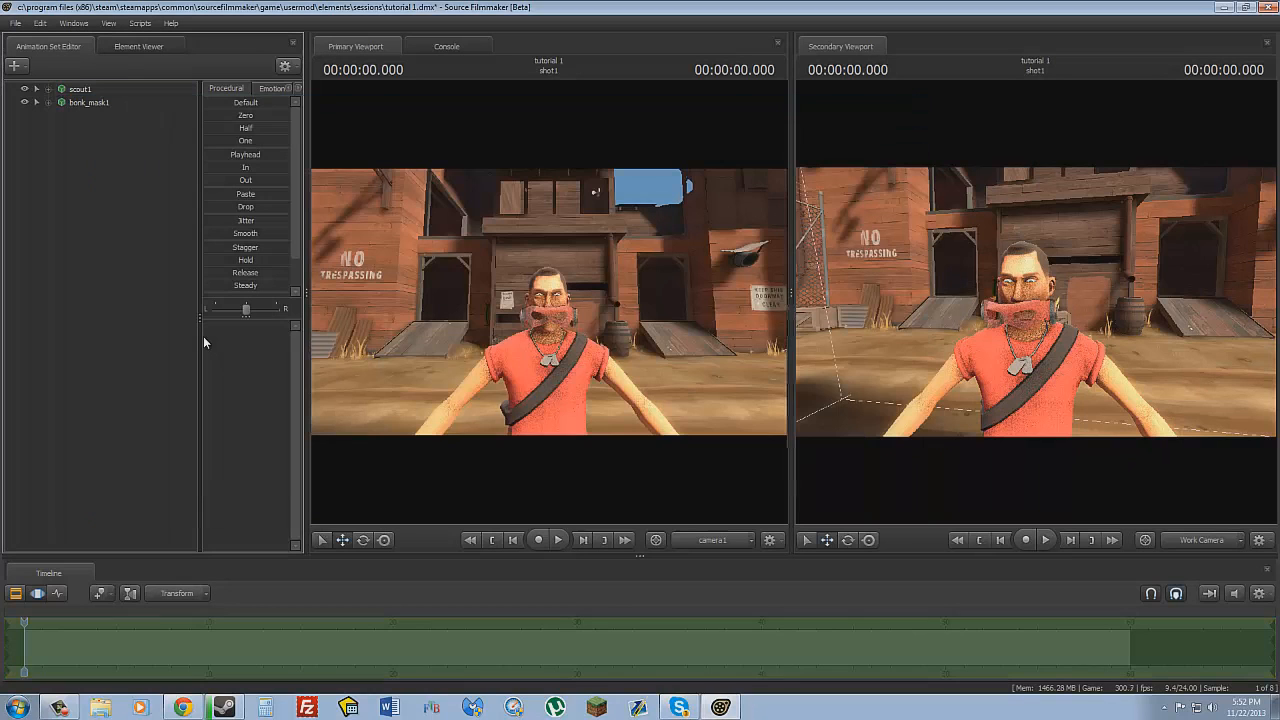
View the mask from the side and expand the Body groups of bonk_mask1 and scout1 to list their bip_head bones
key(d)
drag(930, 300, 1037, 308)
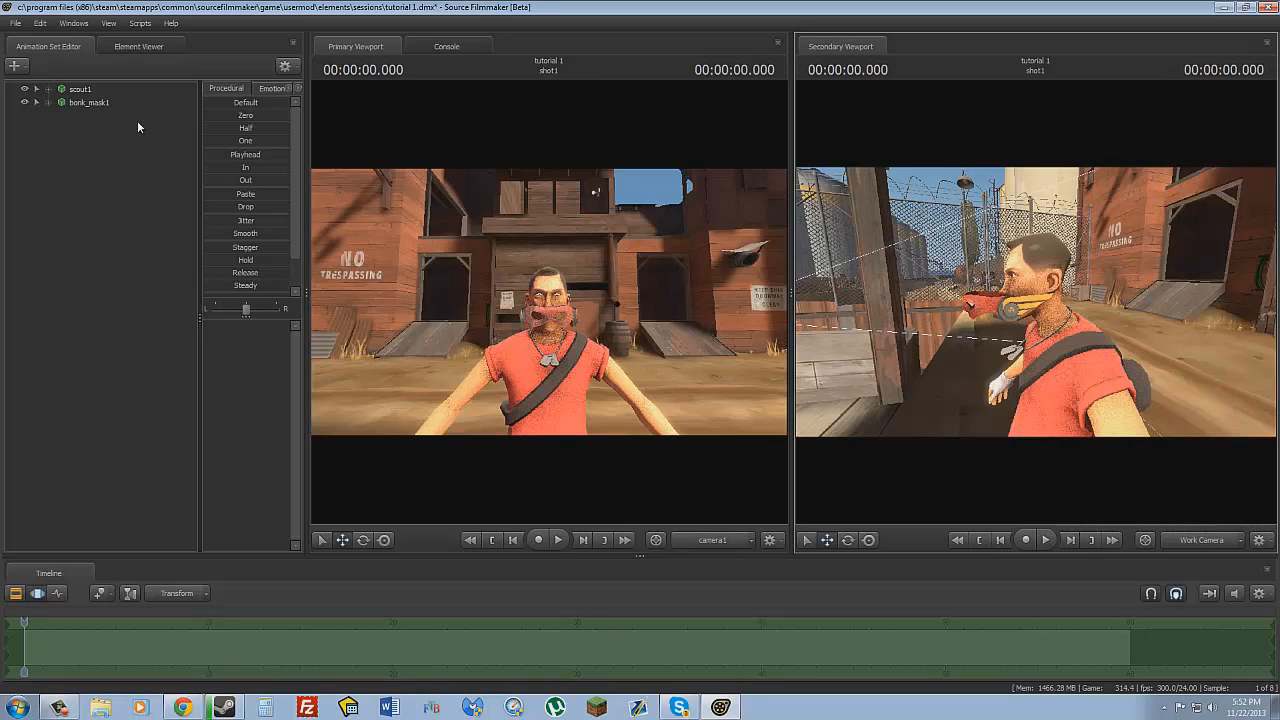
click(45, 102)
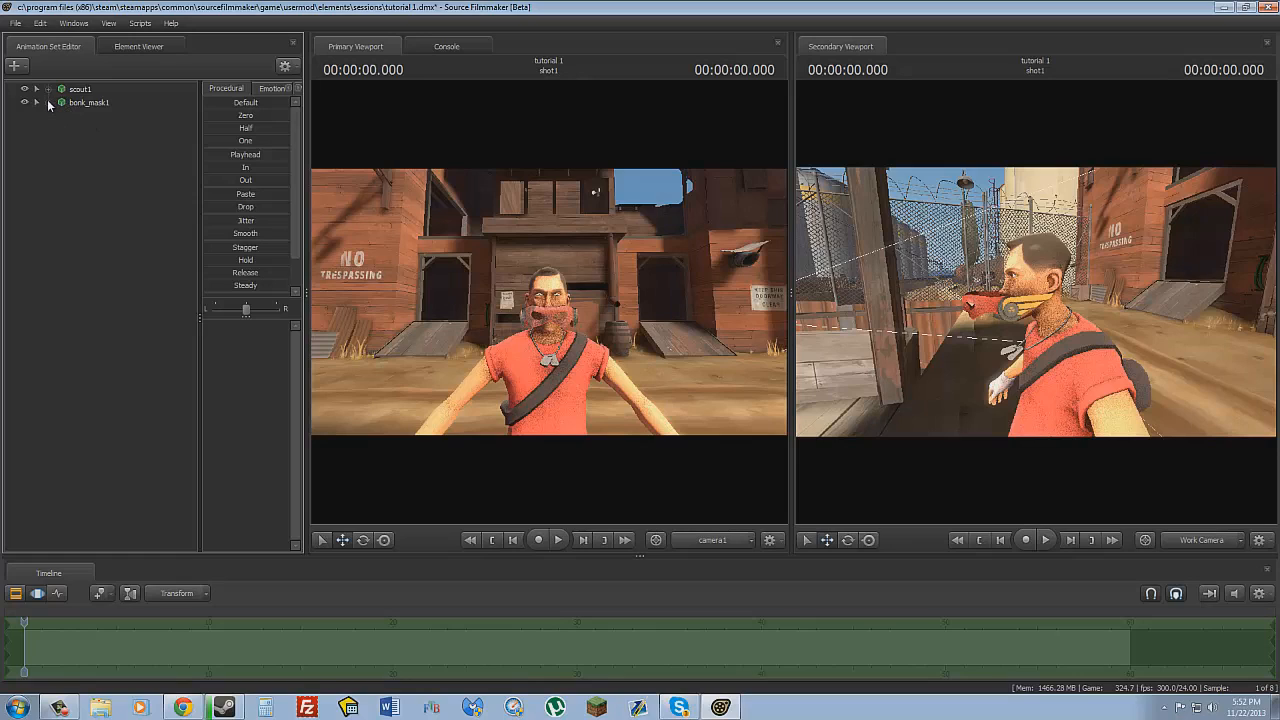
click(48, 103)
click(60, 116)
click(49, 90)
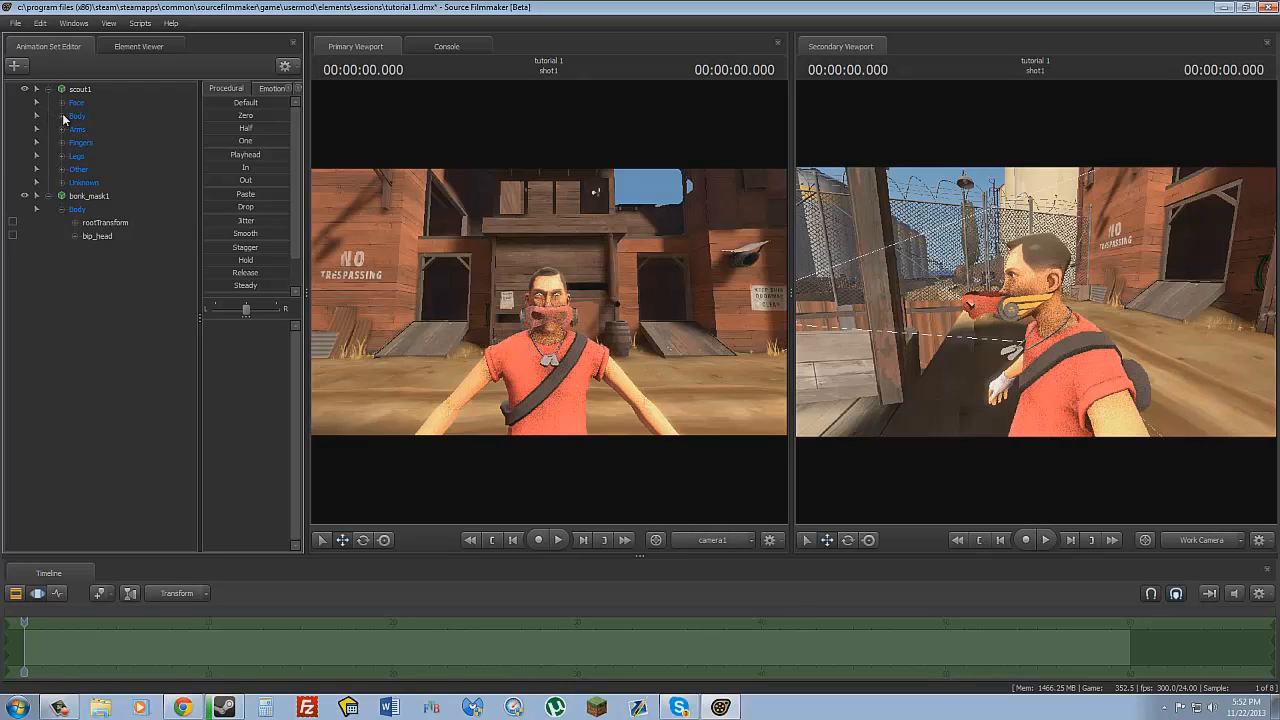
click(62, 116)
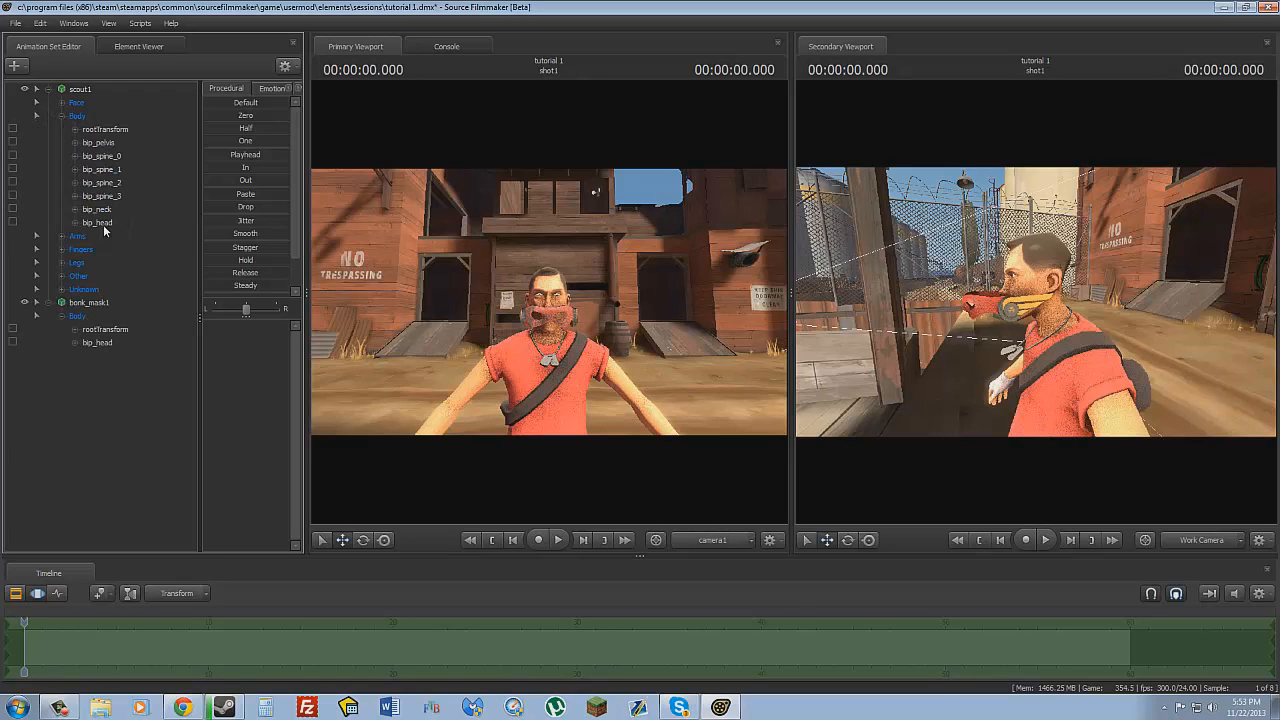
click(105, 307)
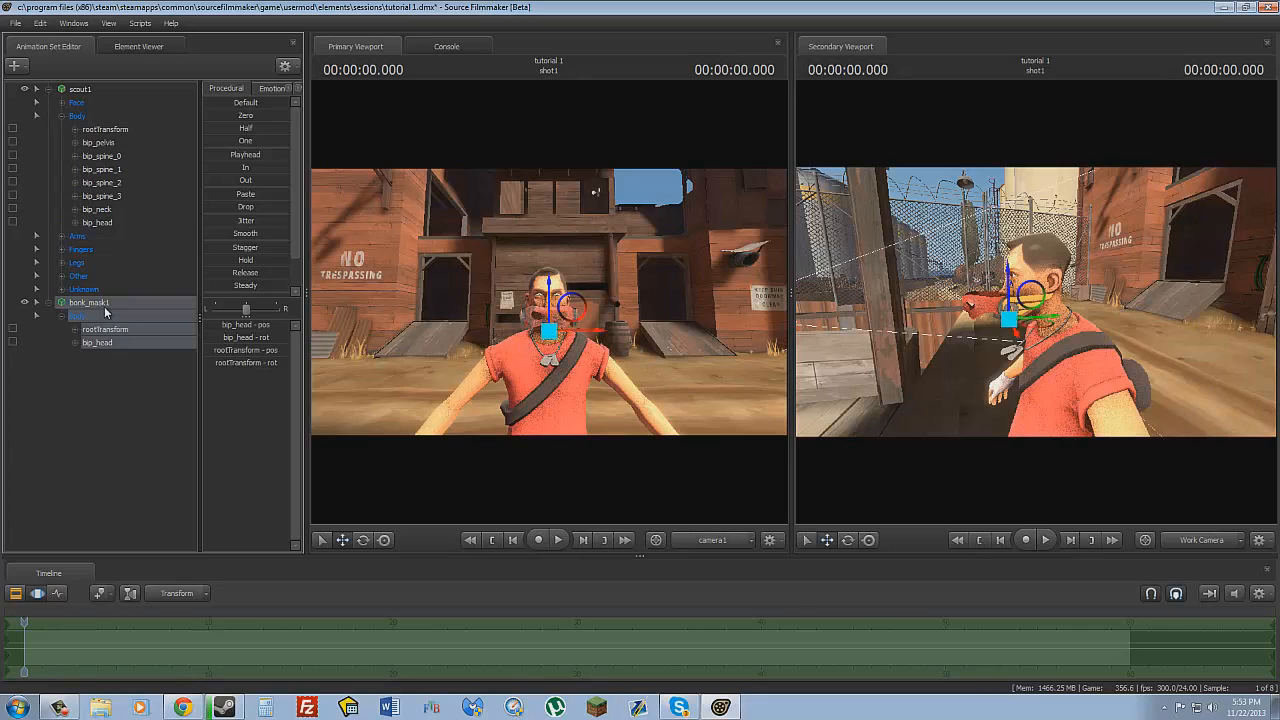
click(119, 382)
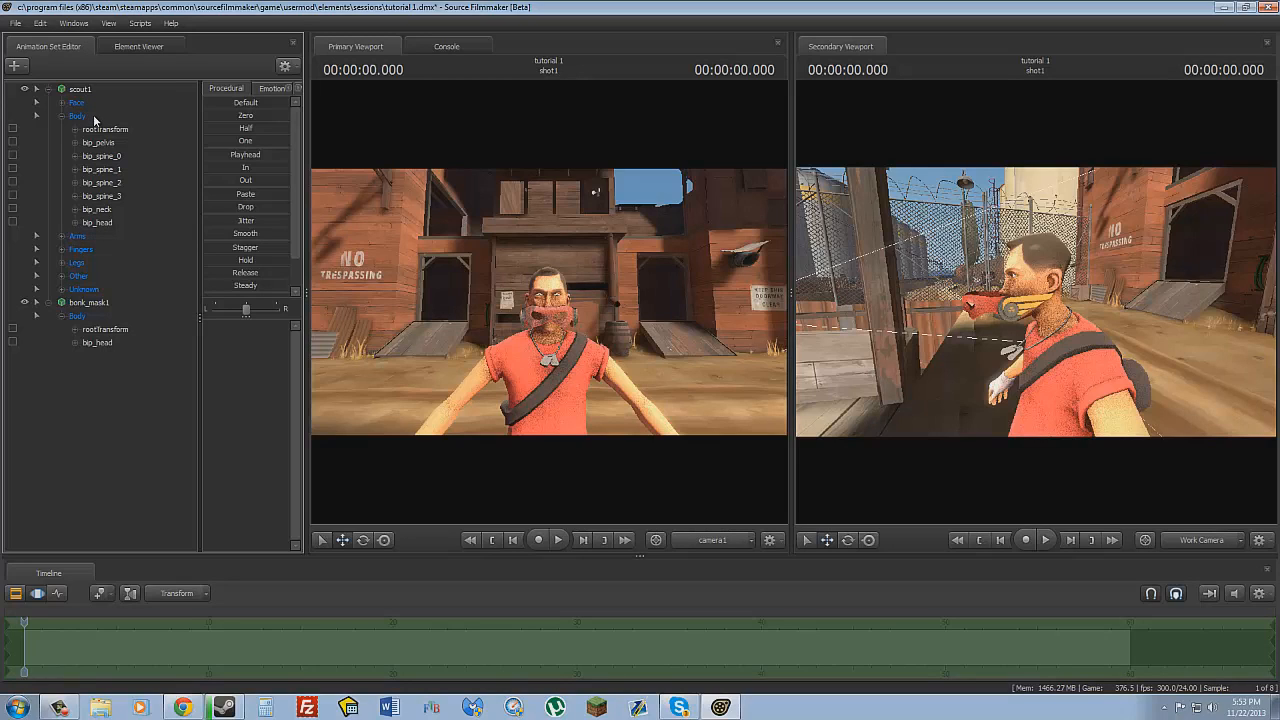
Lock bonk_mask1's bip_head to the Scout's bip_head, and collapse both animation sets
click(112, 221)
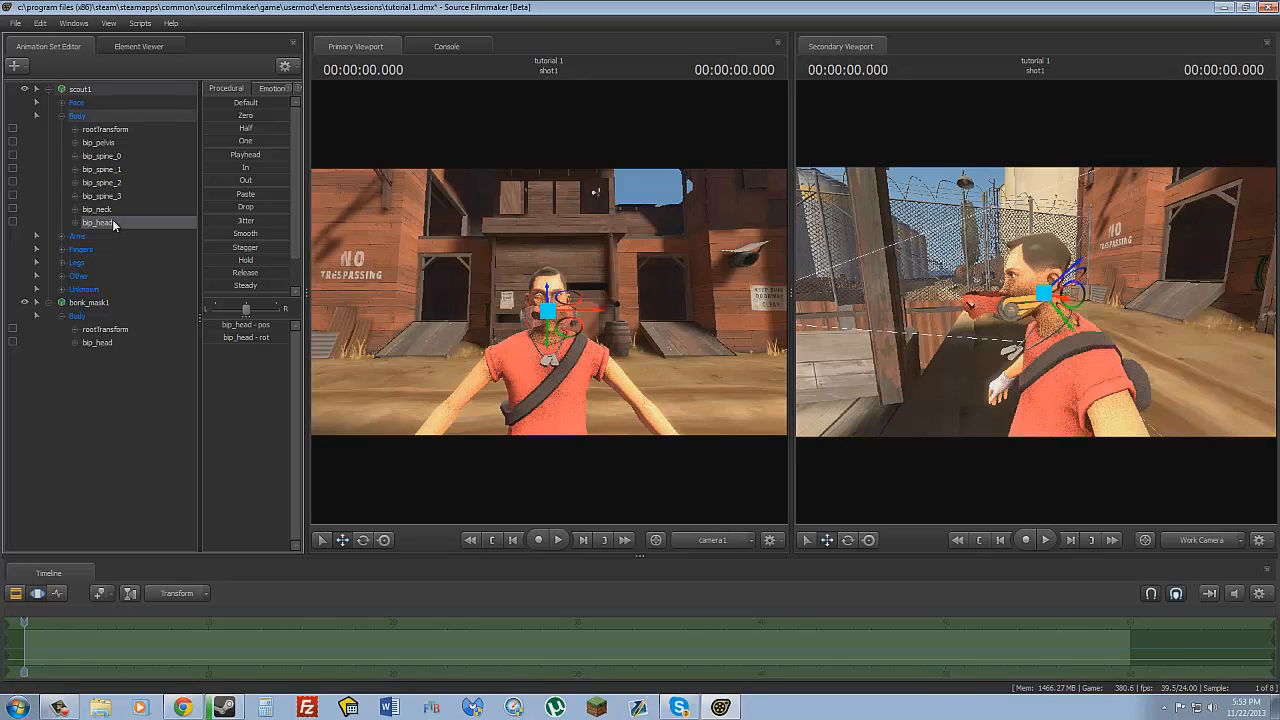
drag(113, 220, 117, 346)
click(48, 90)
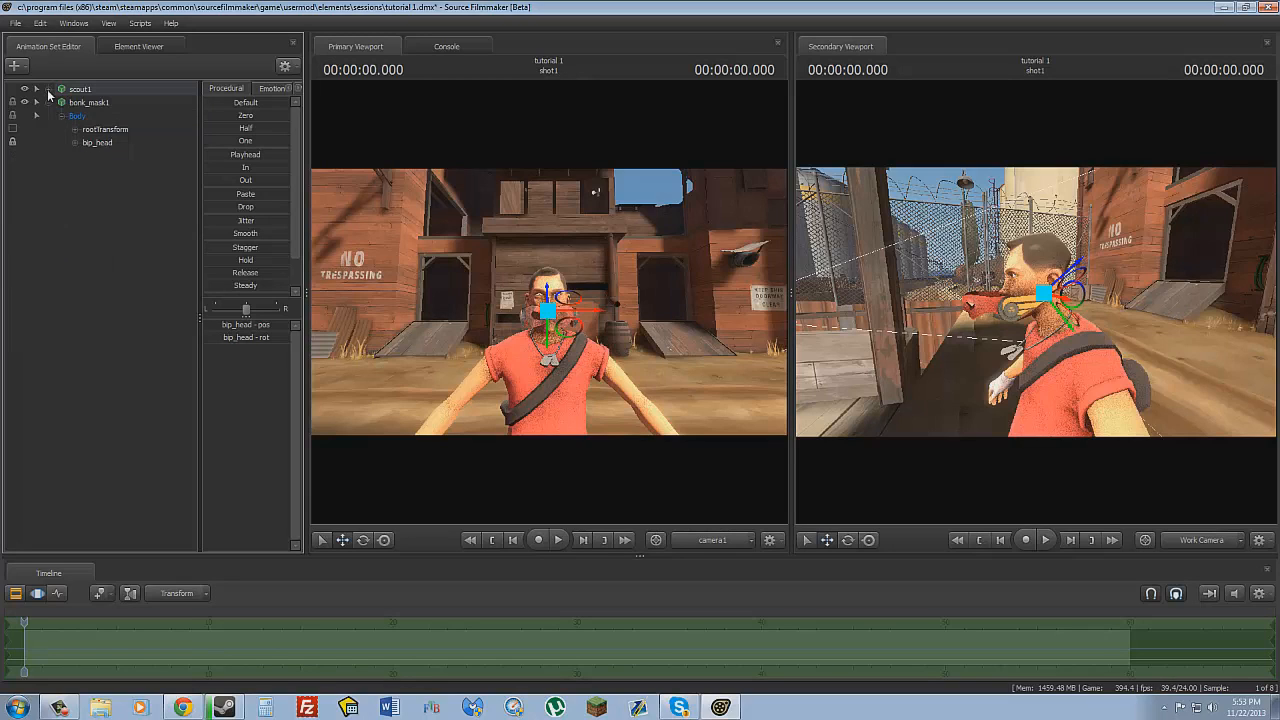
click(48, 102)
Select the whole bonk_mask1 set and apply the procedural Zero preset fully to snap the mask onto the Scout's face
mouse_move(306, 104)
mouse_down()
mouse_move(326, 103)
mouse_move(310, 102)
mouse_up()
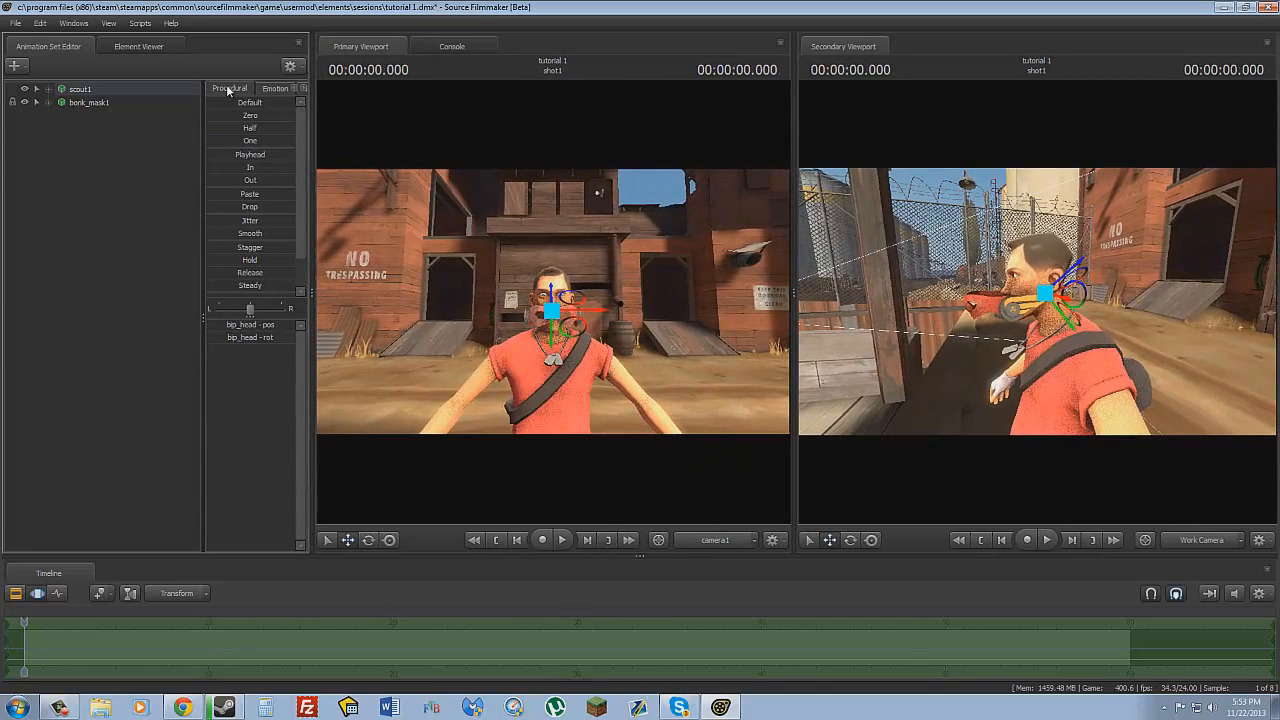
click(271, 90)
click(231, 89)
click(88, 103)
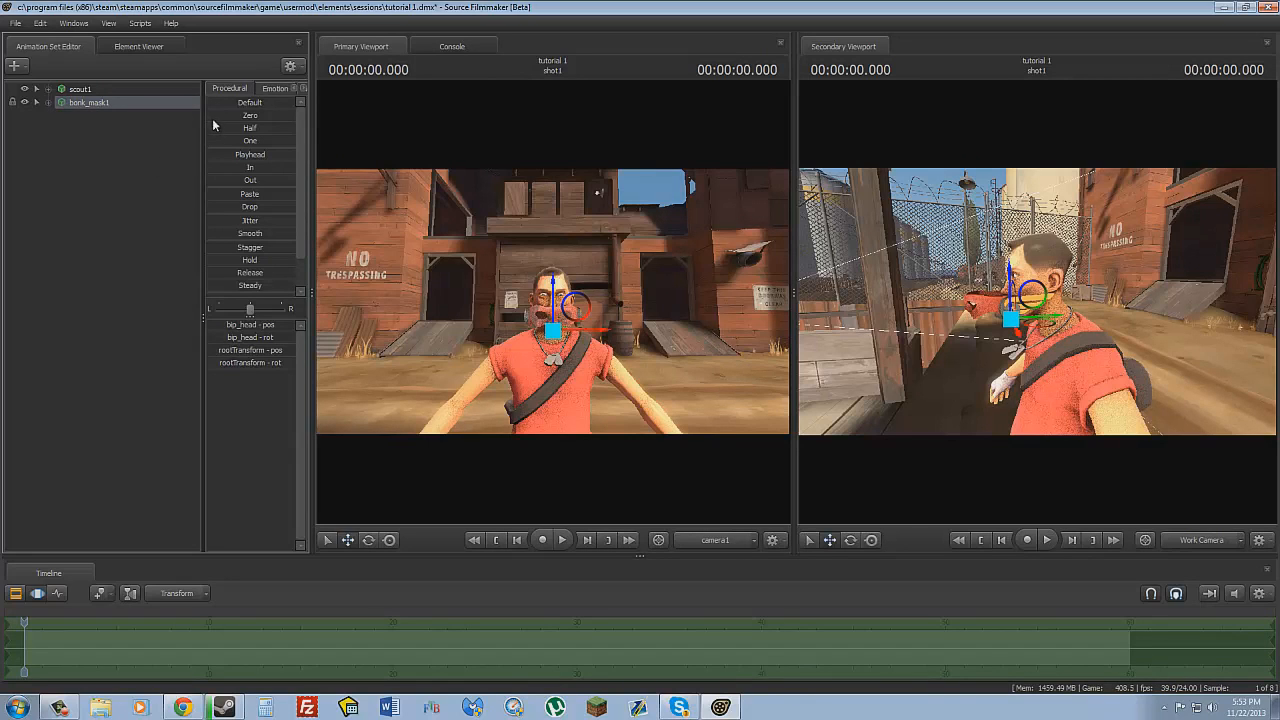
drag(209, 115, 212, 115)
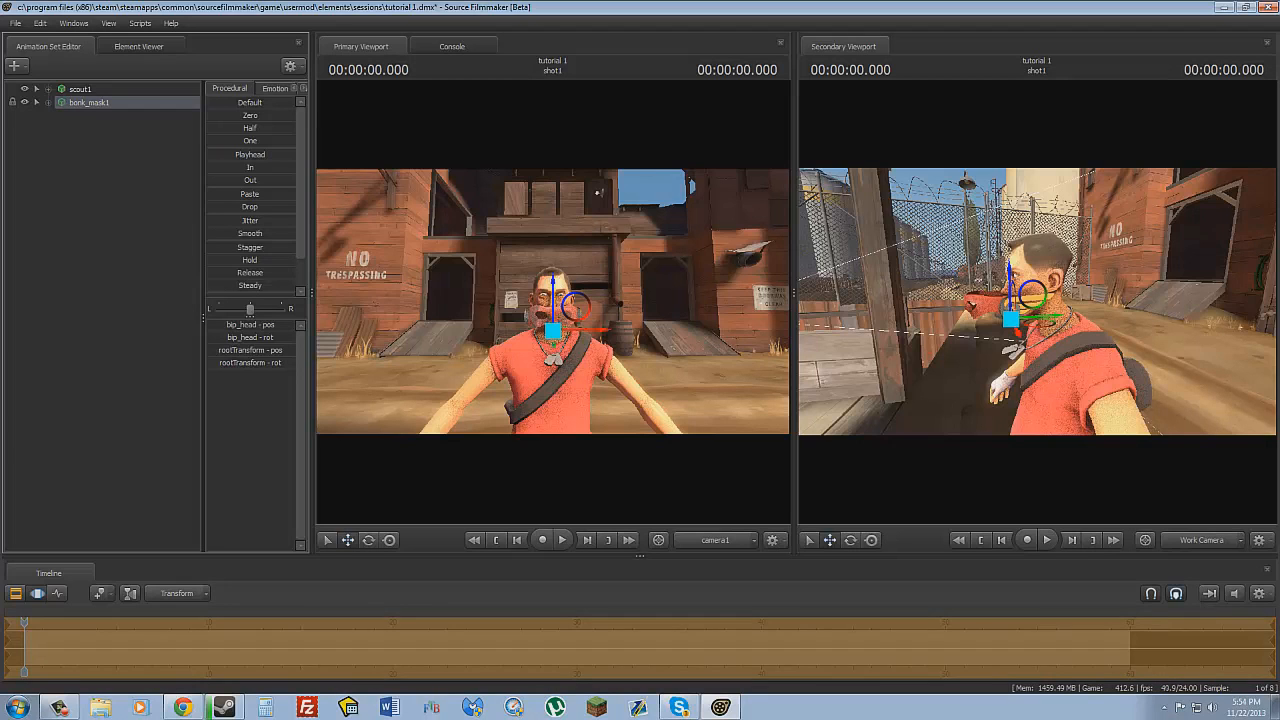
drag(212, 115, 290, 115)
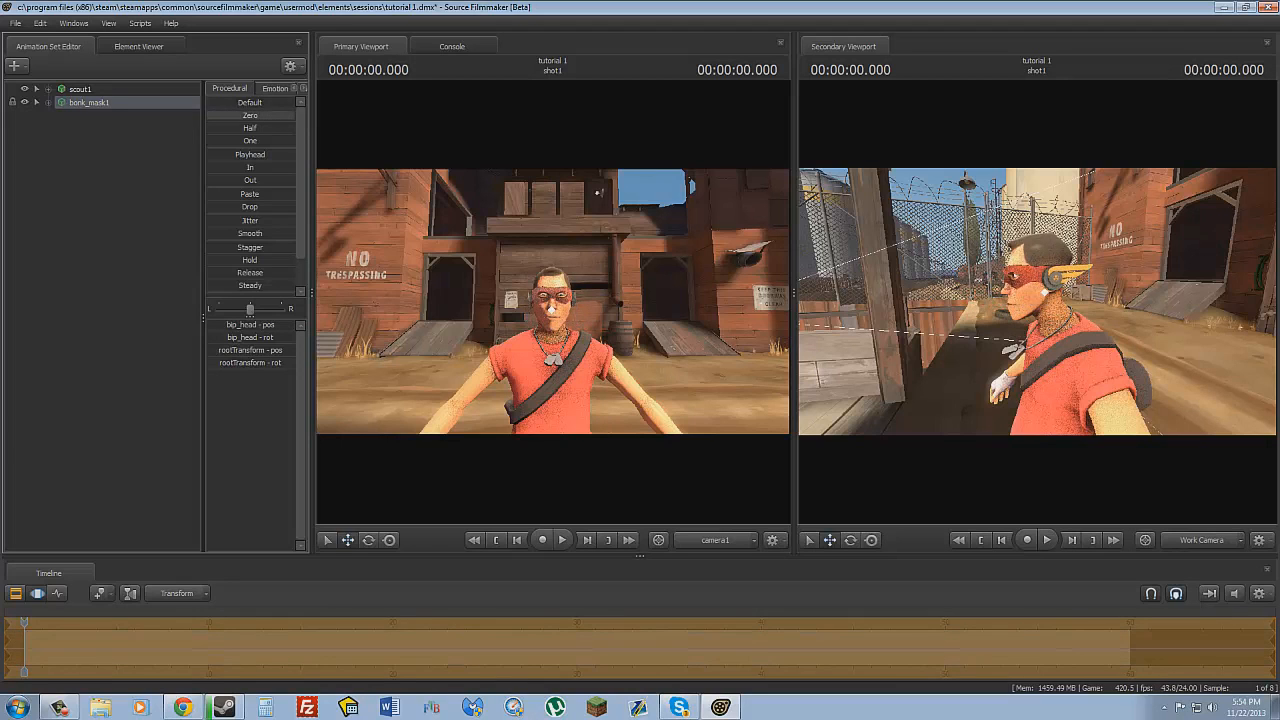
Select the Scout's bip_neck in the primary viewport and move it slightly down to check that the mask follows the head
drag(724, 254, 556, 310)
click(578, 287)
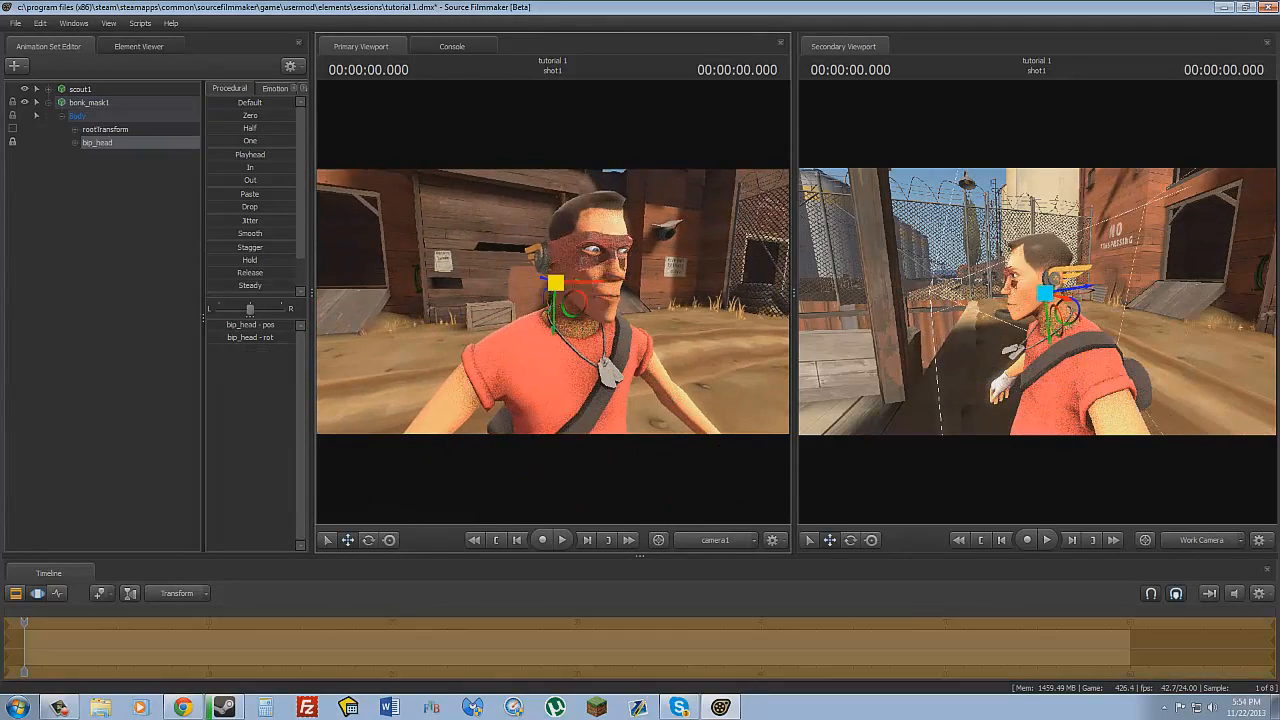
click(578, 295)
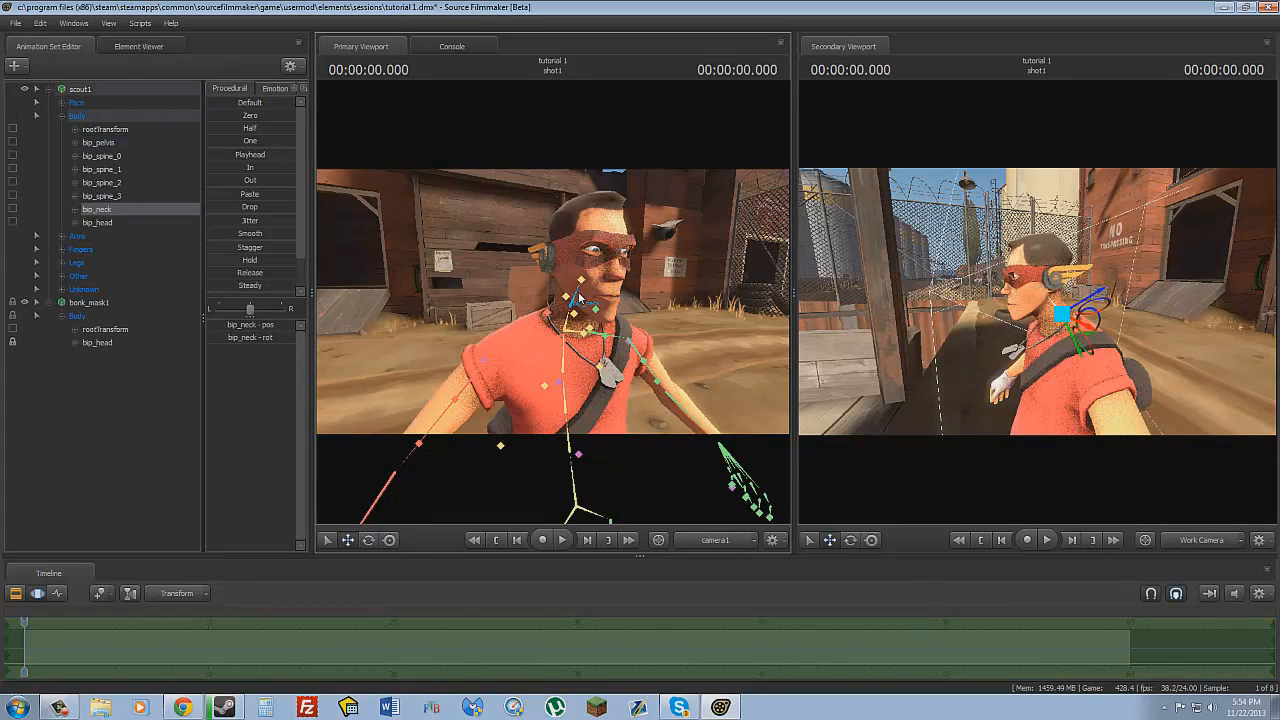
mouse_move(573, 304)
mouse_down()
mouse_move(503, 300)
mouse_move(486, 246)
mouse_move(626, 297)
mouse_move(608, 352)
mouse_move(415, 309)
mouse_move(437, 291)
mouse_move(569, 320)
mouse_move(570, 388)
mouse_move(571, 277)
mouse_move(570, 312)
mouse_up()
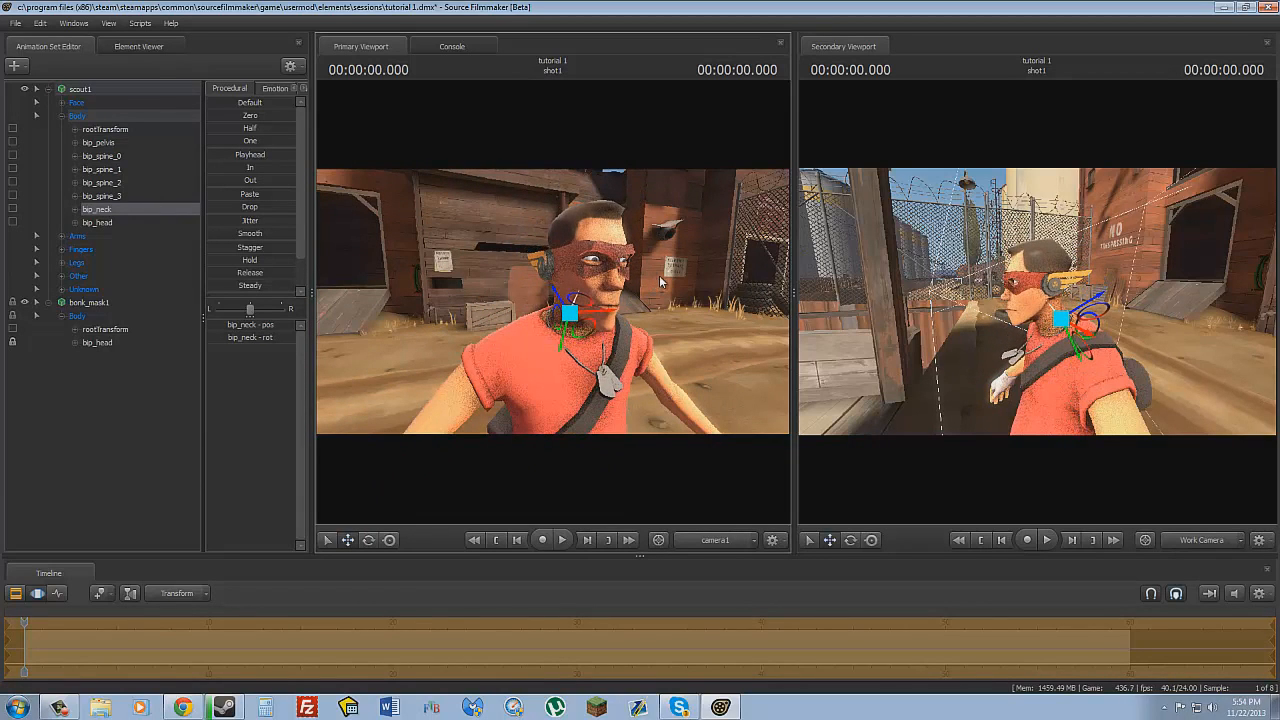
Reposition camera1 to face the Scout head-on, framing his masked head and shoulders
drag(660, 282, 606, 297)
key(s)
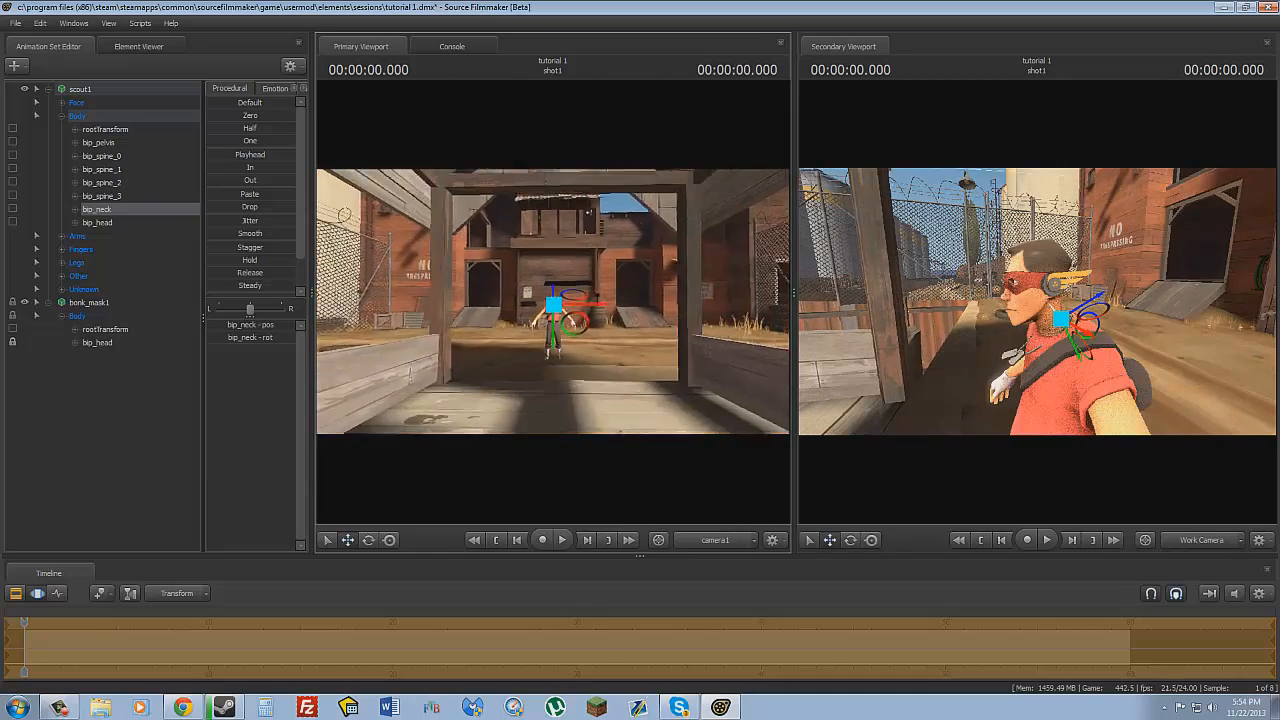
key(w)
key(s)
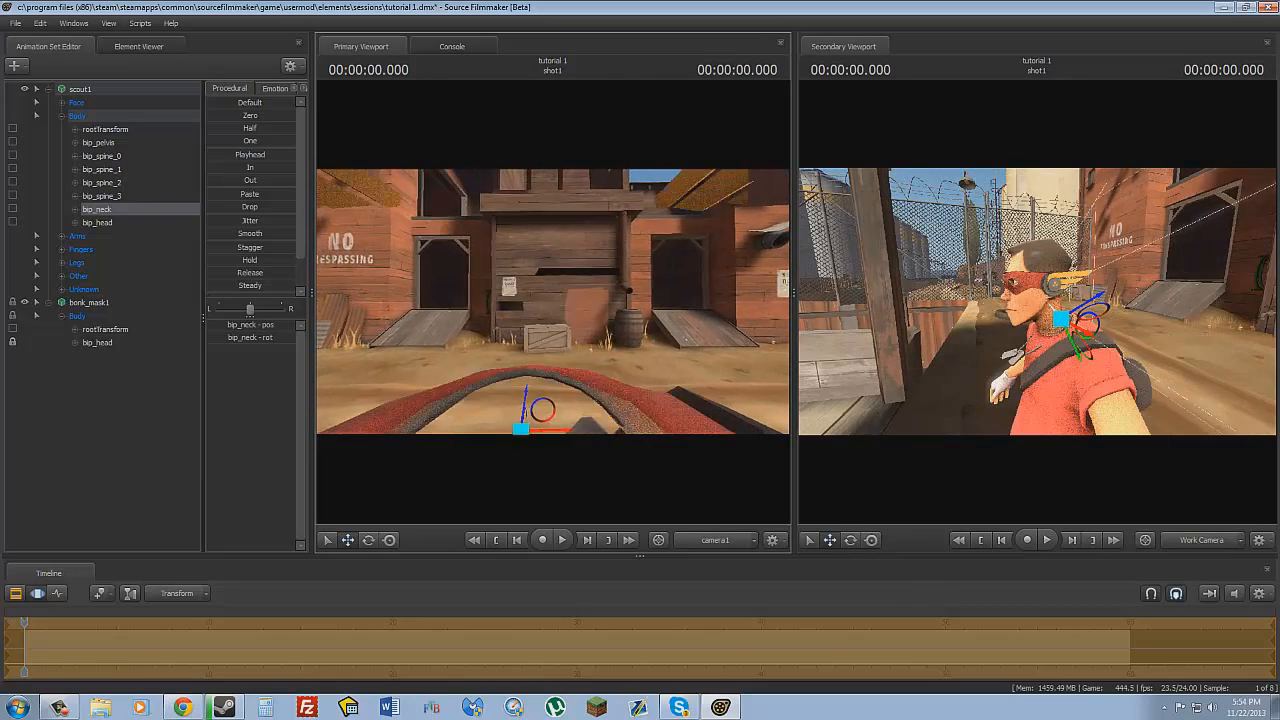
key(s)
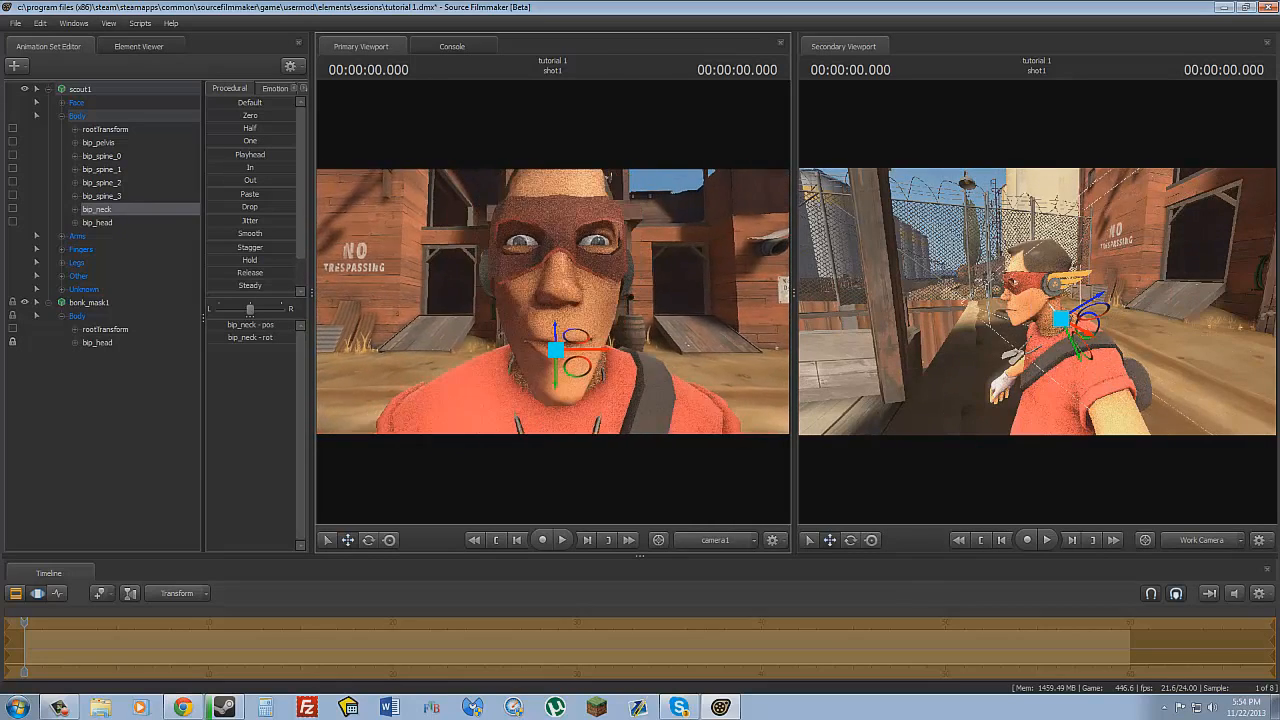
key(s)
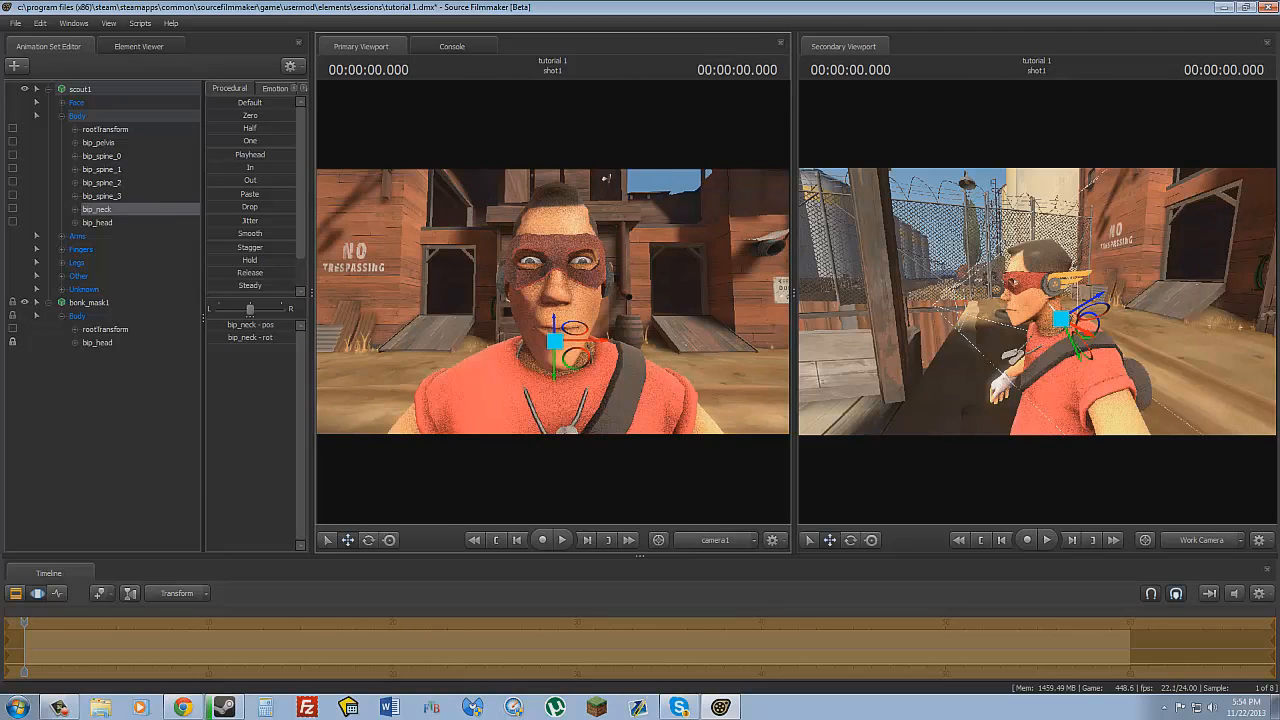